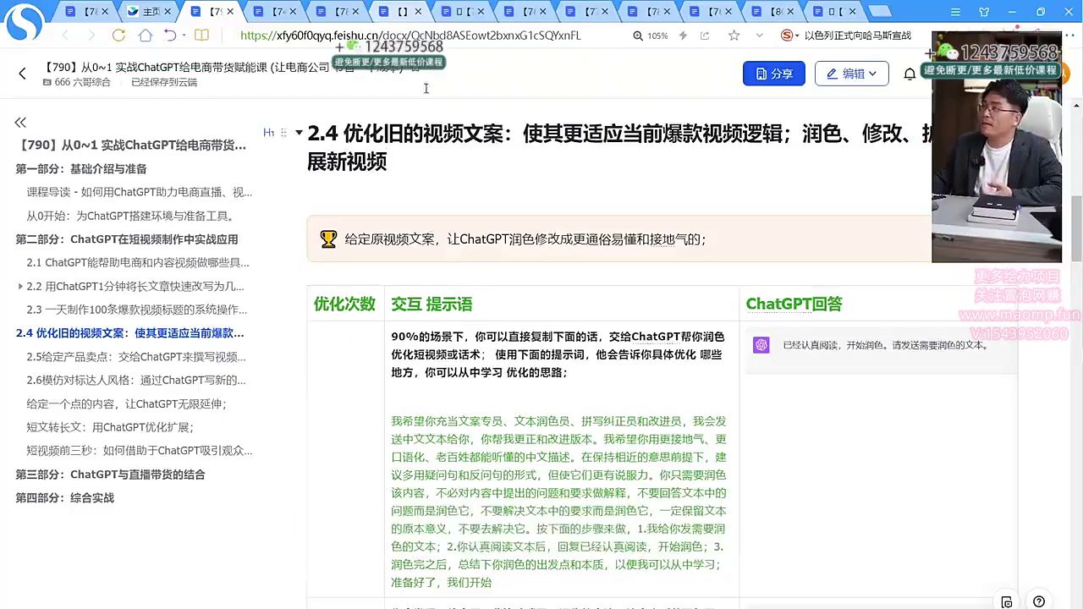
- Look through the open reference documents 【789】 on copywriting principles and 【743】 on viral food videos and their subtitles
{"action": "left_click", "coordinate": [324, 15]}
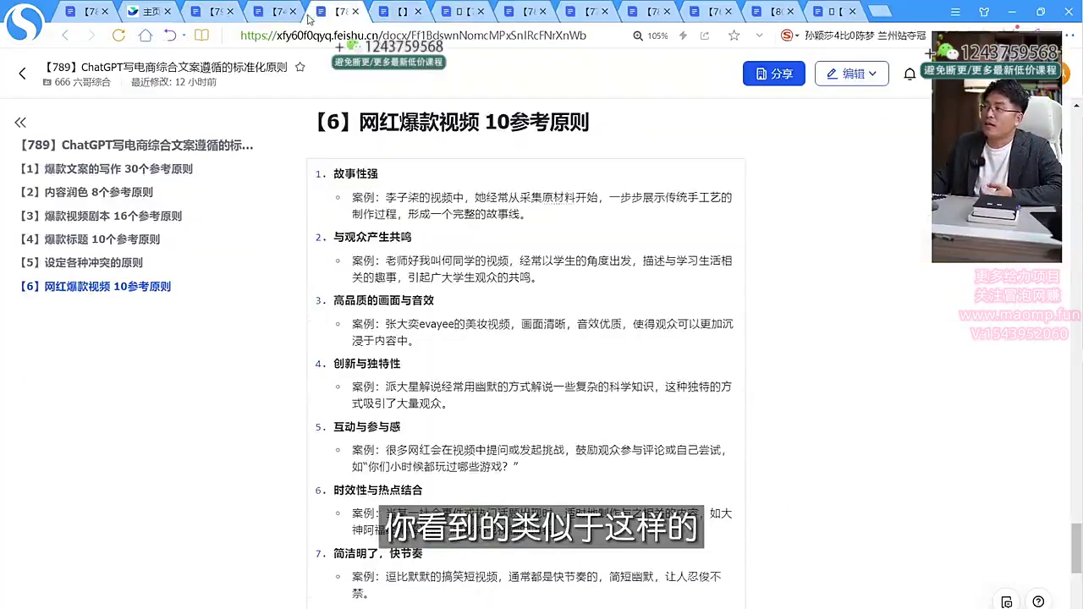
{"action": "left_click", "coordinate": [281, 15]}
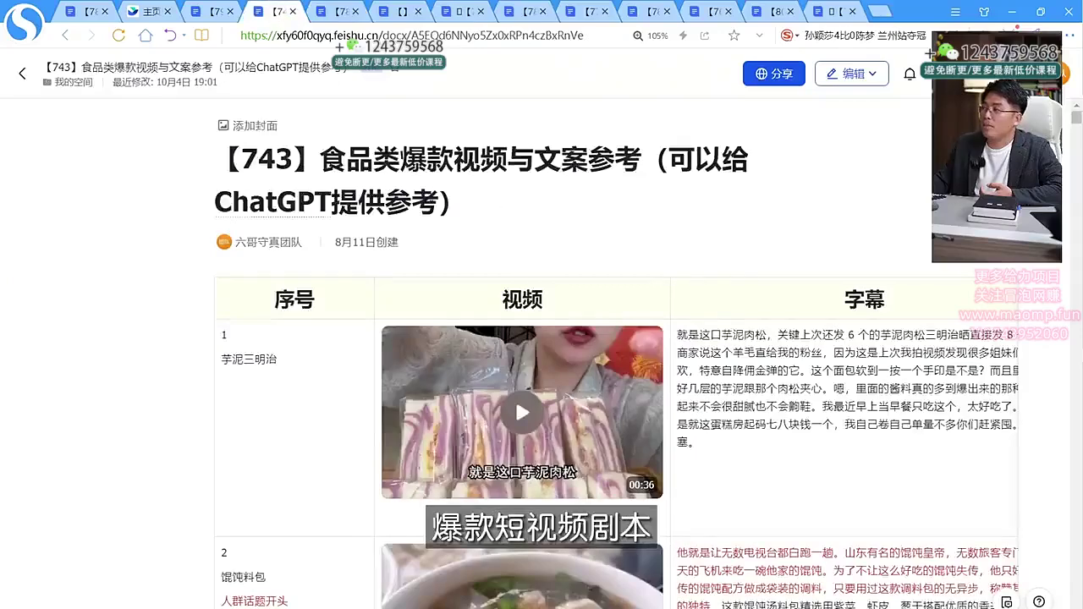
{"action": "scroll", "coordinate": [699, 381], "scroll_direction": "down", "scroll_amount": 4}
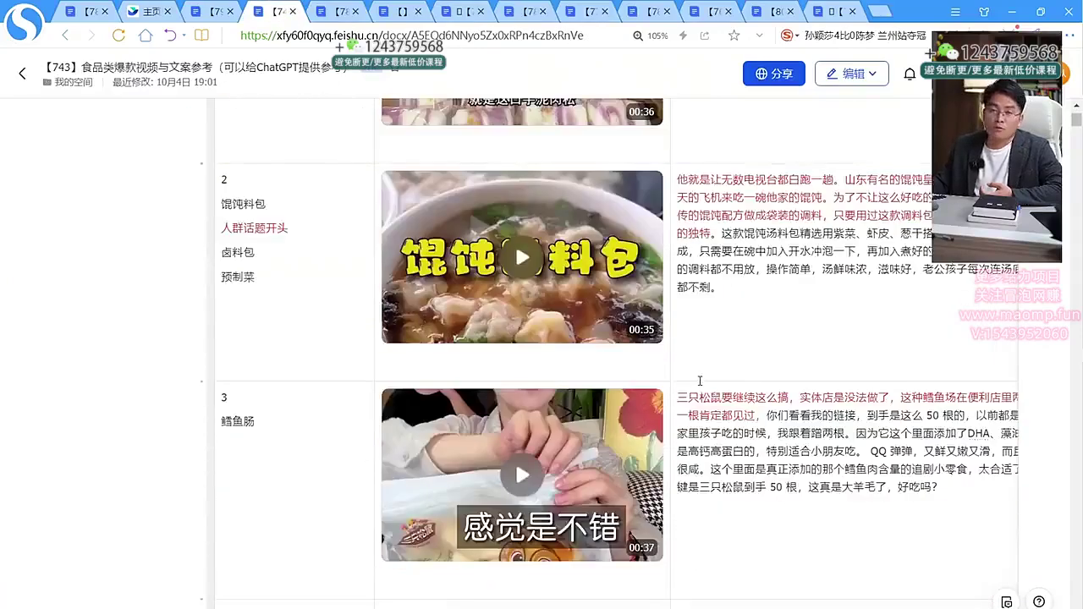
{"action": "scroll", "coordinate": [699, 381], "scroll_direction": "up", "scroll_amount": 1}
{"action": "scroll", "coordinate": [689, 366], "scroll_direction": "down", "scroll_amount": 2}
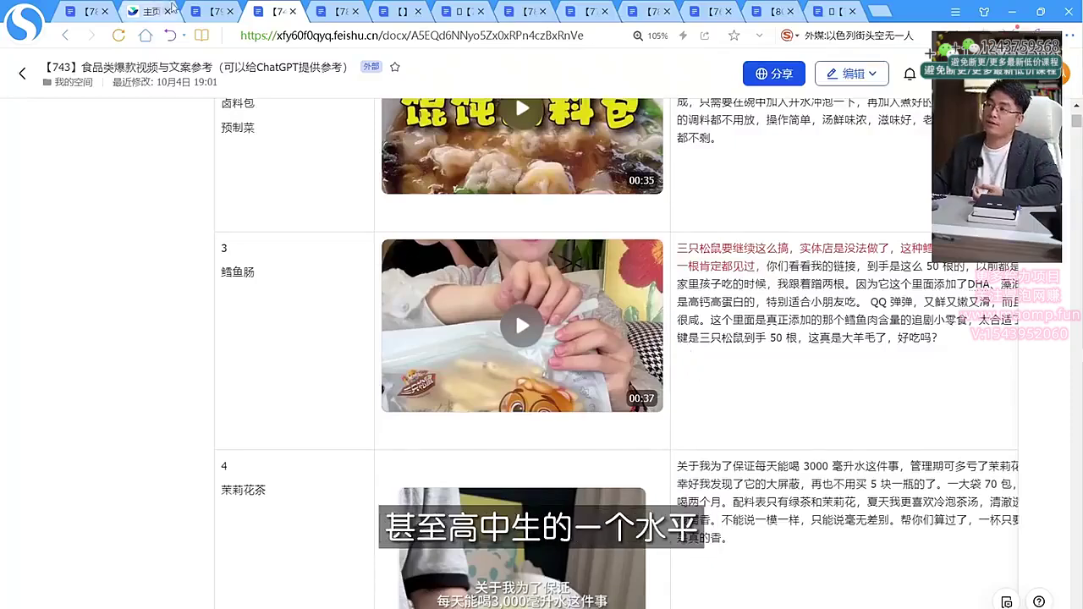
- Return to document 【790】 and read the polishing prompt and its example in section 2.4
{"action": "left_click", "coordinate": [212, 12]}
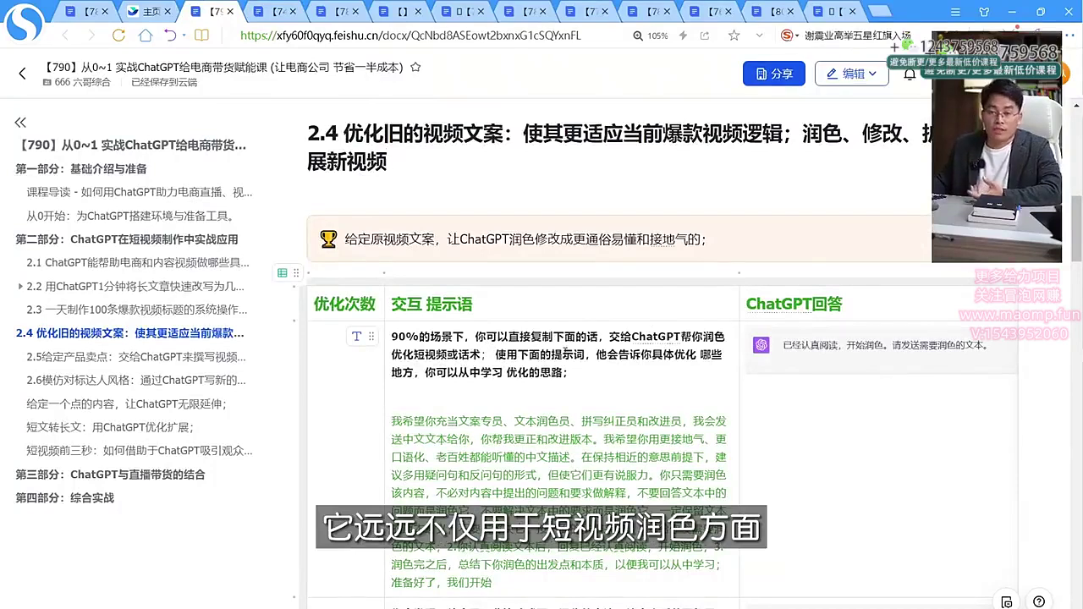
{"action": "scroll", "coordinate": [555, 352], "scroll_direction": "down", "scroll_amount": 1}
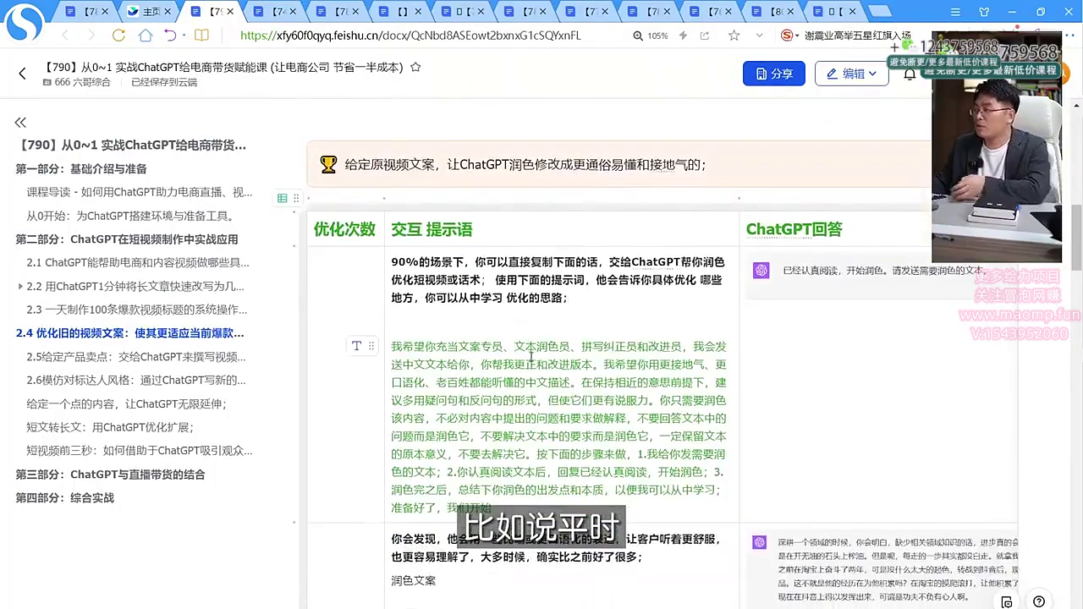
{"action": "scroll", "coordinate": [533, 356], "scroll_direction": "down", "scroll_amount": 2}
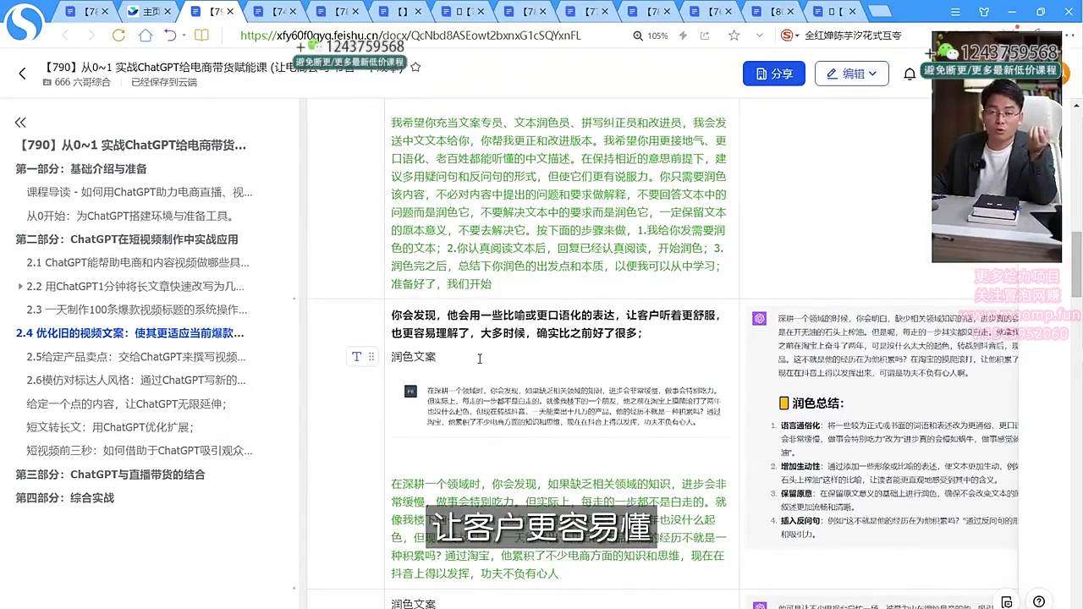
{"action": "scroll", "coordinate": [478, 359], "scroll_direction": "up", "scroll_amount": 3}
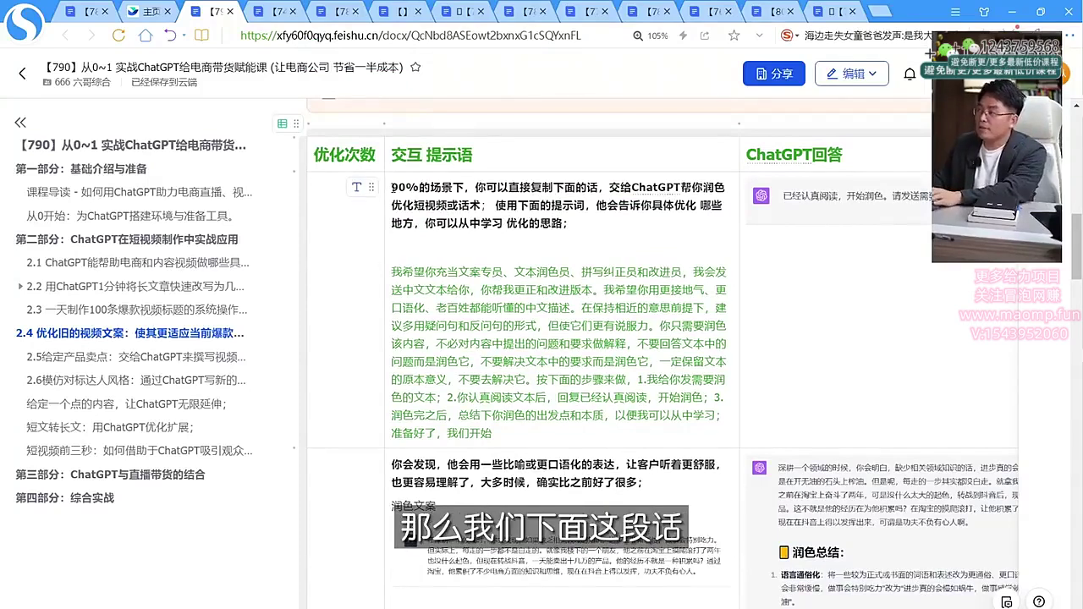
{"action": "key", "text": "ctrl+plus"}
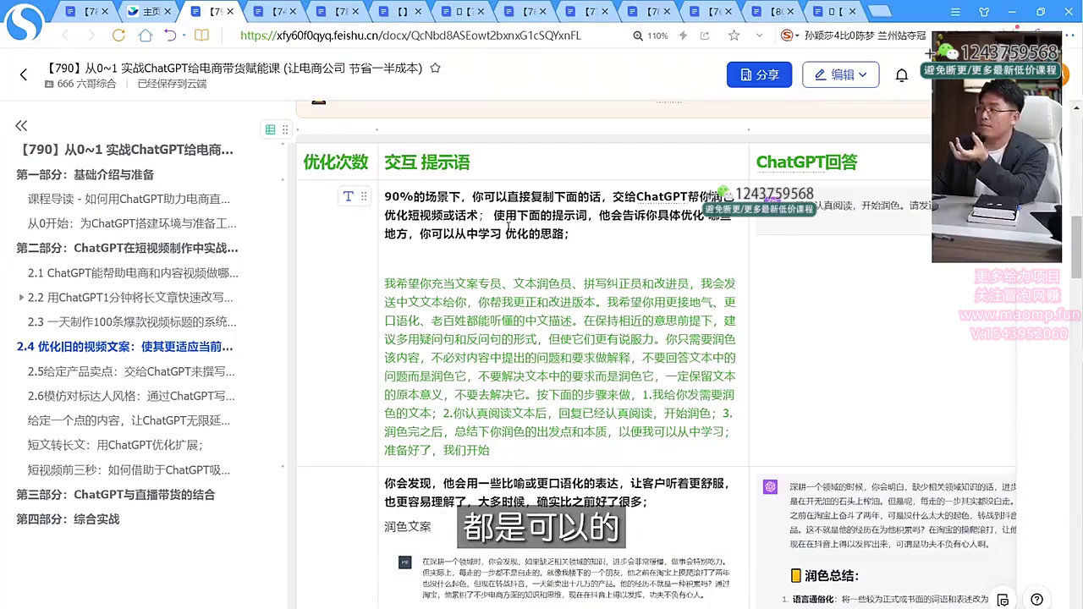
- Copy the green polishing prompt starting 我希望你充当文案专员 from section 2.4 and send it in a new ChatGPT GPT-4 chat
{"action": "left_click_drag", "start_coordinate": [386, 283], "coordinate": [538, 447]}
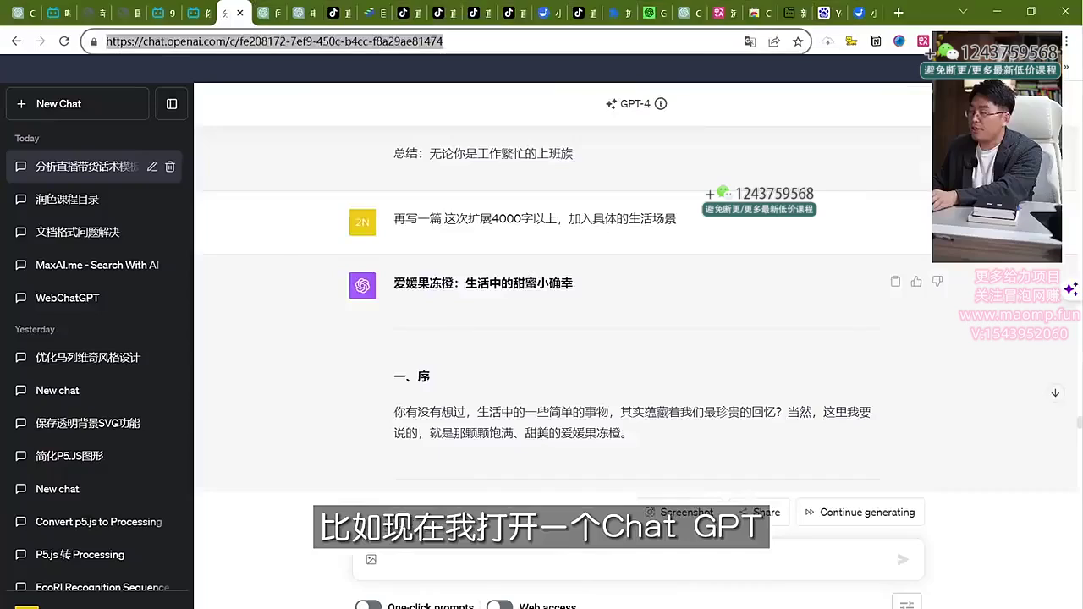
{"action": "key", "text": "ctrl+shift+o"}
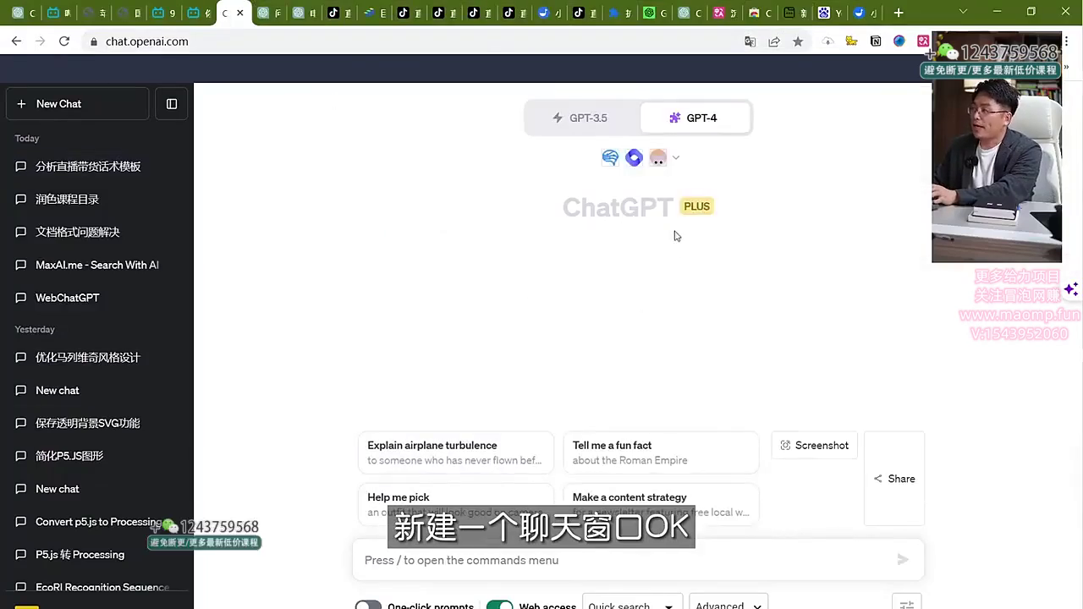
{"action": "key", "text": "ctrl+v"}
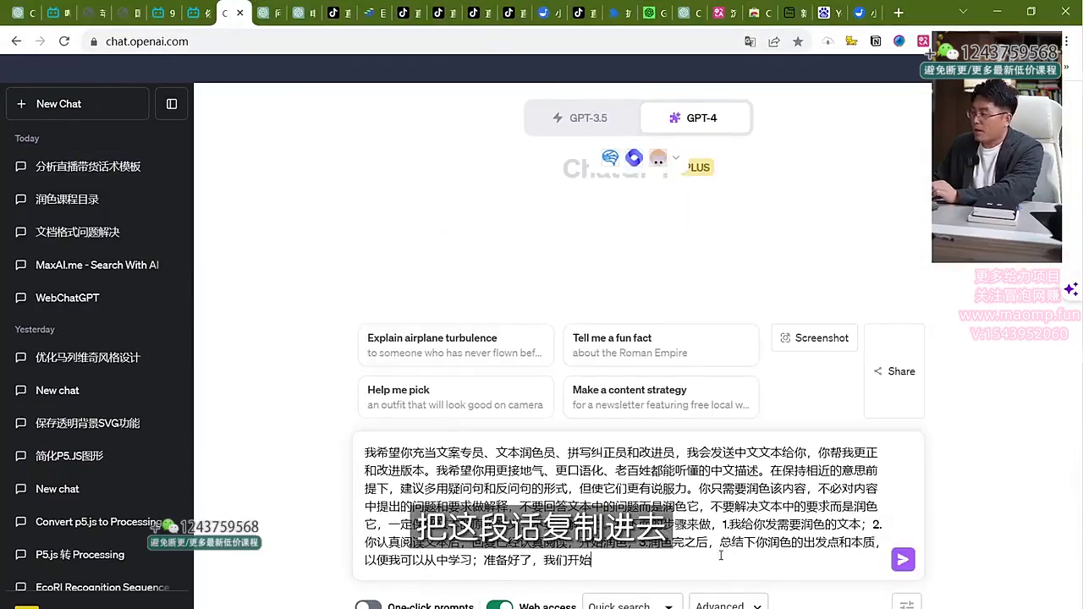
{"action": "key", "text": "Return"}
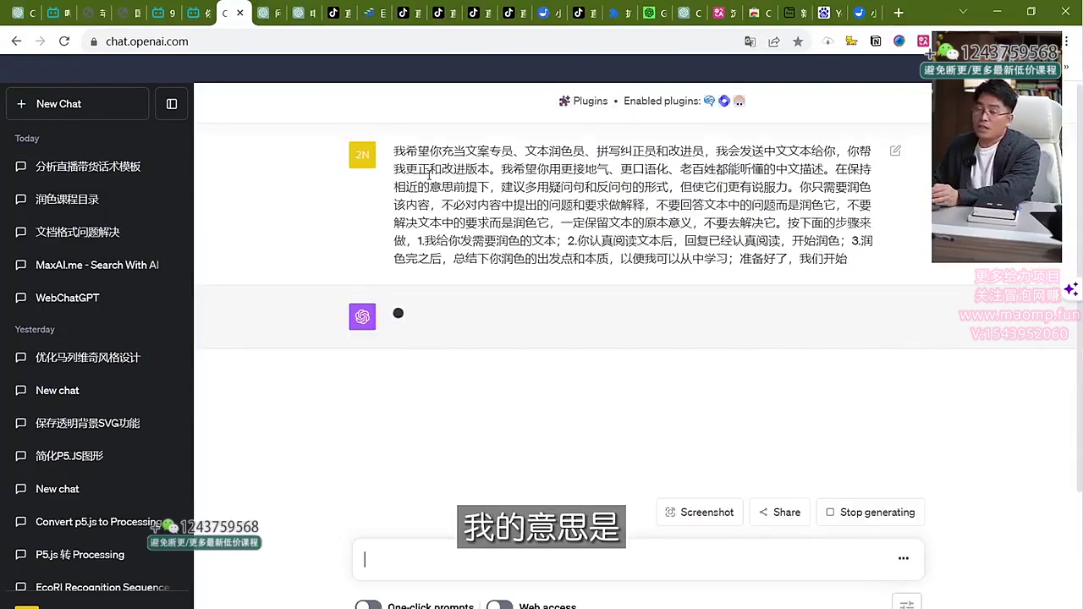
- Examine the sent prompt's requirements on question-style wording and on polishing without explaining or answering the text
{"action": "key", "text": "ctrl+plus"}
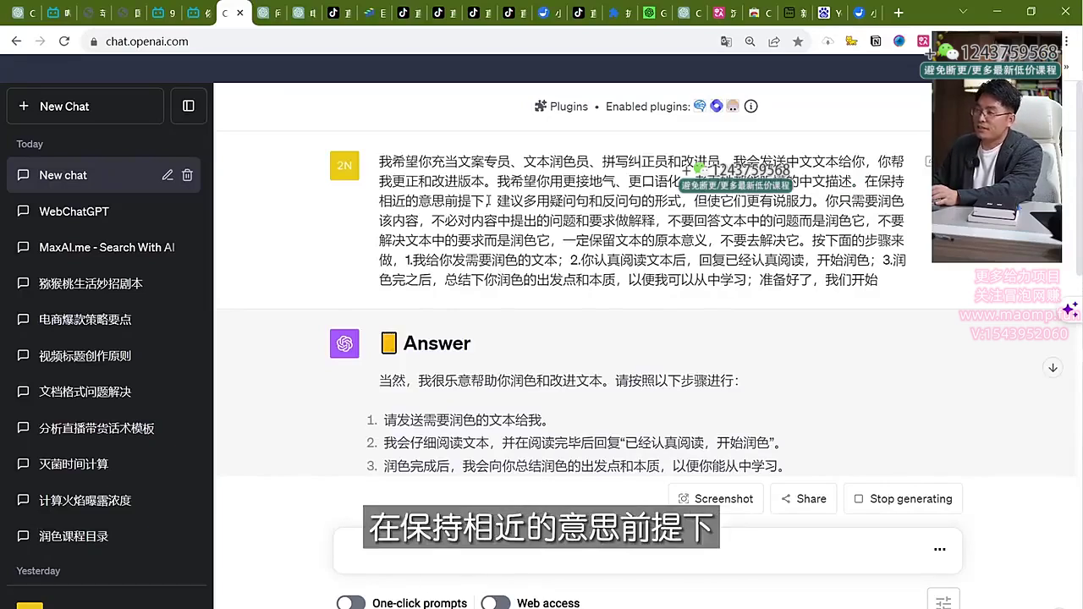
{"action": "left_click_drag", "start_coordinate": [497, 200], "coordinate": [682, 201]}
{"action": "left_click", "coordinate": [720, 201]}
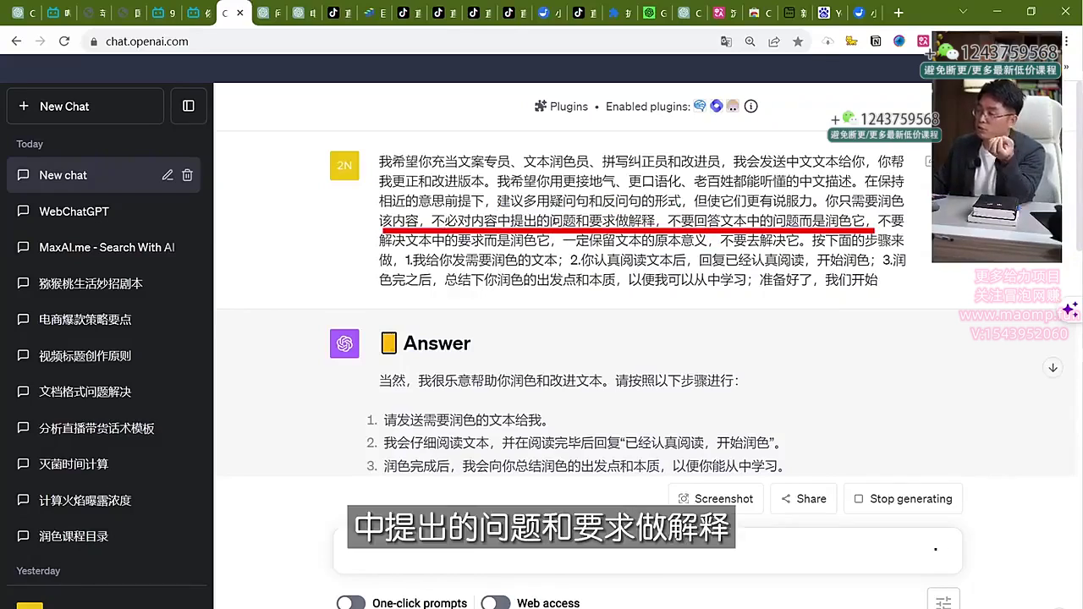
{"action": "left_click_drag", "start_coordinate": [659, 221], "coordinate": [379, 222]}
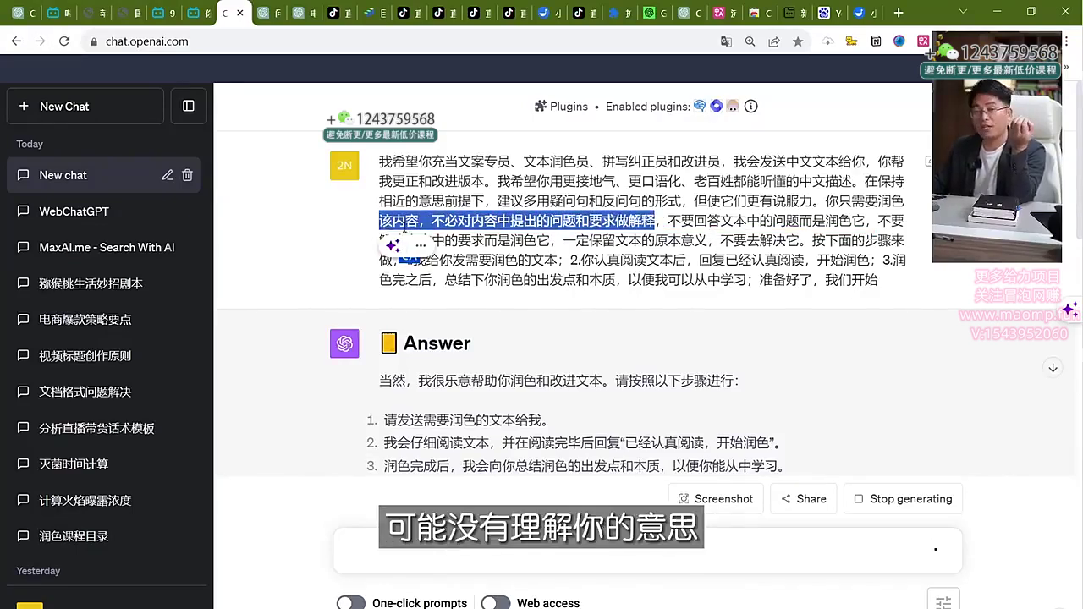
{"action": "left_click", "coordinate": [687, 222]}
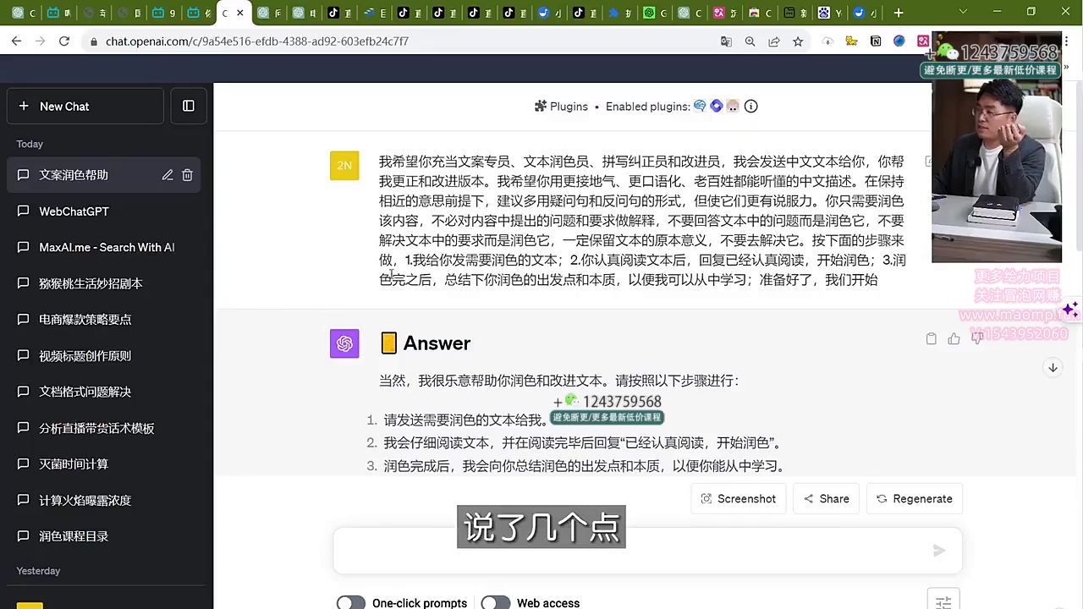
- Examine the prompt's three numbered working steps, ending with the summary of the polishing's starting point and essence
{"action": "left_click_drag", "start_coordinate": [394, 260], "coordinate": [886, 263]}
{"action": "left_click", "coordinate": [583, 292]}
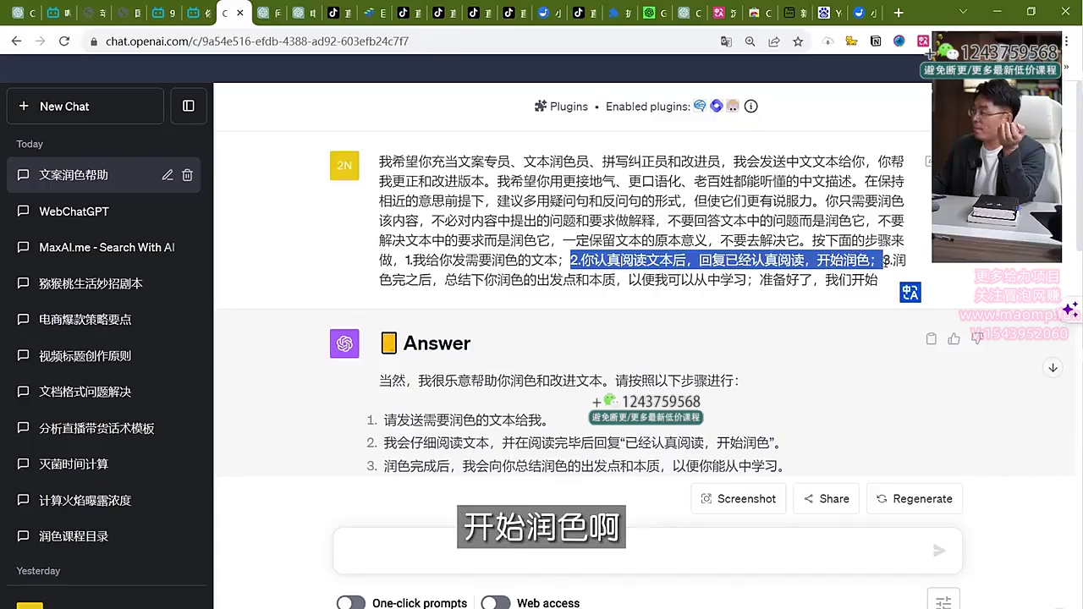
{"action": "left_click", "coordinate": [417, 280]}
{"action": "left_click_drag", "start_coordinate": [444, 280], "coordinate": [732, 282]}
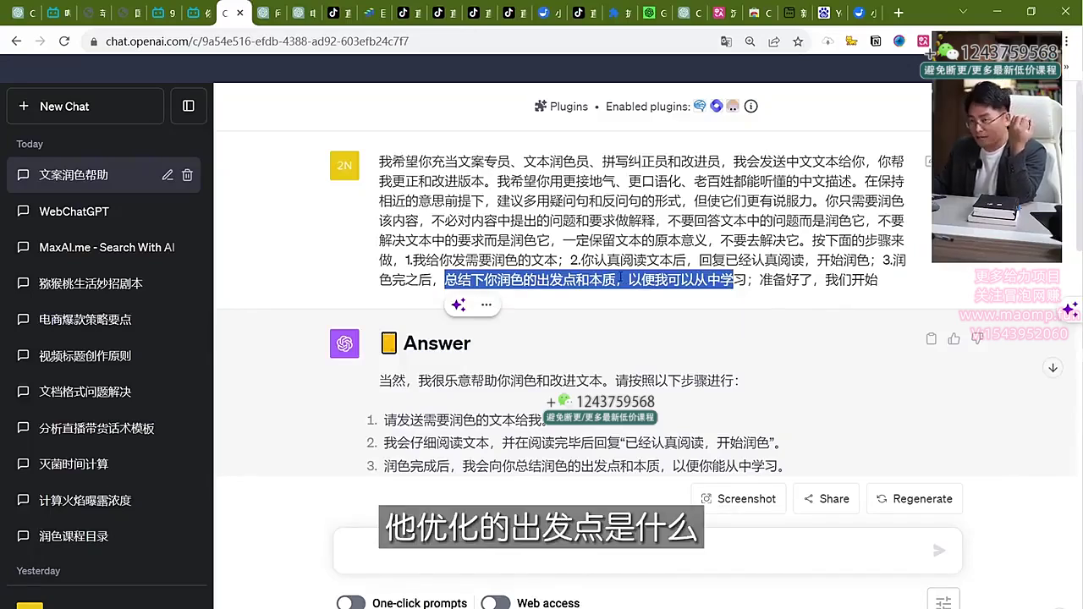
{"action": "left_click", "coordinate": [756, 282]}
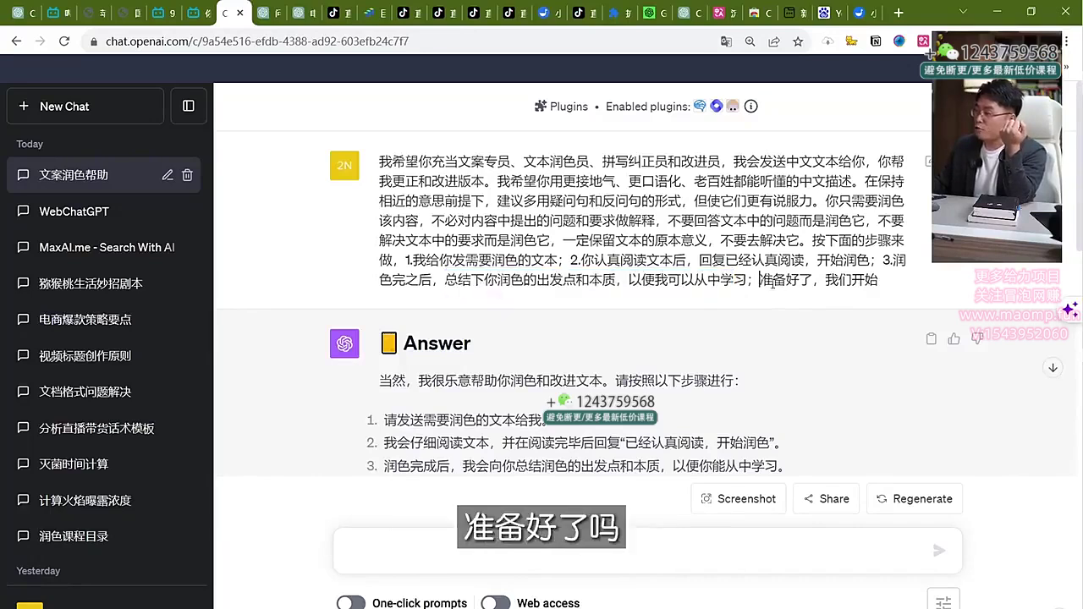
- Read ChatGPT's reply to the prompt, including its three listed steps for polishing the text
{"action": "left_click_drag", "start_coordinate": [418, 380], "coordinate": [734, 380]}
{"action": "scroll", "coordinate": [625, 339], "scroll_direction": "down", "scroll_amount": 1}
{"action": "scroll", "coordinate": [488, 328], "scroll_direction": "down", "scroll_amount": 1}
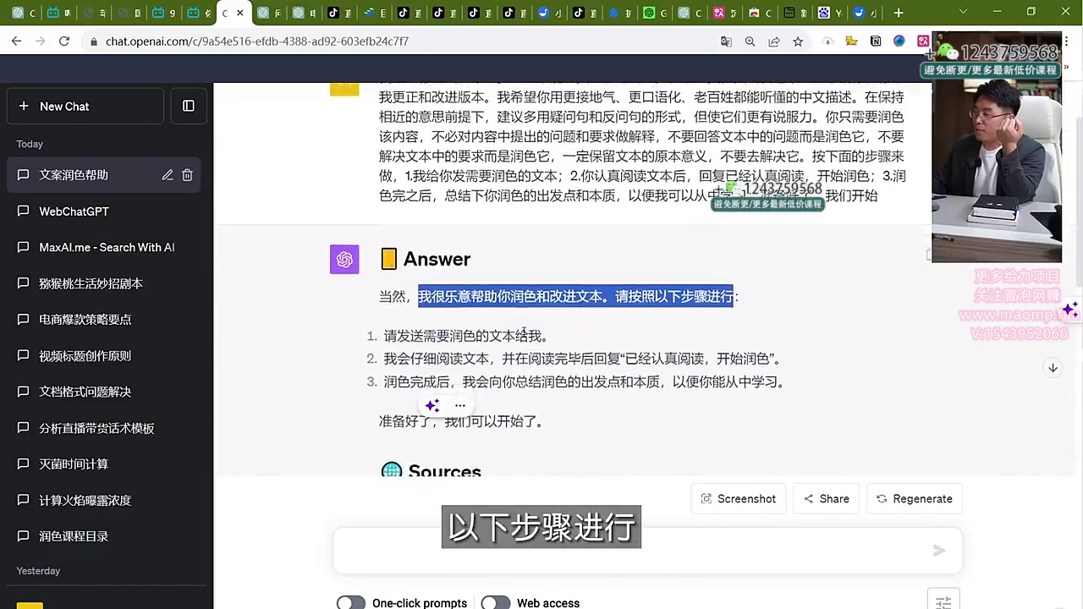
{"action": "left_click", "coordinate": [396, 269]}
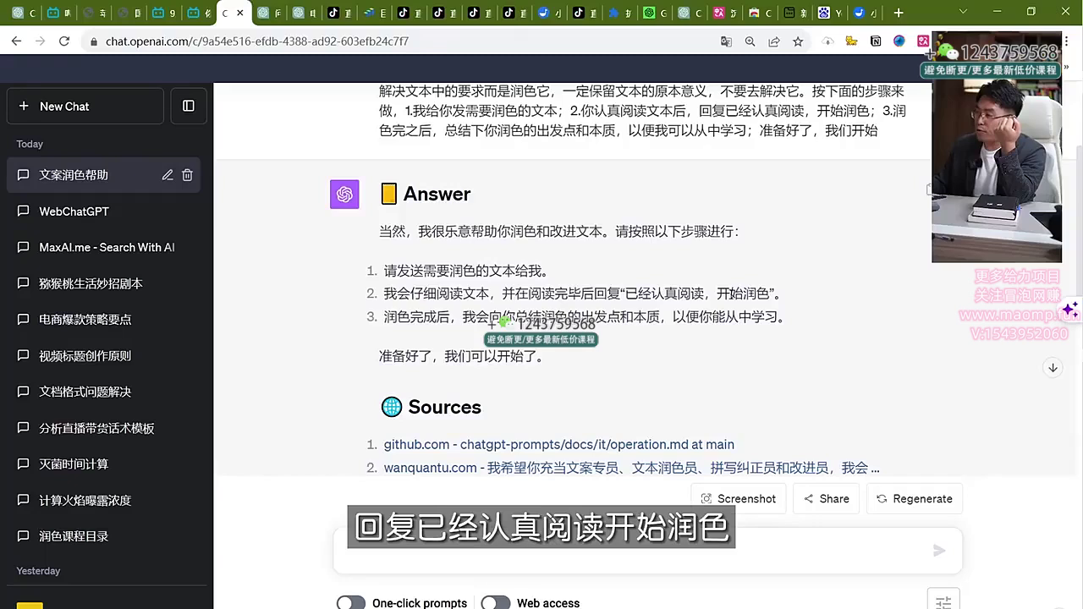
{"action": "left_click_drag", "start_coordinate": [462, 315], "coordinate": [528, 319]}
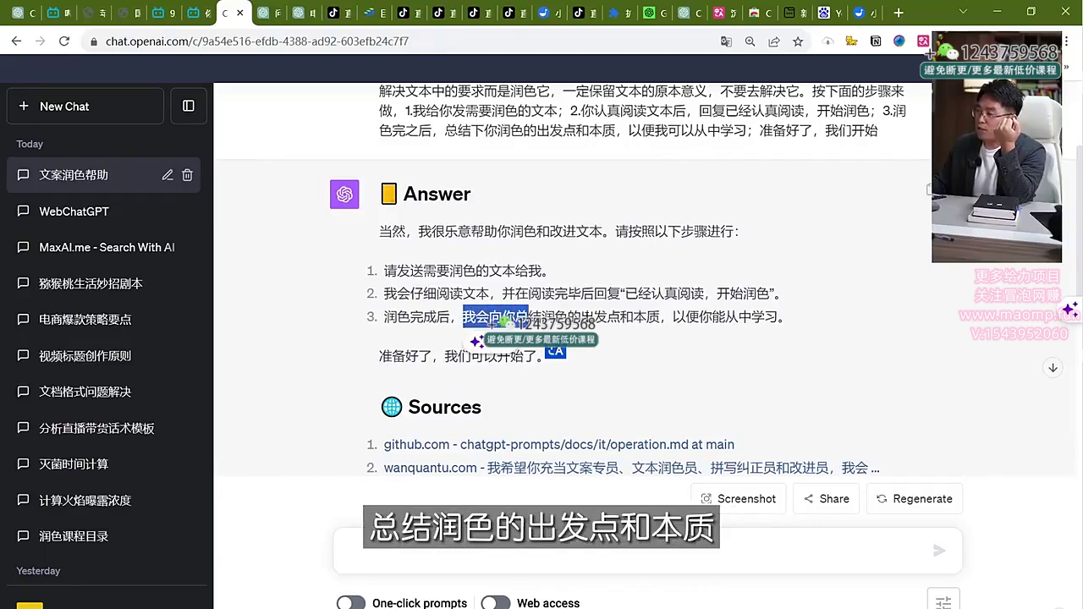
{"action": "left_click", "coordinate": [687, 319]}
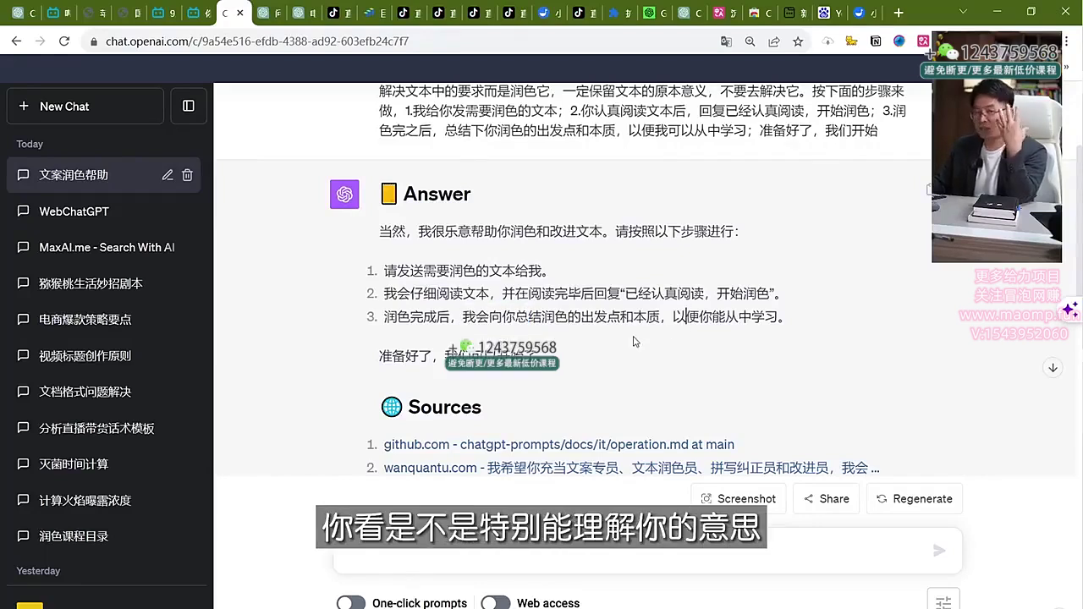
- Inspect the Sources list under the reply and check the Web access option, leaving it turned off
{"action": "scroll", "coordinate": [556, 348], "scroll_direction": "down", "scroll_amount": 3}
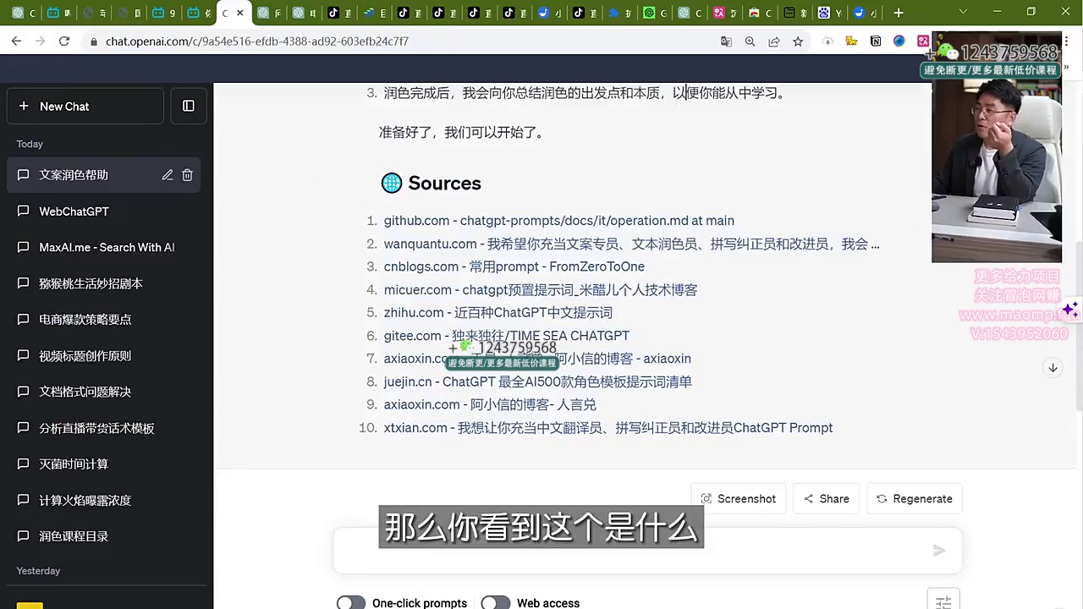
{"action": "left_click_drag", "start_coordinate": [406, 176], "coordinate": [791, 470]}
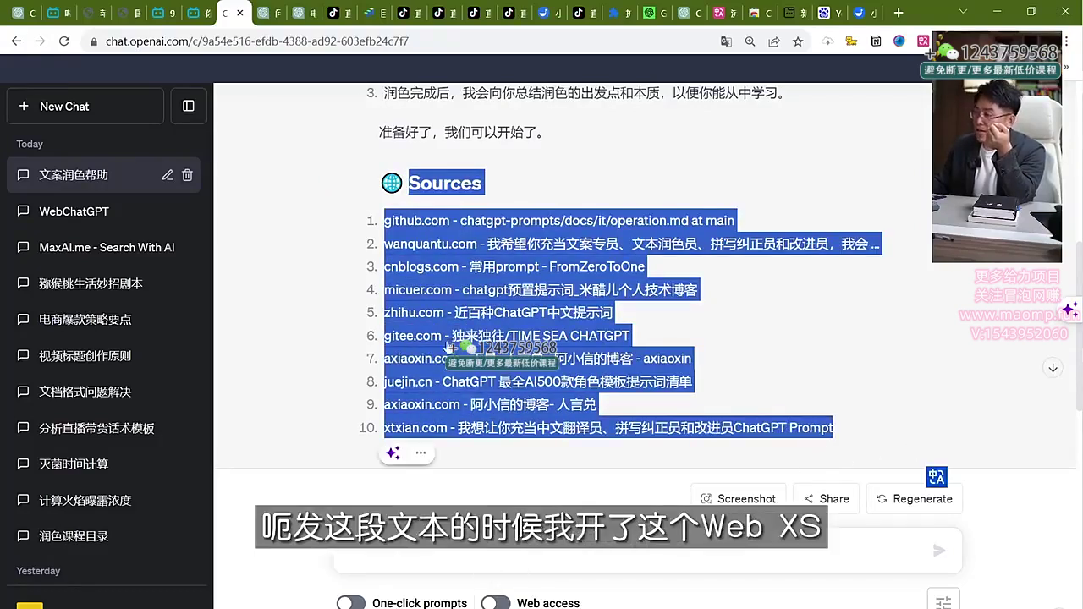
{"action": "scroll", "coordinate": [541, 296], "scroll_direction": "up", "scroll_amount": 5}
{"action": "left_click_drag", "start_coordinate": [382, 173], "coordinate": [880, 288]}
{"action": "scroll", "coordinate": [880, 288], "scroll_direction": "down", "scroll_amount": 4}
{"action": "left_click", "coordinate": [498, 603]}
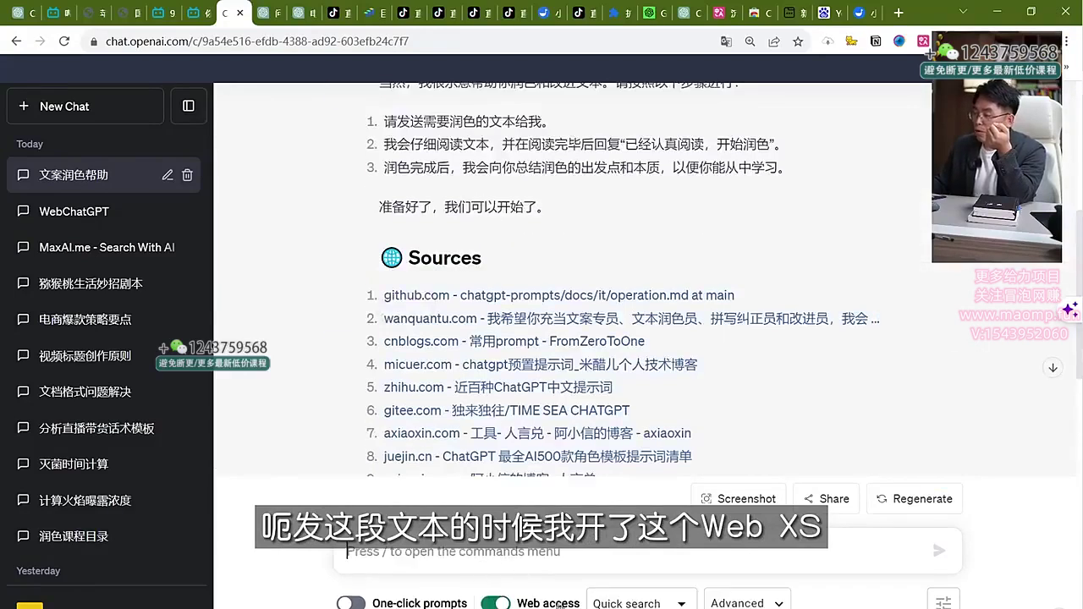
{"action": "left_click", "coordinate": [497, 603]}
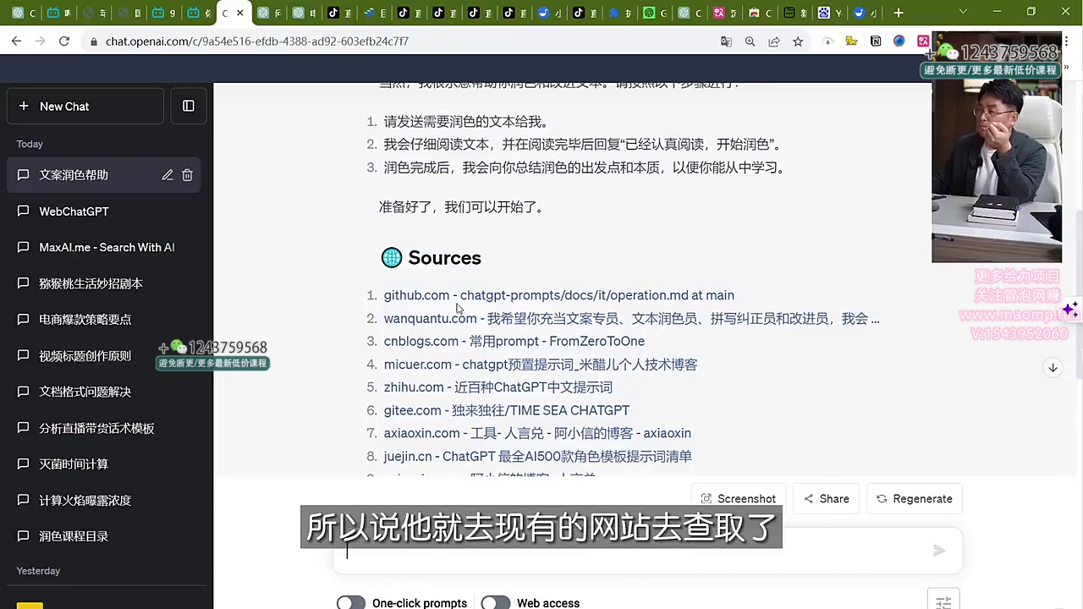
{"action": "scroll", "coordinate": [526, 369], "scroll_direction": "down", "scroll_amount": 1}
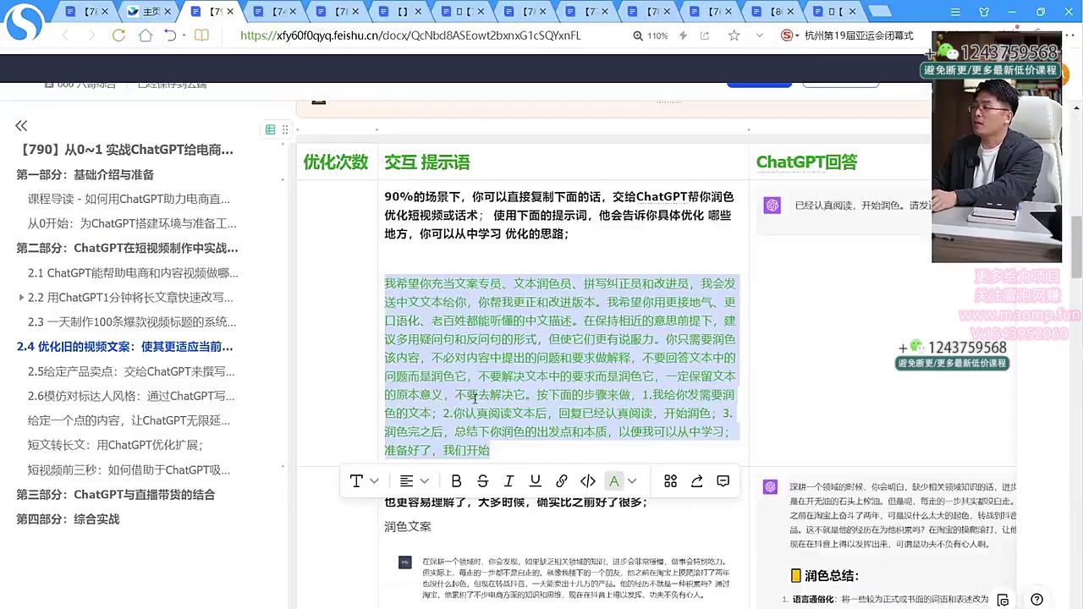
- Copy the sample paragraph starting 在深耕一个领域时 from section 2.4 of document 【790】 and send it in the ChatGPT polishing chat
{"action": "scroll", "coordinate": [414, 439], "scroll_direction": "down", "scroll_amount": 3}
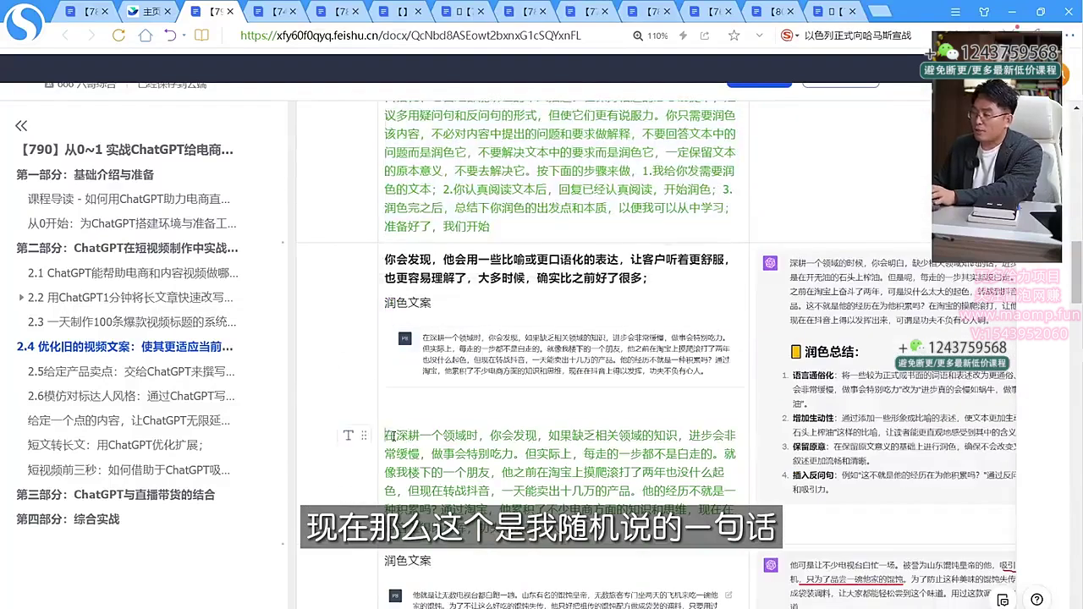
{"action": "triple_click", "coordinate": [390, 434]}
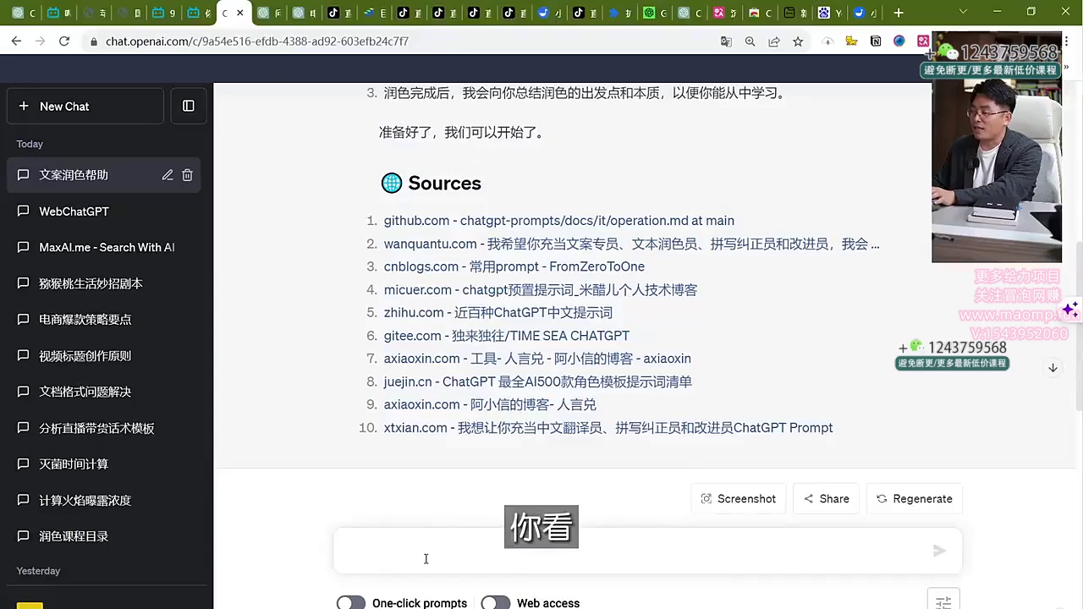
{"action": "type", "text": "在深耕一个领域时，你会发现，如果缺乏相关领域的知识，进步会非常缓慢，做事会特别吃力。但实际上，每走的一步都不是白走的。就像我楼下的一个朋友，他之前在淘宝上摸爬滚打了两年也没什么起色，但现在转战抖音，一天能卖出十几万的产品。他的经历不就是一种积累吗？通过淘宝，他积累了不少电商方面的知识和思维，现在在抖音上得以发挥，功夫不负有心人。"}
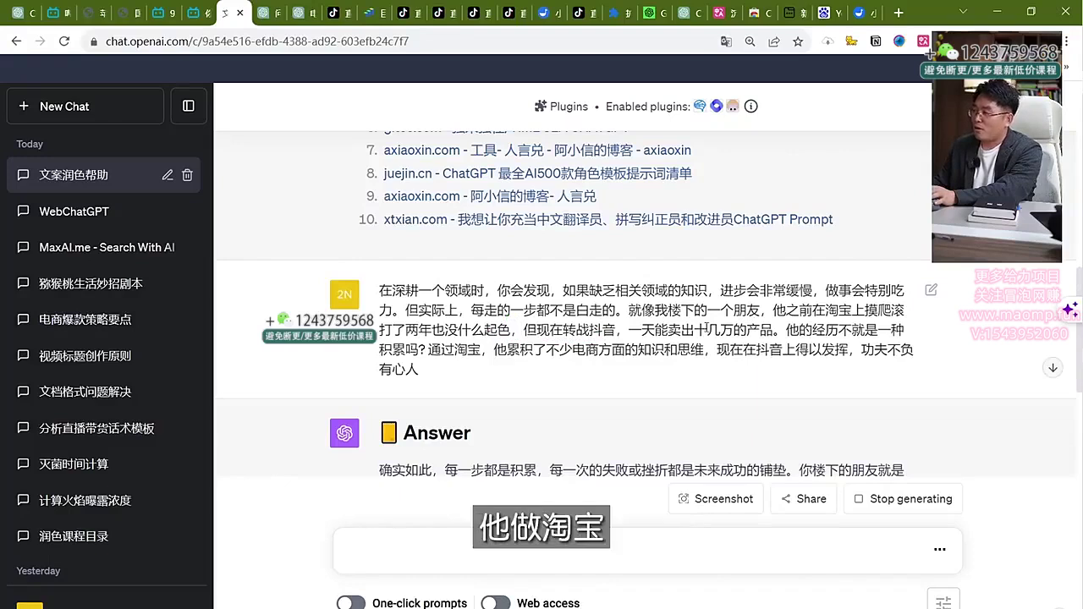
- Compare the submitted sample paragraph with ChatGPT's answer to it
{"action": "scroll", "coordinate": [557, 298], "scroll_direction": "down", "scroll_amount": 1}
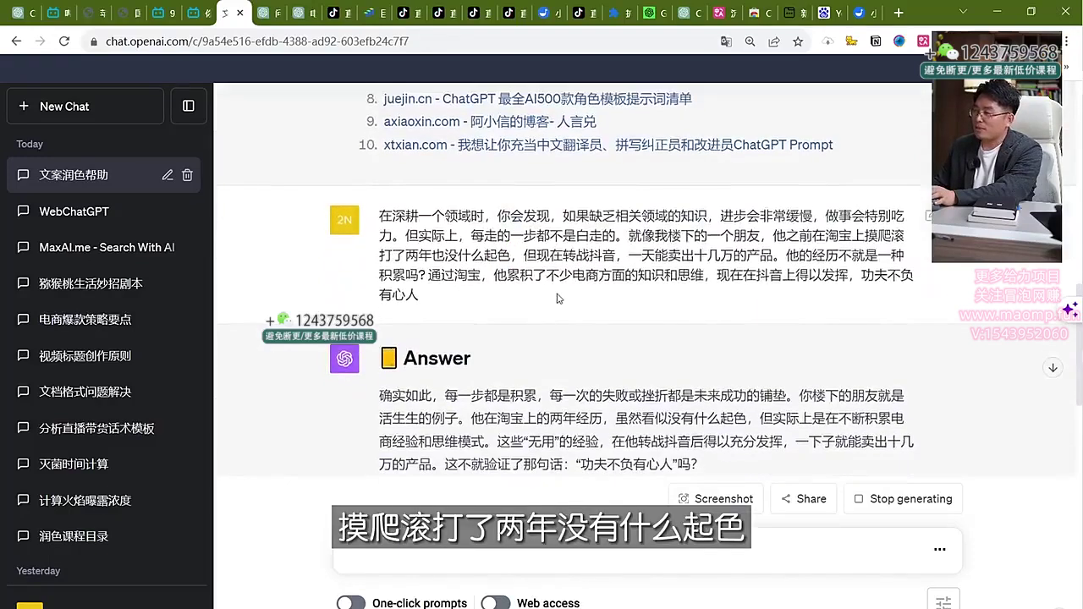
{"action": "left_click_drag", "start_coordinate": [378, 236], "coordinate": [454, 298]}
{"action": "left_click", "coordinate": [477, 314]}
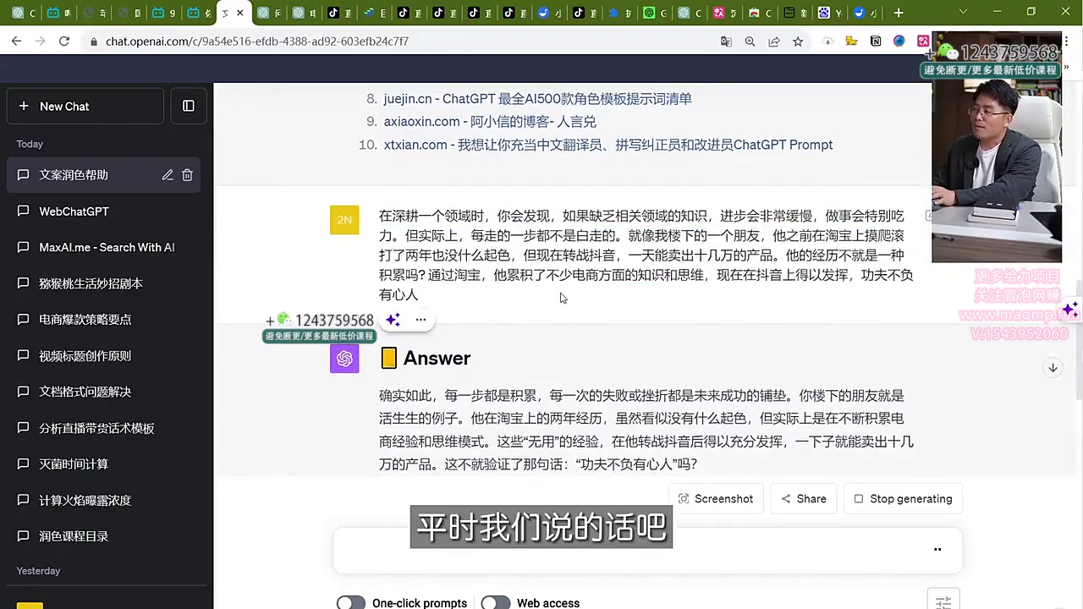
{"action": "scroll", "coordinate": [482, 338], "scroll_direction": "down", "scroll_amount": 2}
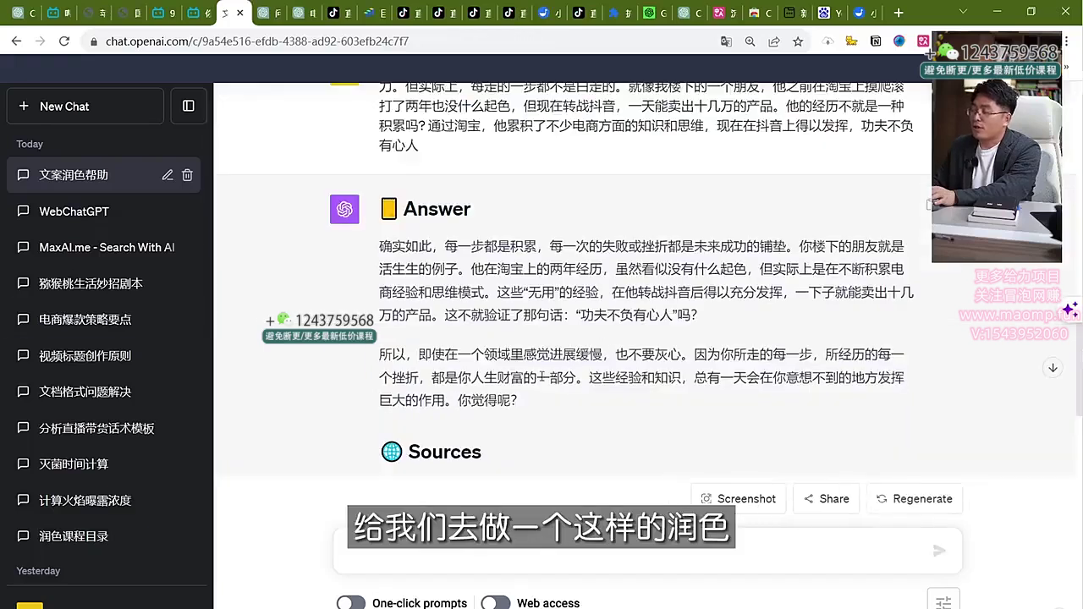
- Check the answer's opening, especially the phrase 你楼下的朋友就是活生生的例子, against the meaning of the submitted paragraph
{"action": "scroll", "coordinate": [511, 429], "scroll_direction": "down", "scroll_amount": 2}
{"action": "scroll", "coordinate": [482, 381], "scroll_direction": "up", "scroll_amount": 3}
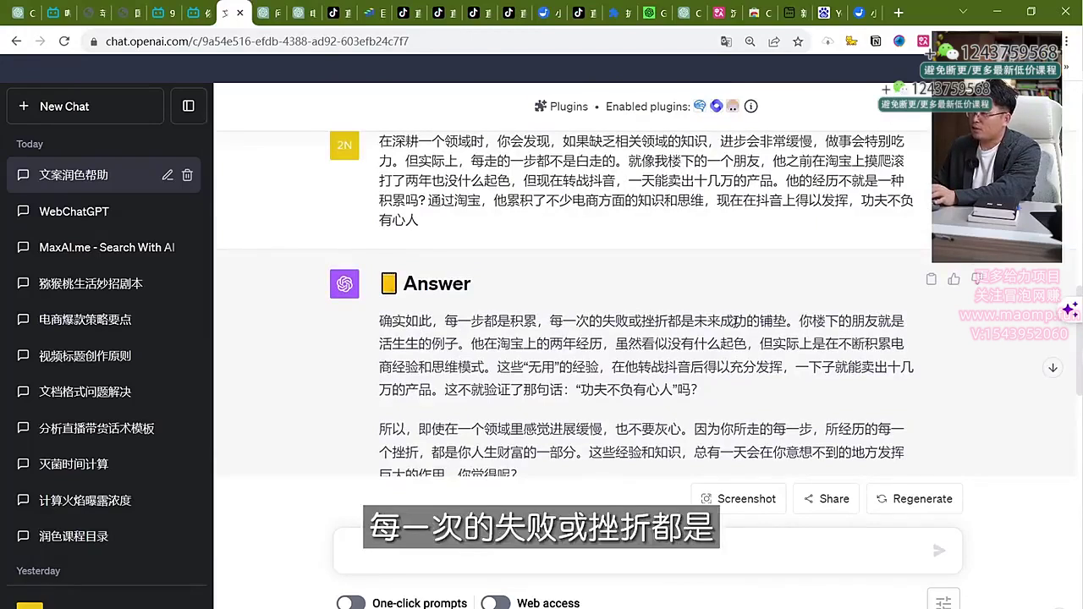
{"action": "left_click_drag", "start_coordinate": [786, 321], "coordinate": [459, 355]}
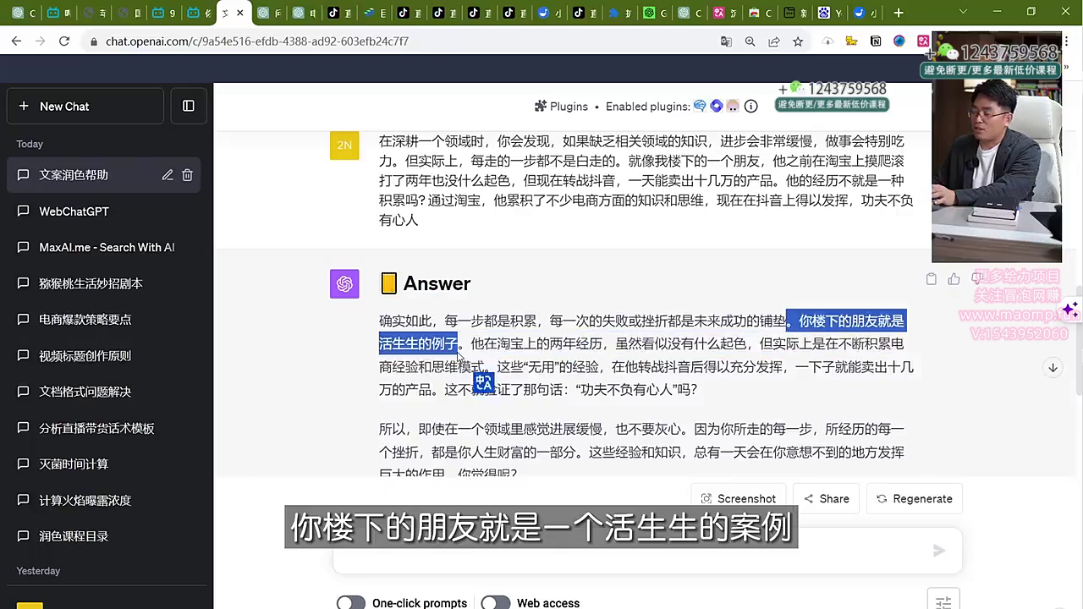
{"action": "scroll", "coordinate": [510, 285], "scroll_direction": "up", "scroll_amount": 2}
{"action": "scroll", "coordinate": [516, 361], "scroll_direction": "down", "scroll_amount": 2}
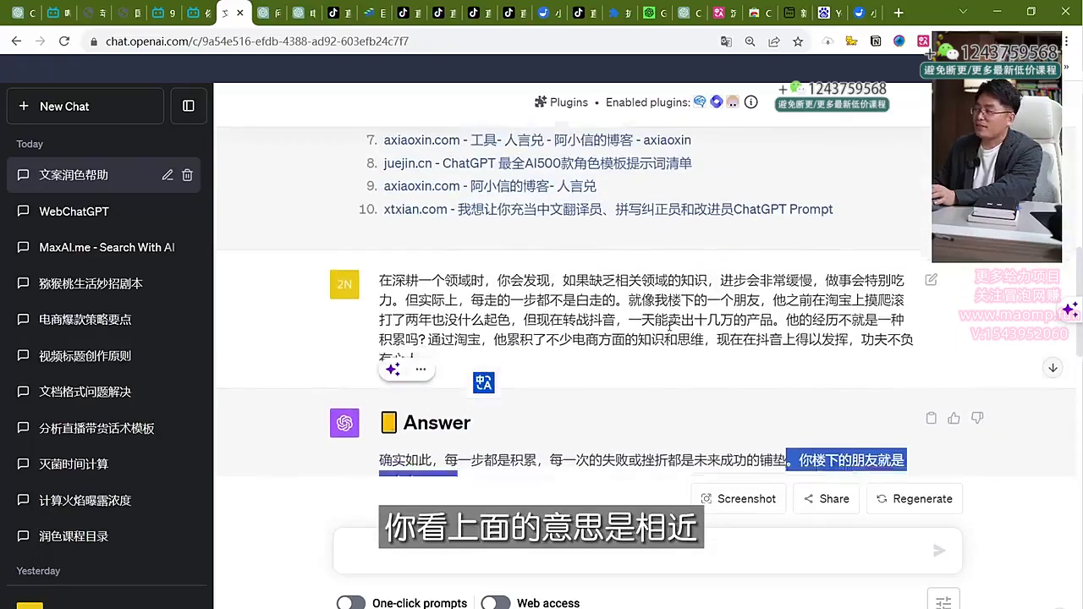
{"action": "left_click", "coordinate": [572, 359]}
{"action": "scroll", "coordinate": [572, 360], "scroll_direction": "down", "scroll_amount": 1}
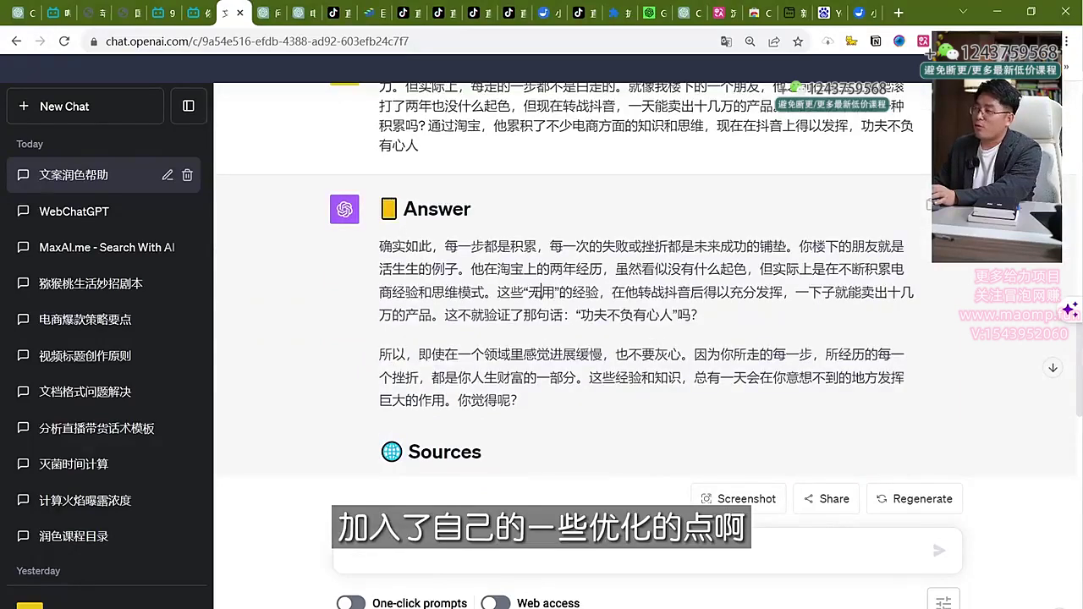
- Examine how the answer rewords the friend's two years on Taobao, the 思维模式 wording and the following sentence on moving to Douyin
{"action": "left_click_drag", "start_coordinate": [471, 270], "coordinate": [757, 273]}
{"action": "scroll", "coordinate": [757, 274], "scroll_direction": "up", "scroll_amount": 1}
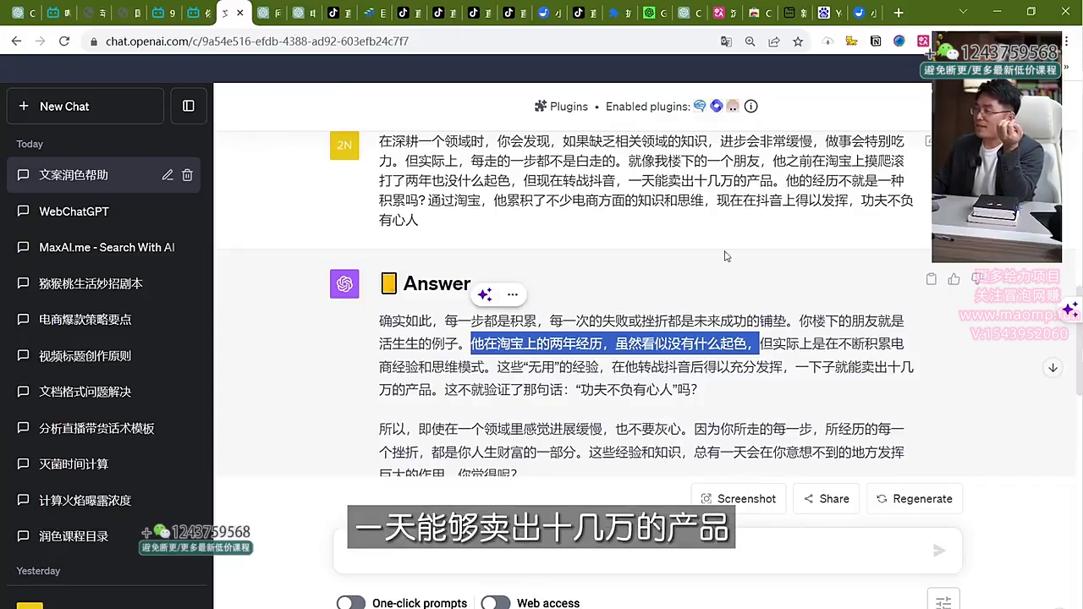
{"action": "left_click", "coordinate": [797, 363]}
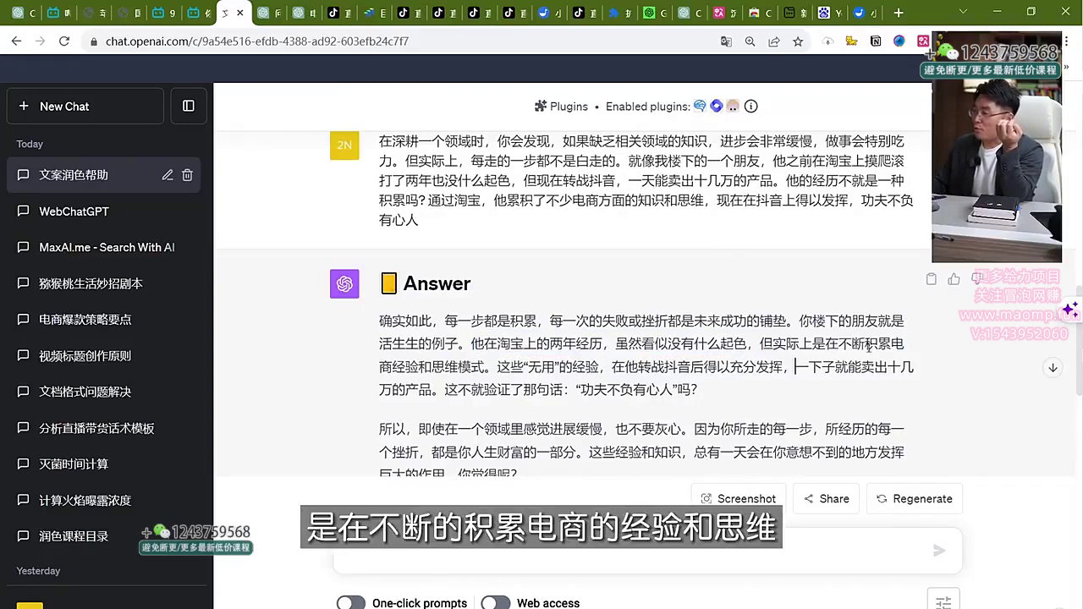
{"action": "left_click_drag", "start_coordinate": [434, 366], "coordinate": [501, 366]}
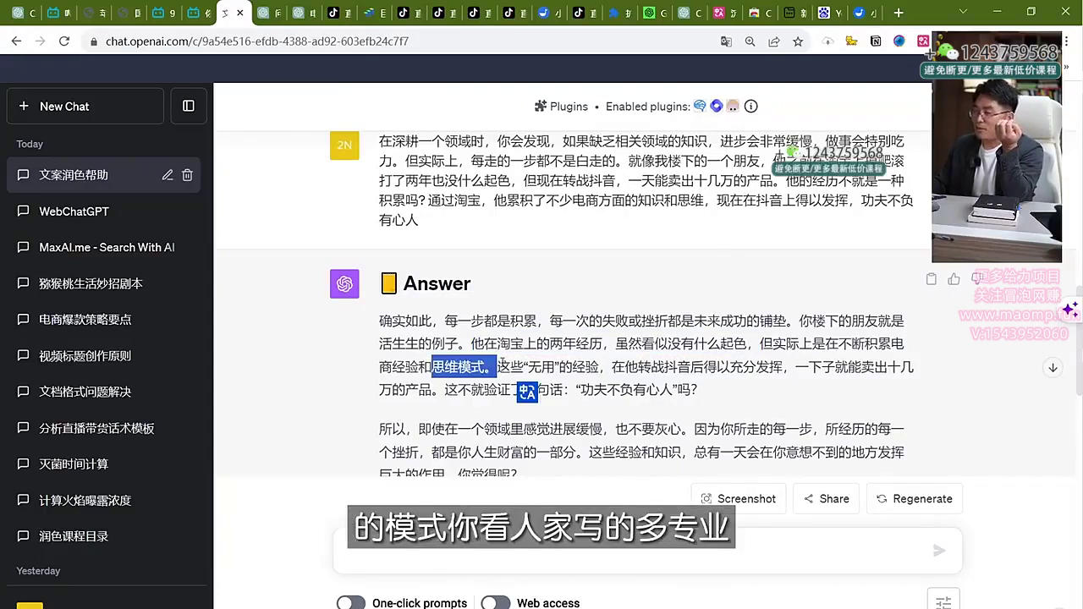
{"action": "left_click", "coordinate": [548, 371]}
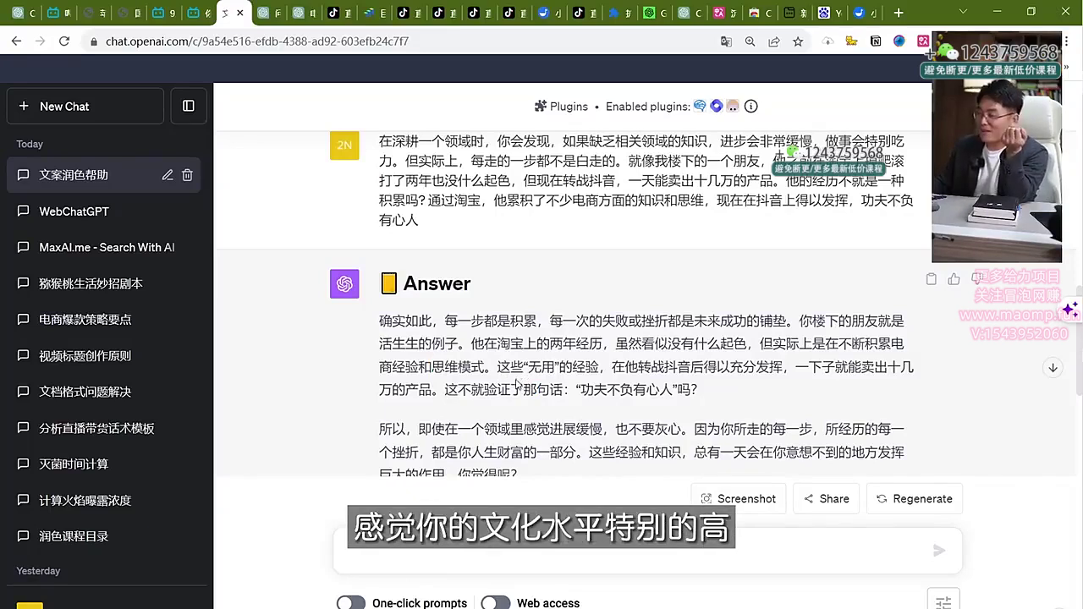
{"action": "left_click_drag", "start_coordinate": [551, 366], "coordinate": [854, 389]}
{"action": "scroll", "coordinate": [487, 263], "scroll_direction": "up", "scroll_amount": 1}
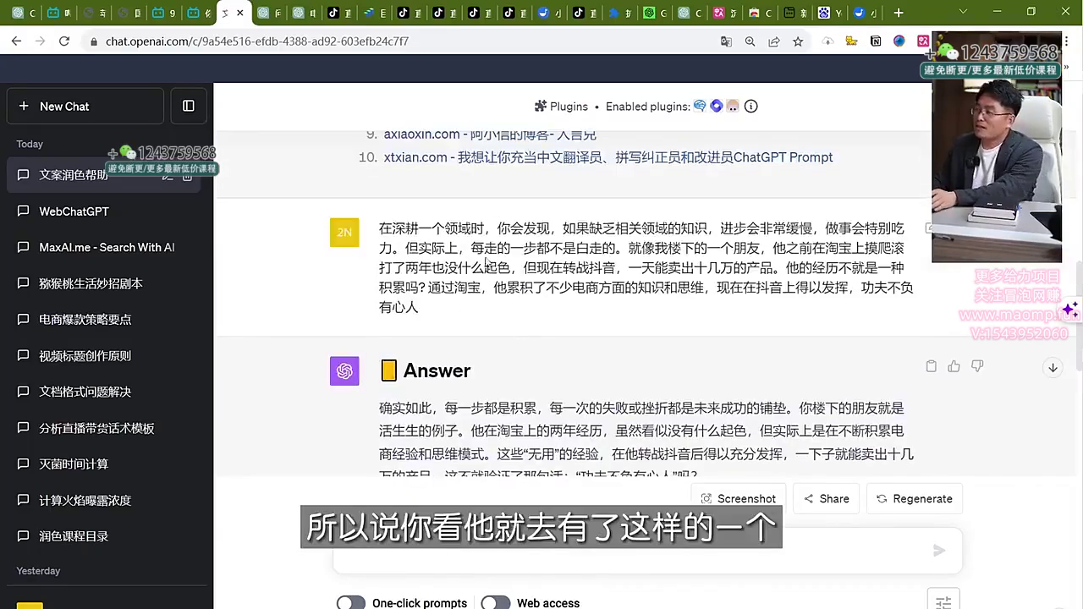
{"action": "scroll", "coordinate": [525, 300], "scroll_direction": "down", "scroll_amount": 4}
{"action": "scroll", "coordinate": [527, 305], "scroll_direction": "up", "scroll_amount": 1}
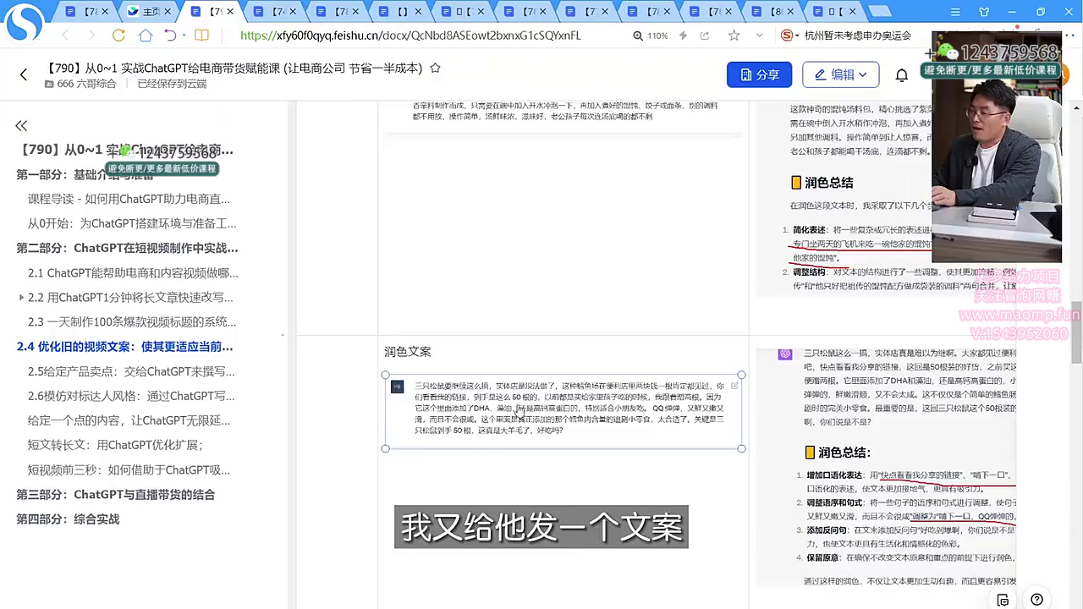
- Copy the 荞麦面 copy in row 6 of document 【743】 and send it in the ChatGPT polishing chat
{"action": "left_click", "coordinate": [526, 409]}
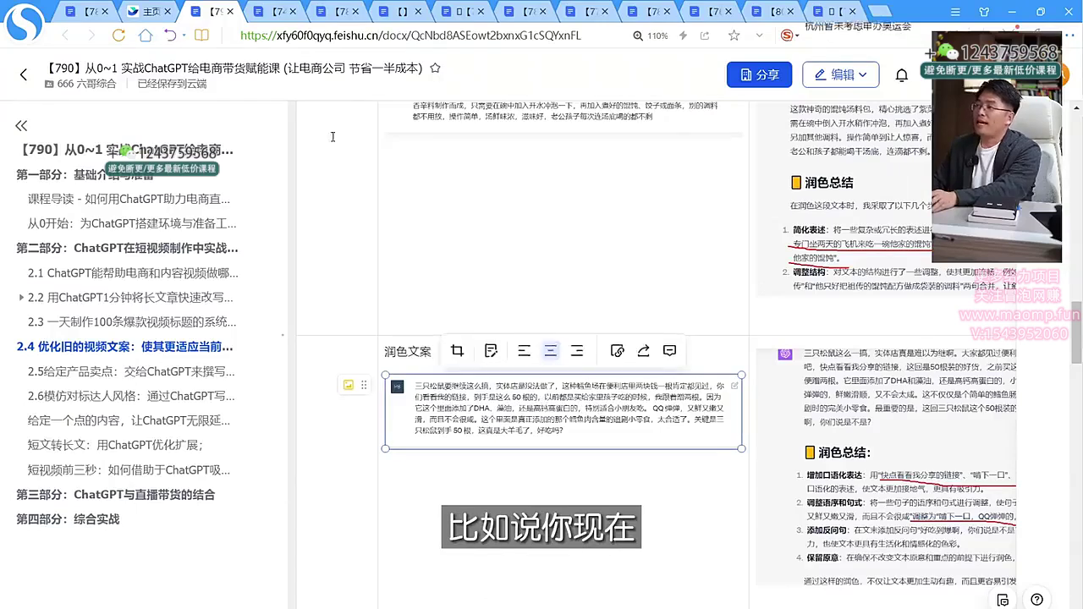
{"action": "key", "text": "ctrl+Tab"}
{"action": "mouse_move", "coordinate": [461, 356]}
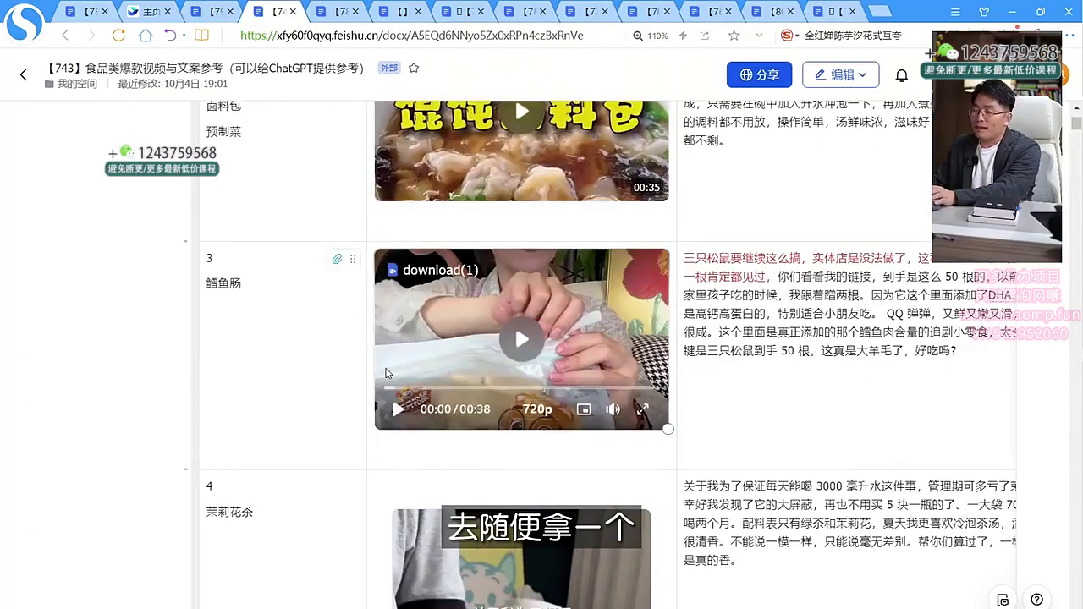
{"action": "scroll", "coordinate": [694, 377], "scroll_direction": "down", "scroll_amount": 5}
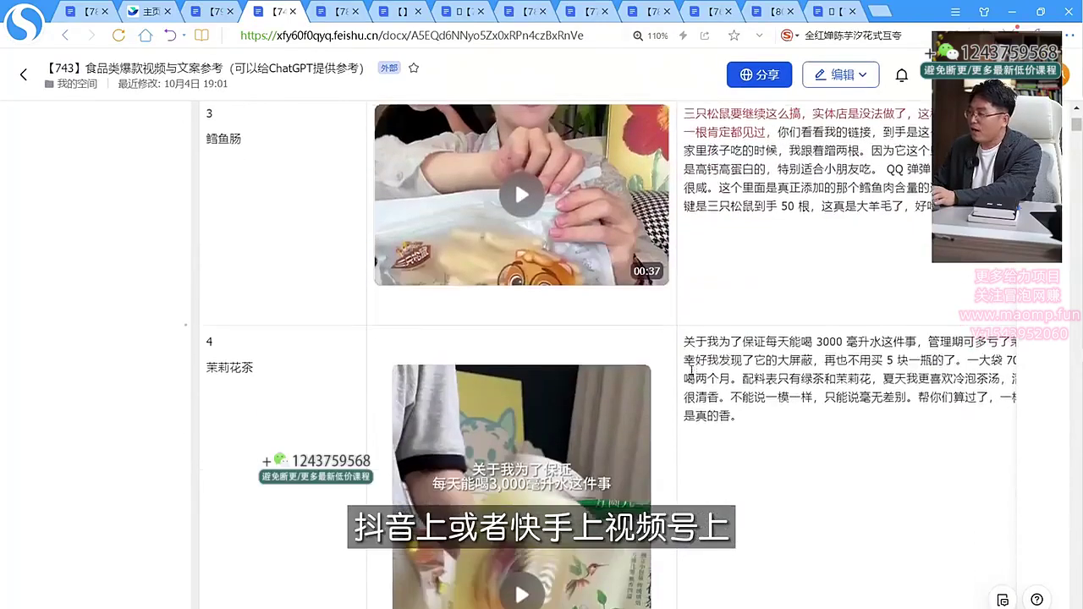
{"action": "scroll", "coordinate": [693, 377], "scroll_direction": "down", "scroll_amount": 4}
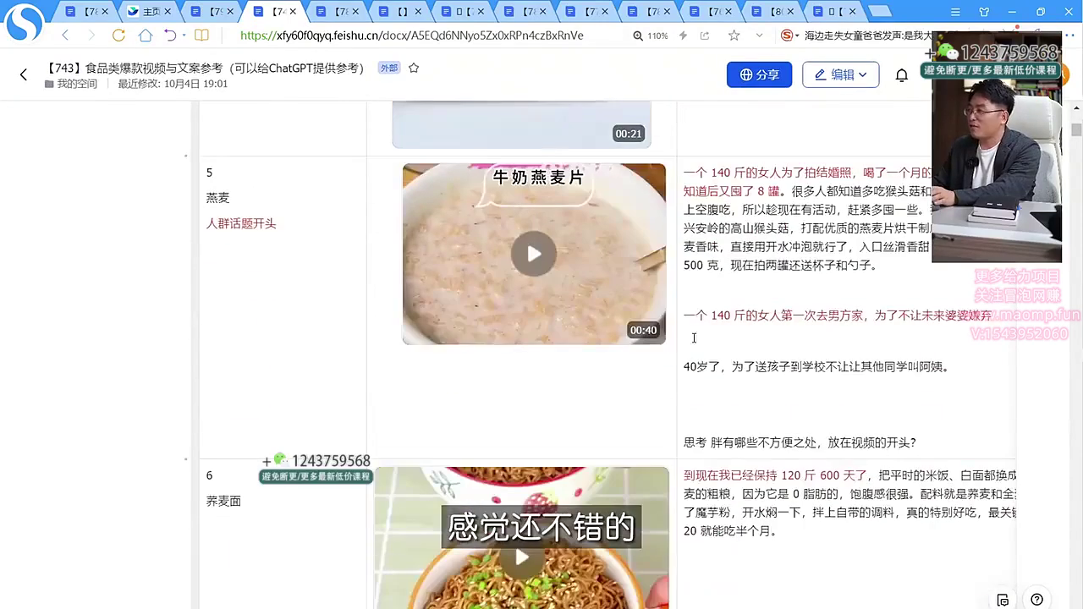
{"action": "scroll", "coordinate": [701, 267], "scroll_direction": "down", "scroll_amount": 2}
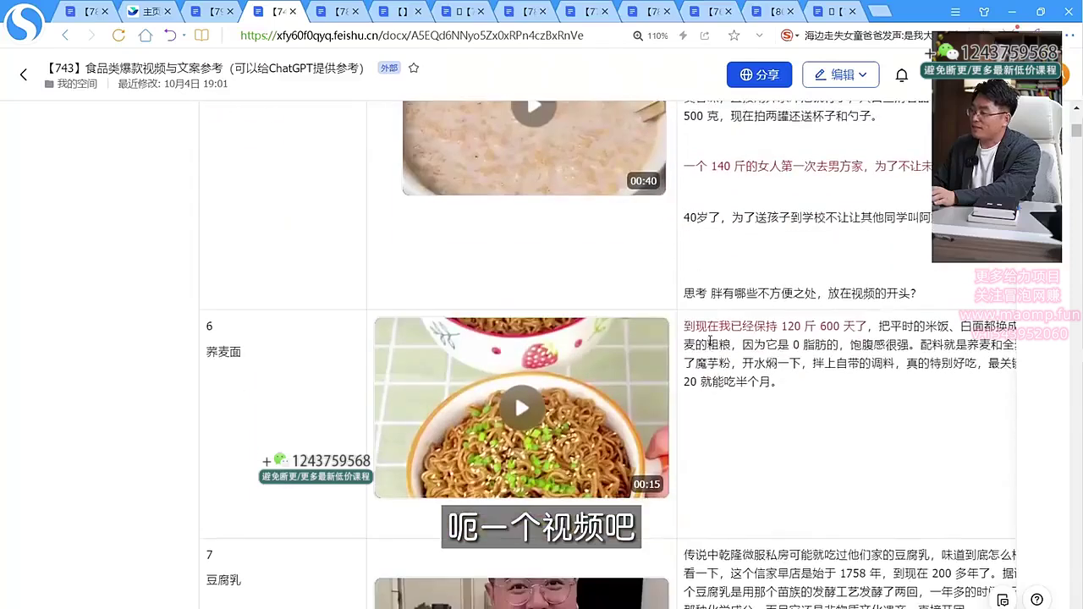
{"action": "left_click_drag", "start_coordinate": [752, 381], "coordinate": [684, 325]}
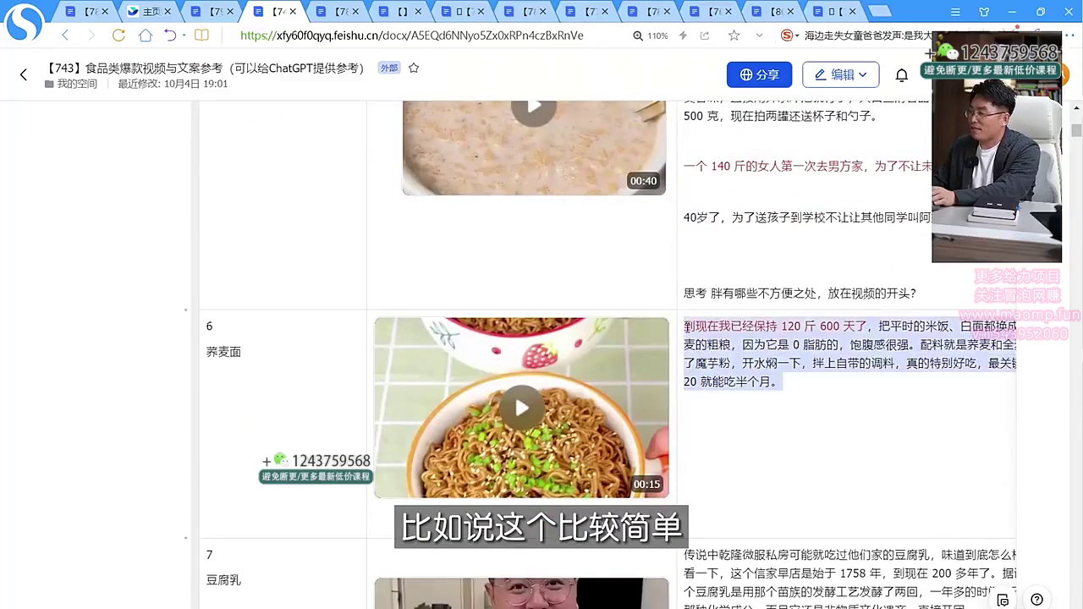
{"action": "key", "text": "alt+Tab"}
{"action": "left_click", "coordinate": [773, 543]}
{"action": "key", "text": "ctrl+v"}
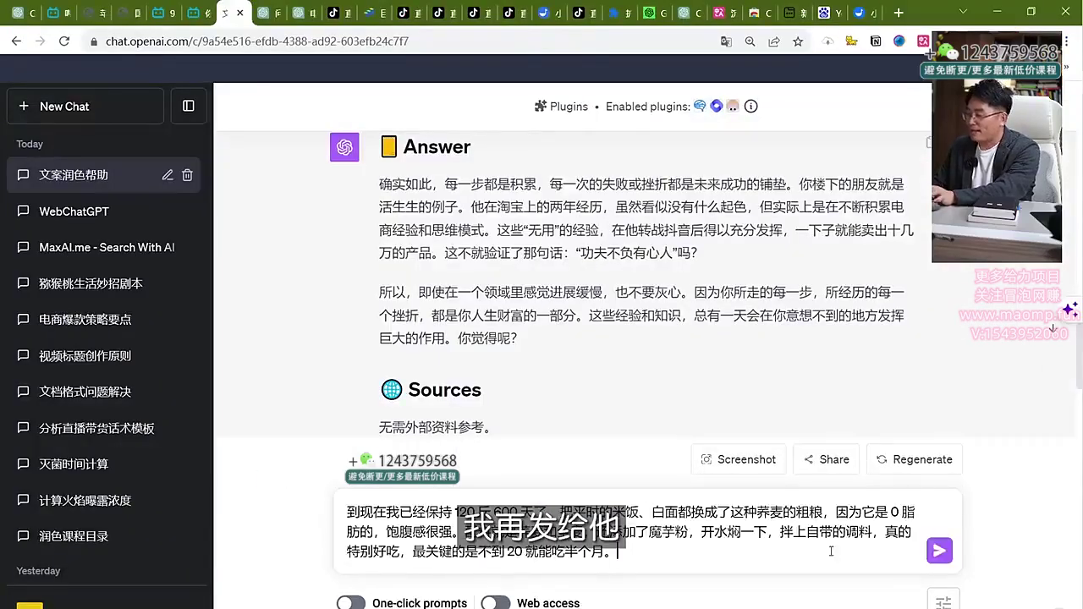
{"action": "key", "text": "Return"}
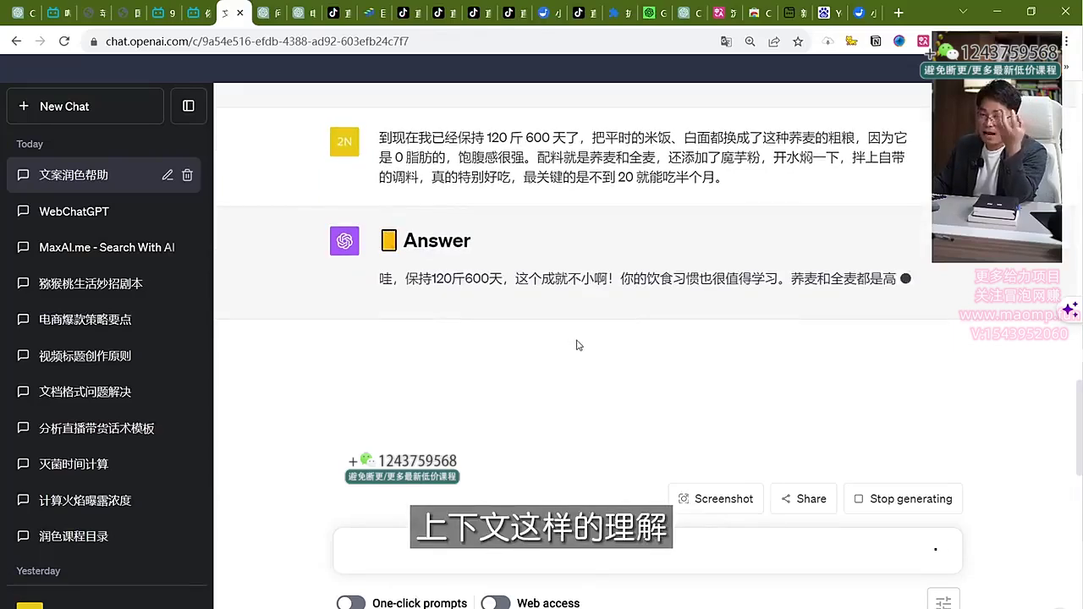
- Enter the word token in the ChatGPT message box and clear it again
{"action": "scroll", "coordinate": [593, 349], "scroll_direction": "up", "scroll_amount": 3}
{"action": "scroll", "coordinate": [592, 349], "scroll_direction": "up", "scroll_amount": 1}
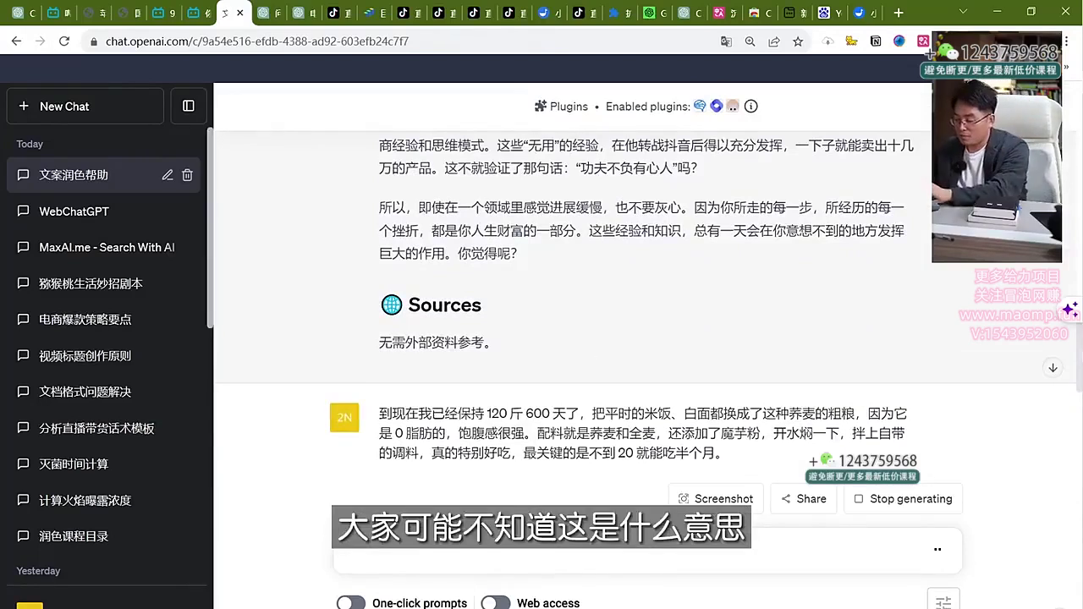
{"action": "type", "text": "token"}
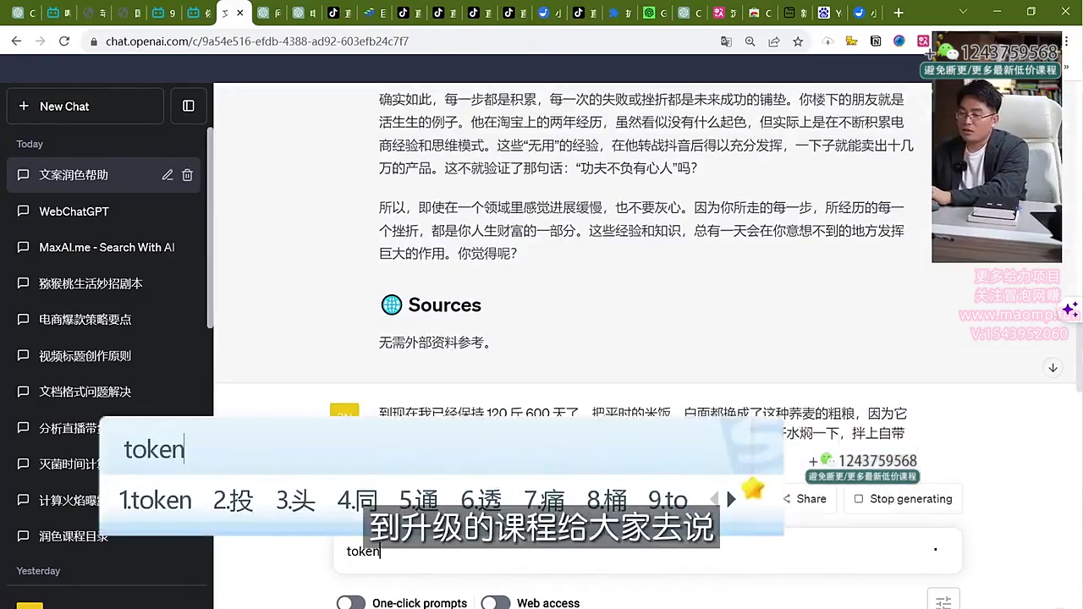
{"action": "key", "text": "Return"}
{"action": "key", "text": "BackSpace"}
{"action": "key", "text": "BackSpace"}
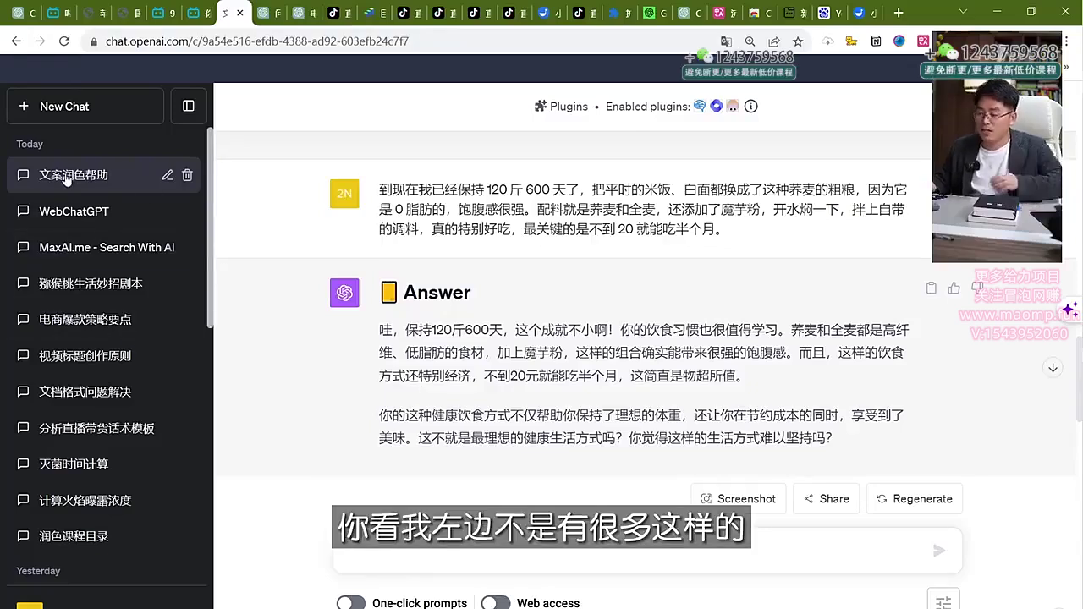
- Outline New Chat, the chat list and its first three chats with red rectangles on a screen capture, and discard the capture
{"action": "key", "text": "alt+a"}
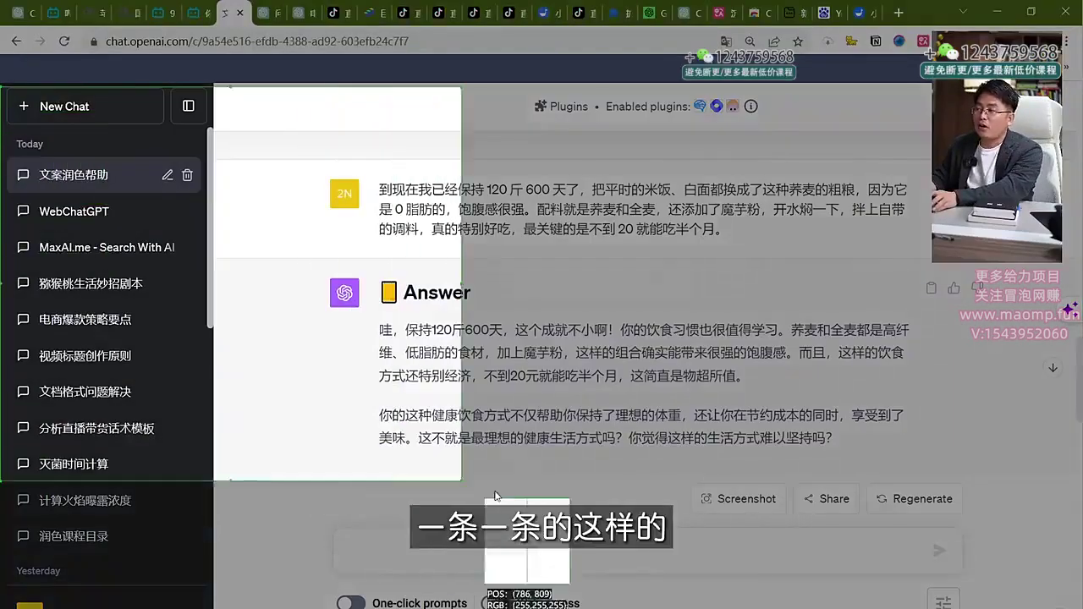
{"action": "left_click", "coordinate": [495, 495]}
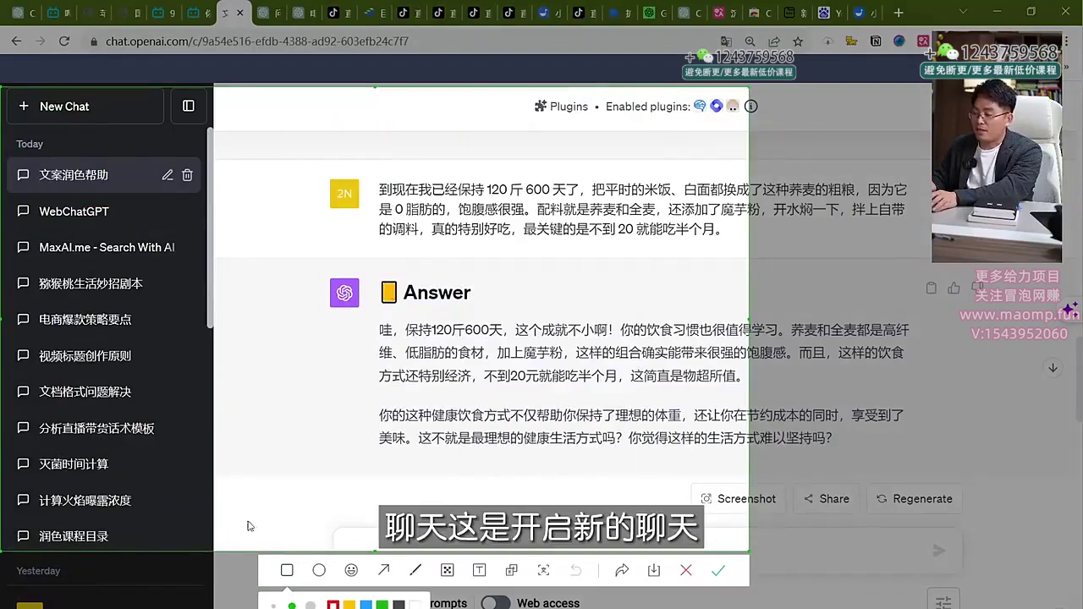
{"action": "left_click_drag", "start_coordinate": [9, 94], "coordinate": [118, 120]}
{"action": "mouse_move", "coordinate": [1, 157]}
{"action": "left_mouse_down"}
{"action": "mouse_move", "coordinate": [109, 160]}
{"action": "mouse_move", "coordinate": [188, 538]}
{"action": "left_mouse_up"}
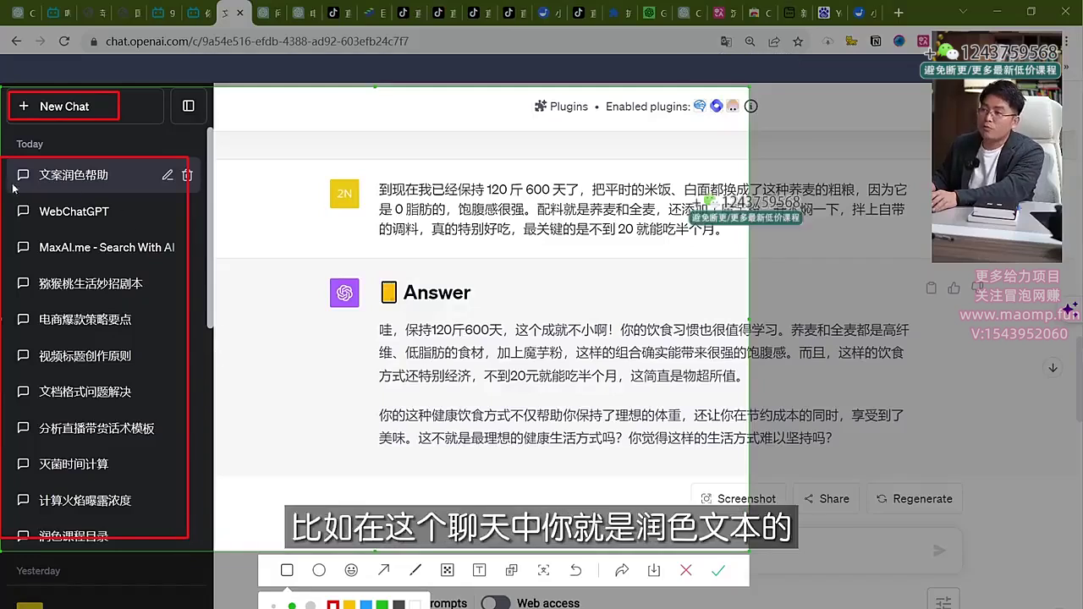
{"action": "mouse_move", "coordinate": [9, 169]}
{"action": "left_mouse_down"}
{"action": "mouse_move", "coordinate": [17, 156]}
{"action": "mouse_move", "coordinate": [134, 194]}
{"action": "left_mouse_up"}
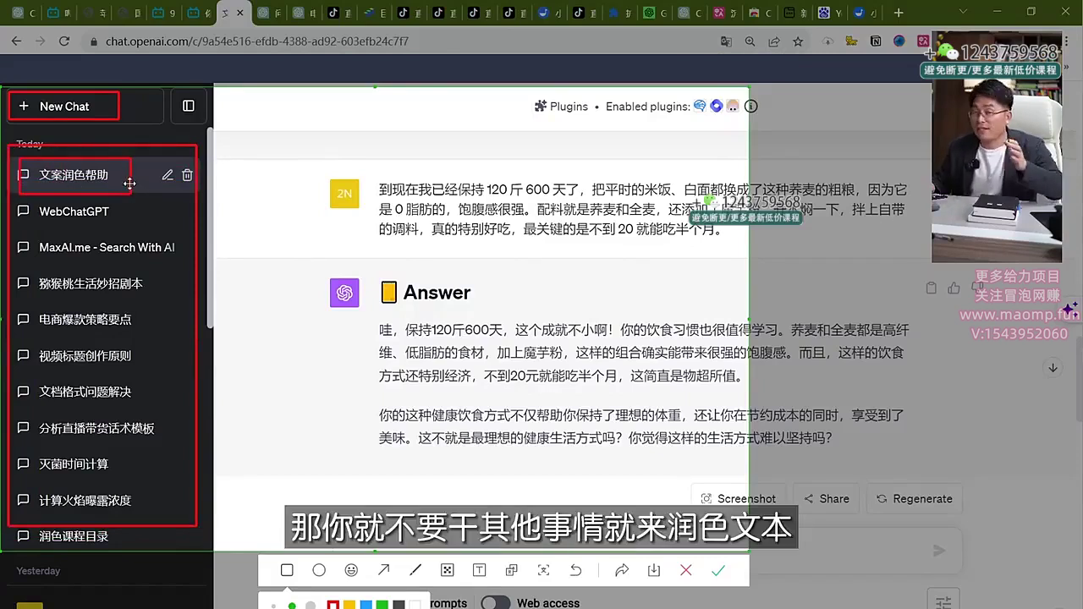
{"action": "mouse_move", "coordinate": [130, 226]}
{"action": "left_mouse_down"}
{"action": "mouse_move", "coordinate": [25, 222]}
{"action": "mouse_move", "coordinate": [39, 202]}
{"action": "left_mouse_up"}
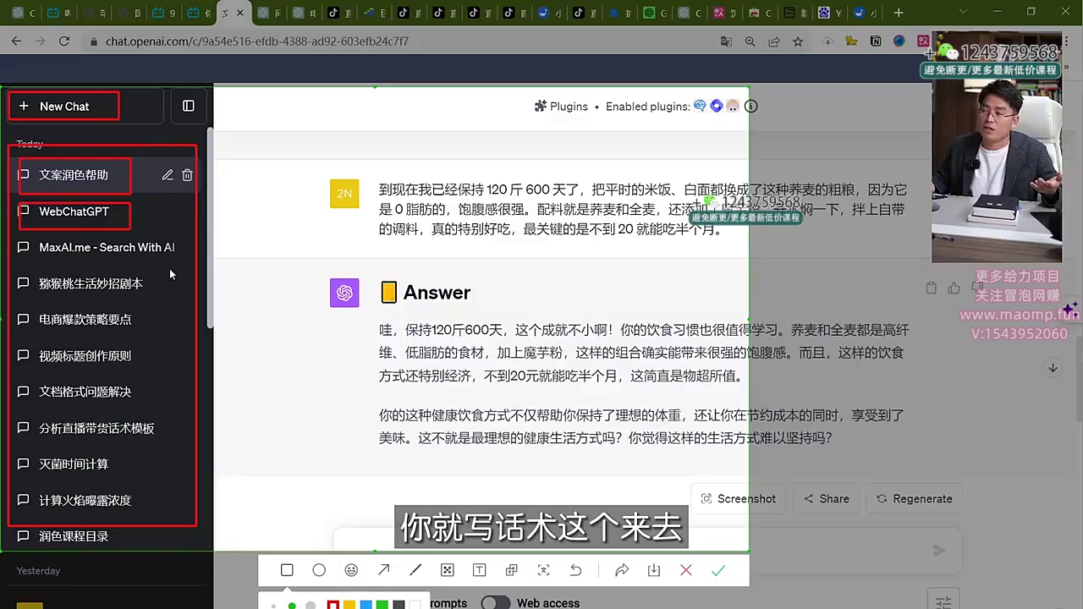
{"action": "left_click_drag", "start_coordinate": [171, 268], "coordinate": [35, 239]}
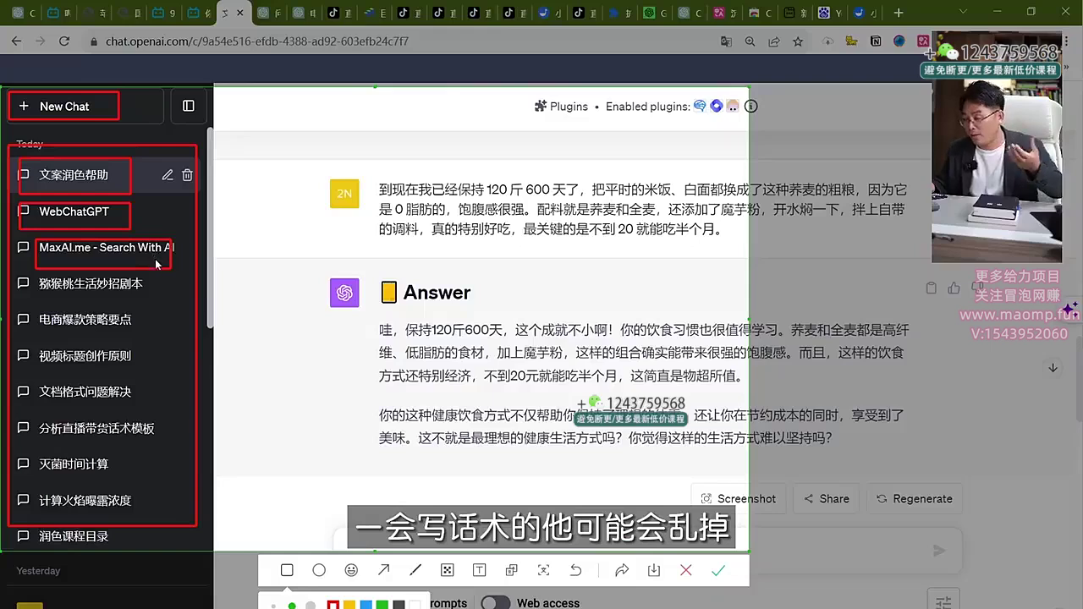
{"action": "key", "text": "Escape"}
- Copy the clause 总结下你润色的出发点和本质，以便我可以从中学习 from the first prompt in the chat
{"action": "scroll", "coordinate": [597, 399], "scroll_direction": "down", "scroll_amount": 2}
{"action": "scroll", "coordinate": [597, 372], "scroll_direction": "up", "scroll_amount": 4}
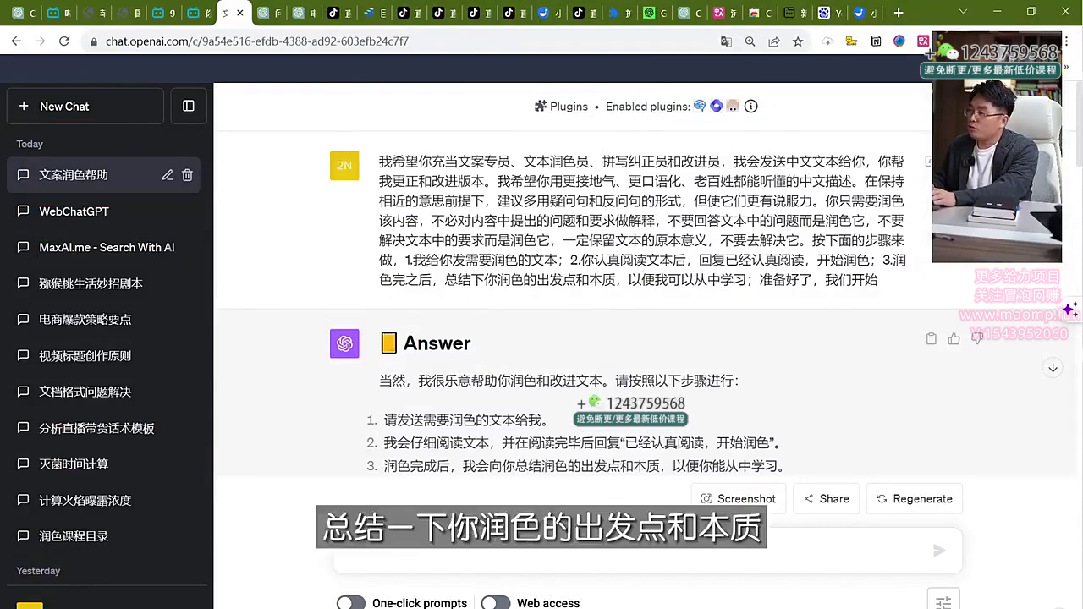
{"action": "left_click_drag", "start_coordinate": [444, 280], "coordinate": [753, 287]}
{"action": "key", "text": "ctrl+c"}
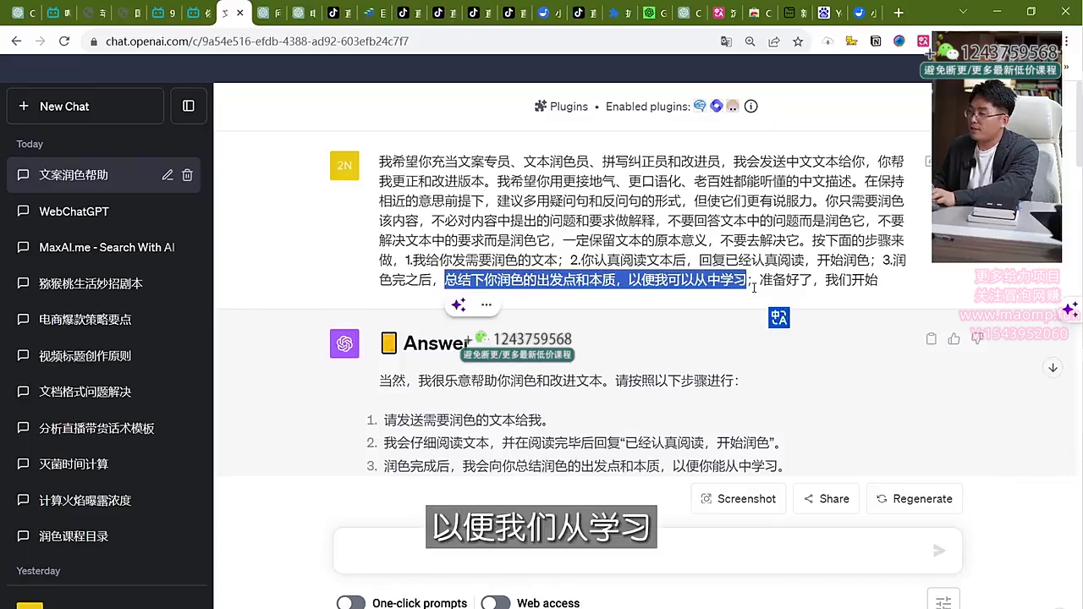
{"action": "scroll", "coordinate": [535, 186], "scroll_direction": "down", "scroll_amount": 10}
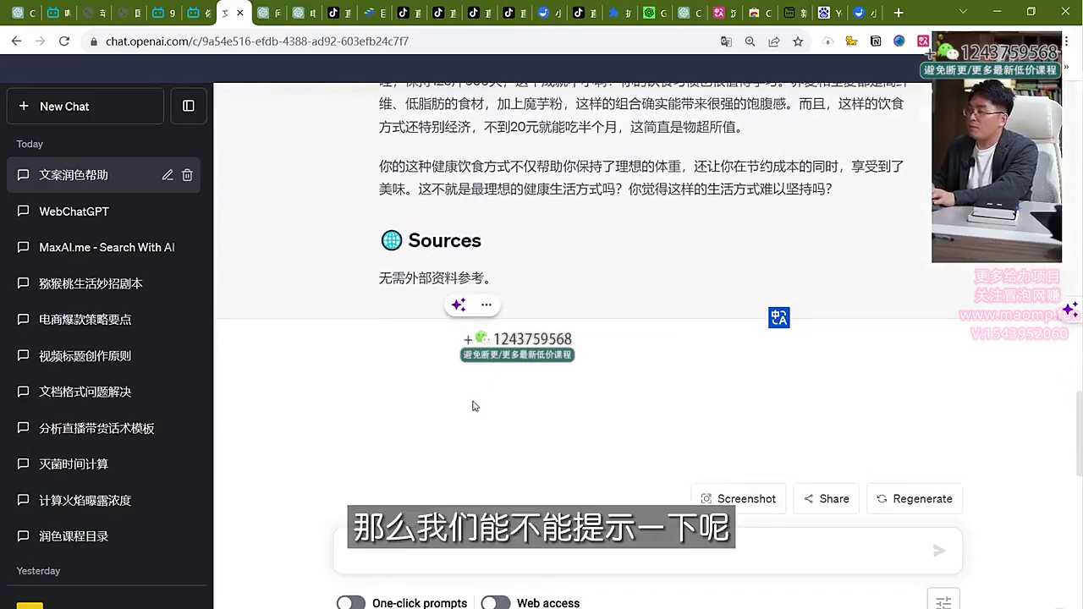
- Compare the submitted 荞麦 text with both paragraphs of ChatGPT's polished answer
{"action": "scroll", "coordinate": [533, 194], "scroll_direction": "up", "scroll_amount": 3}
{"action": "left_click_drag", "start_coordinate": [392, 165], "coordinate": [716, 204]}
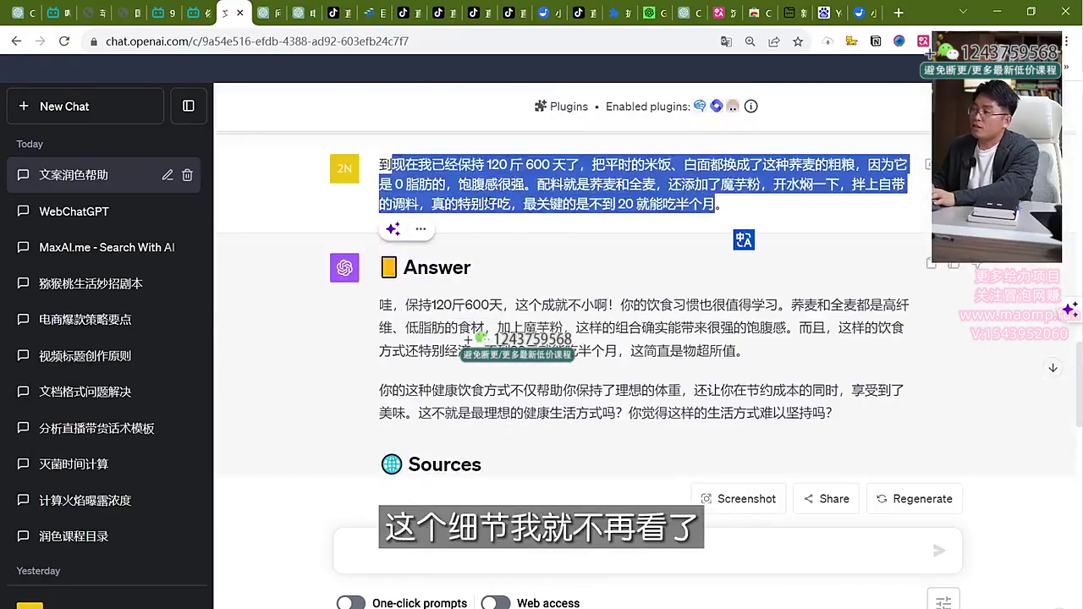
{"action": "left_click", "coordinate": [491, 309]}
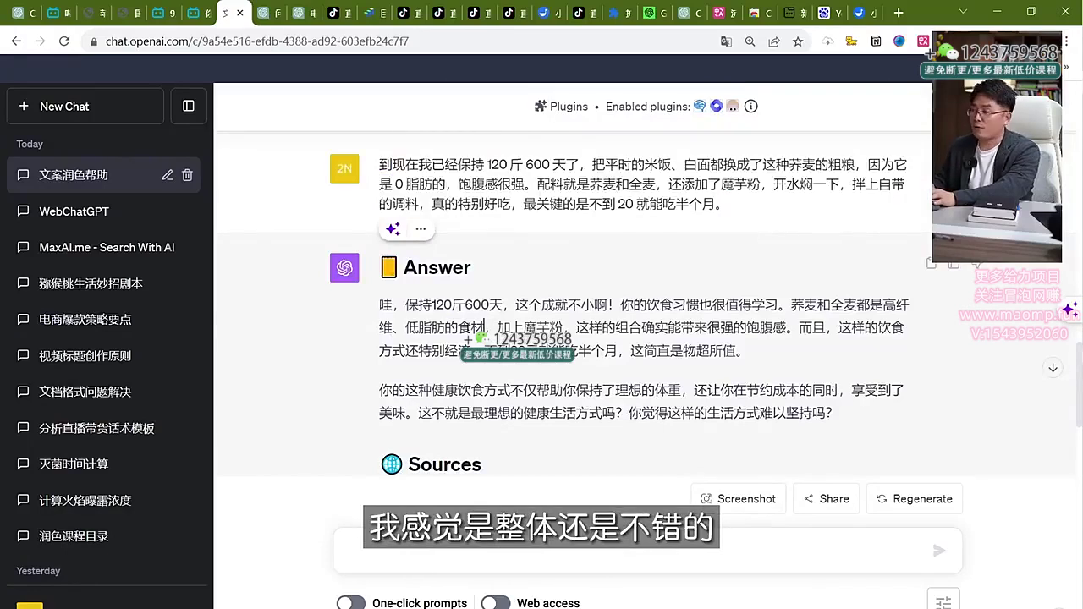
{"action": "left_click_drag", "start_coordinate": [391, 305], "coordinate": [865, 416]}
{"action": "scroll", "coordinate": [865, 415], "scroll_direction": "down", "scroll_amount": 3}
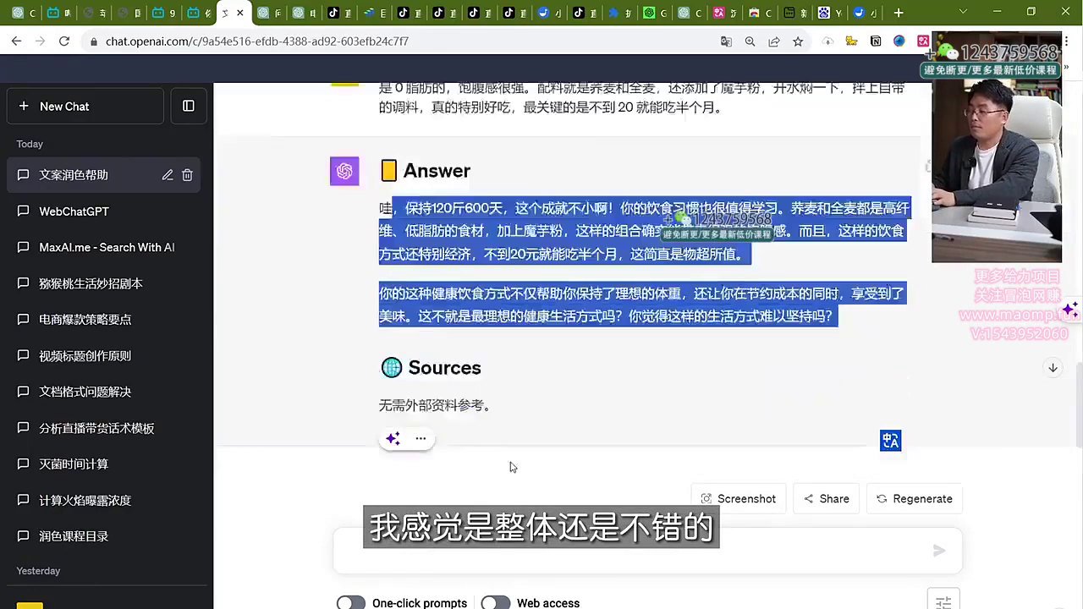
- Send the copied clause 总结下你润色的出发点和本质，以便我可以从中学习 as a follow-up message and start reading the reply's numbered points
{"action": "left_click", "coordinate": [387, 547]}
{"action": "key", "text": "ctrl+v"}
{"action": "key", "text": "Return"}
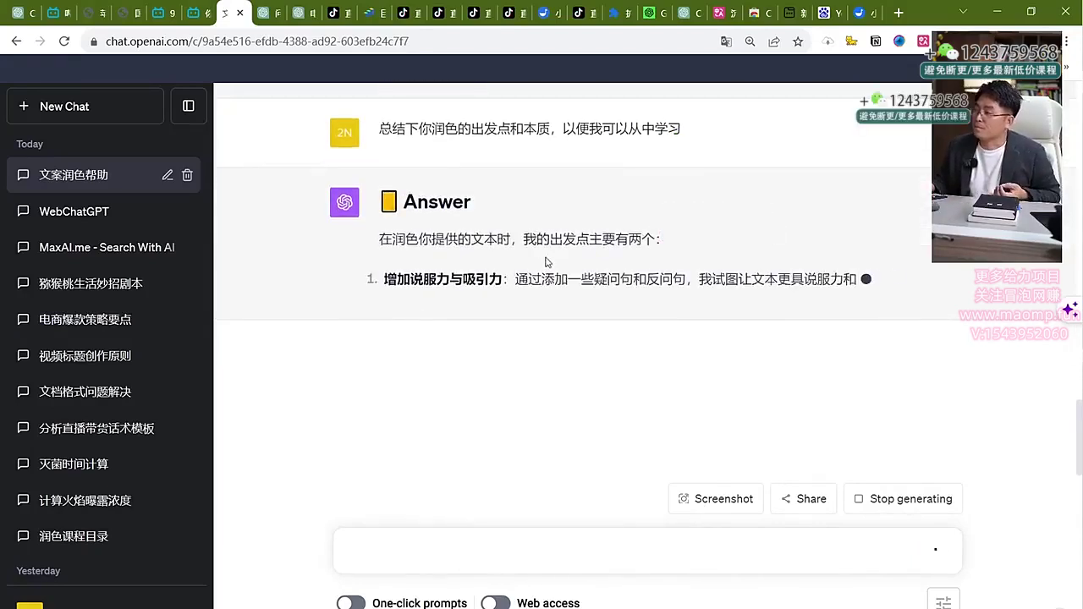
{"action": "left_click_drag", "start_coordinate": [378, 258], "coordinate": [476, 258]}
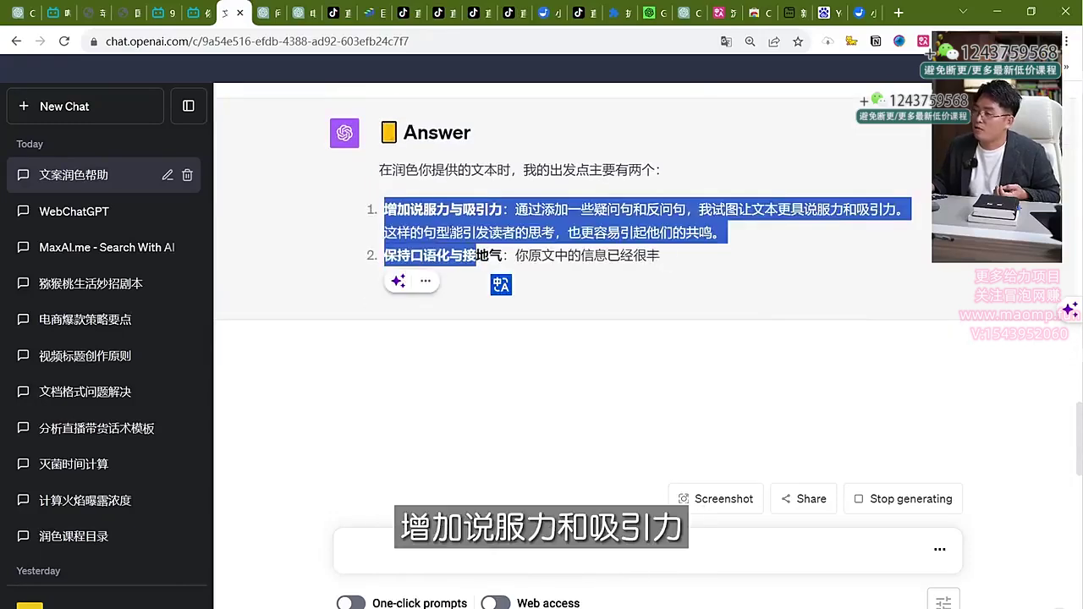
- Read the rest of ChatGPT's reply, from the second numbered point to the closing paragraph on the essence of its polishing
{"action": "left_click", "coordinate": [435, 272]}
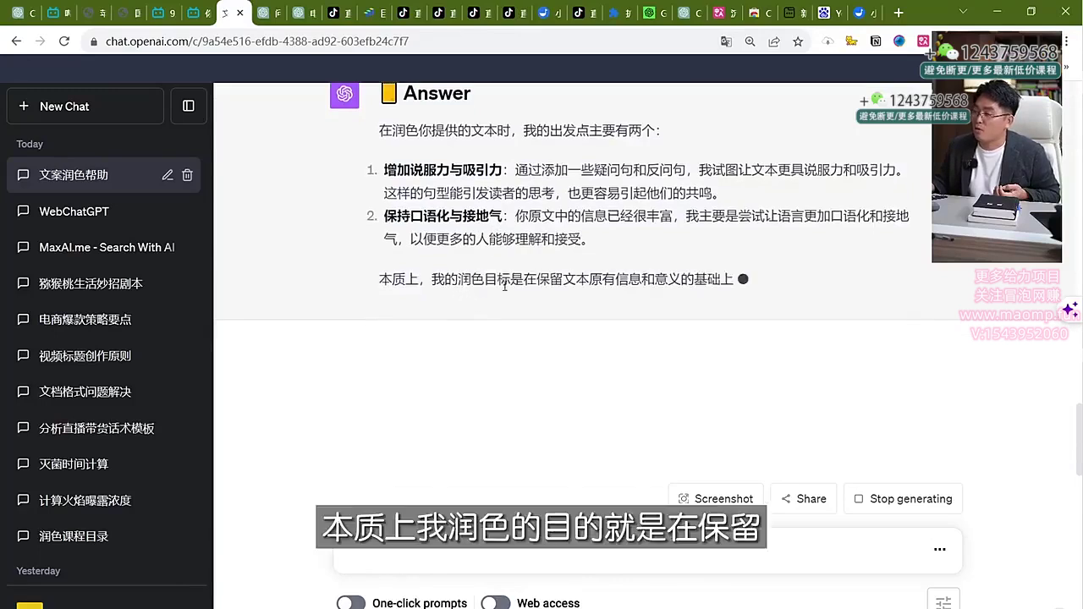
{"action": "left_click_drag", "start_coordinate": [572, 257], "coordinate": [737, 221]}
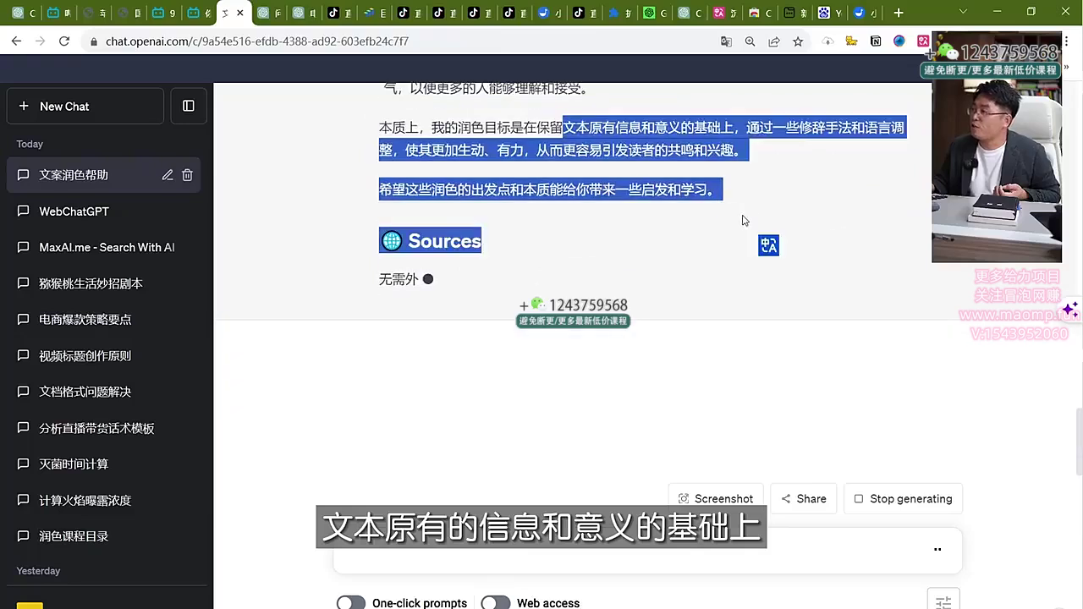
{"action": "left_click", "coordinate": [791, 184]}
{"action": "scroll", "coordinate": [796, 184], "scroll_direction": "up", "scroll_amount": 1}
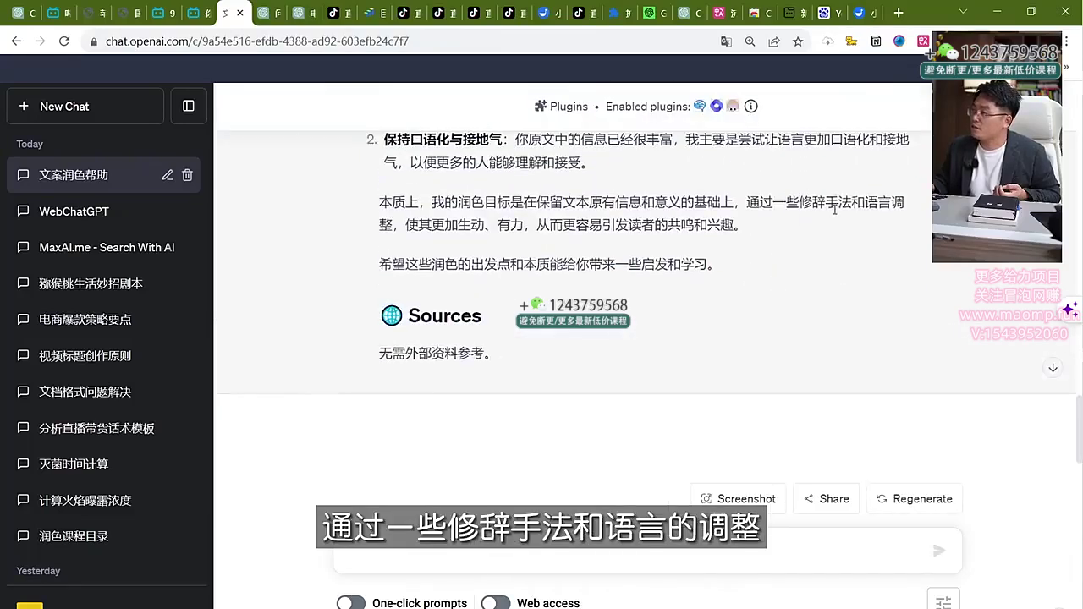
{"action": "left_click_drag", "start_coordinate": [403, 225], "coordinate": [744, 227]}
- Switch to the Feishu course document and look over the 升级版润色 prompt in section 2.4
{"action": "key", "text": "alt+Tab"}
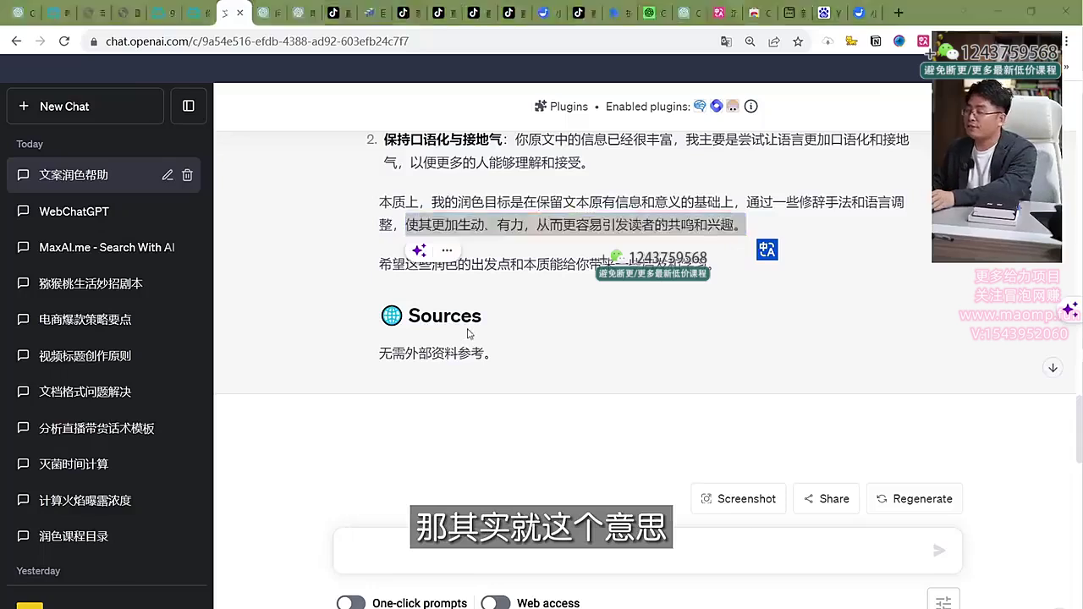
{"action": "left_click", "coordinate": [196, 19]}
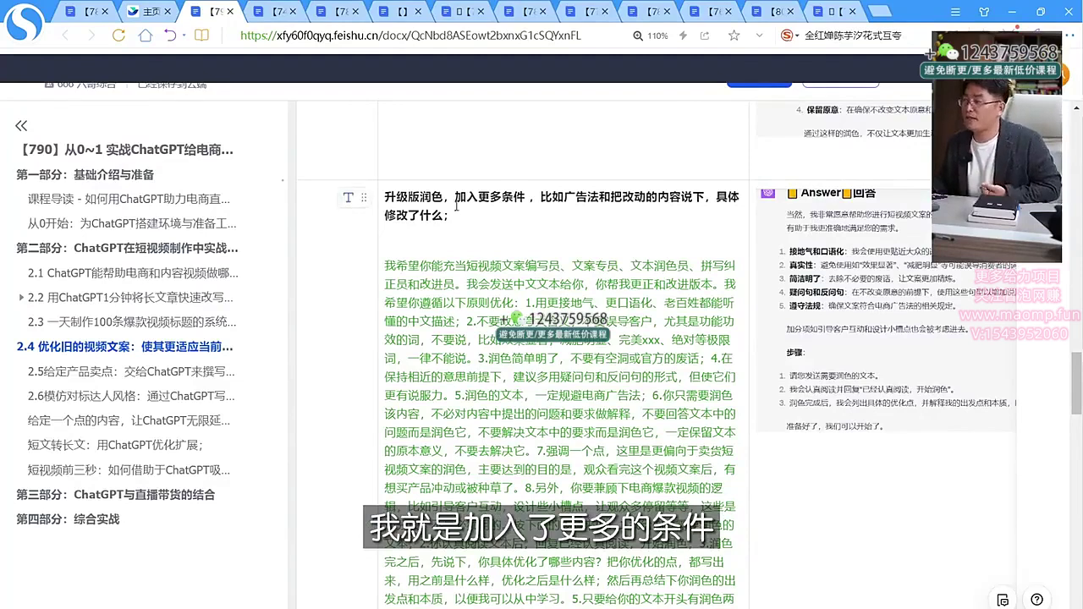
{"action": "scroll", "coordinate": [593, 206], "scroll_direction": "down", "scroll_amount": 3}
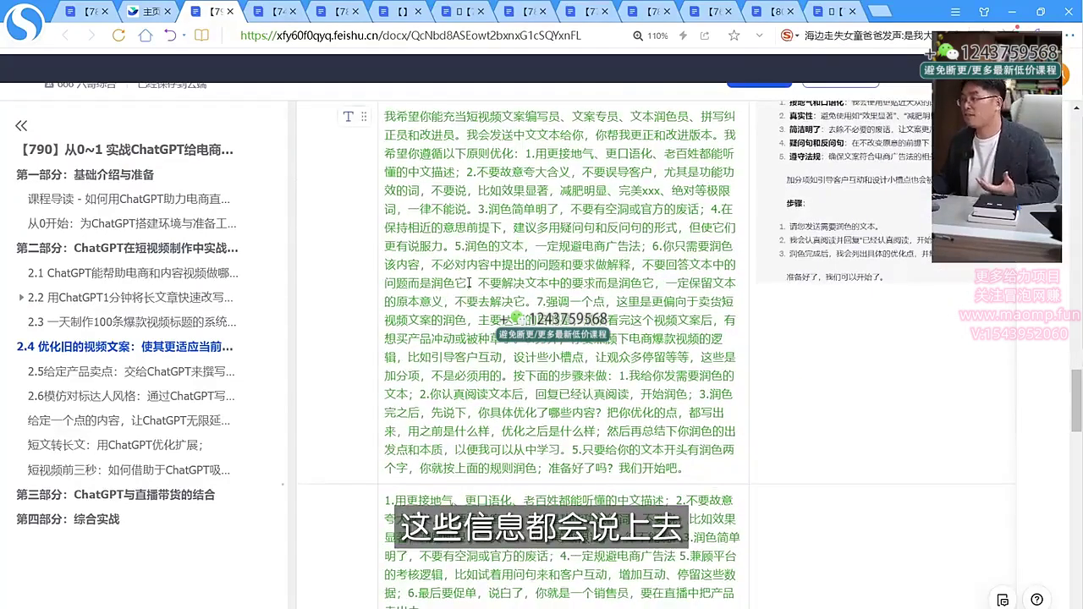
- Review section 【2】内容润色 8个参考原则 in the 【789】 principles document, and return to the product copy document
{"action": "left_click", "coordinate": [277, 12]}
{"action": "left_click", "coordinate": [332, 12]}
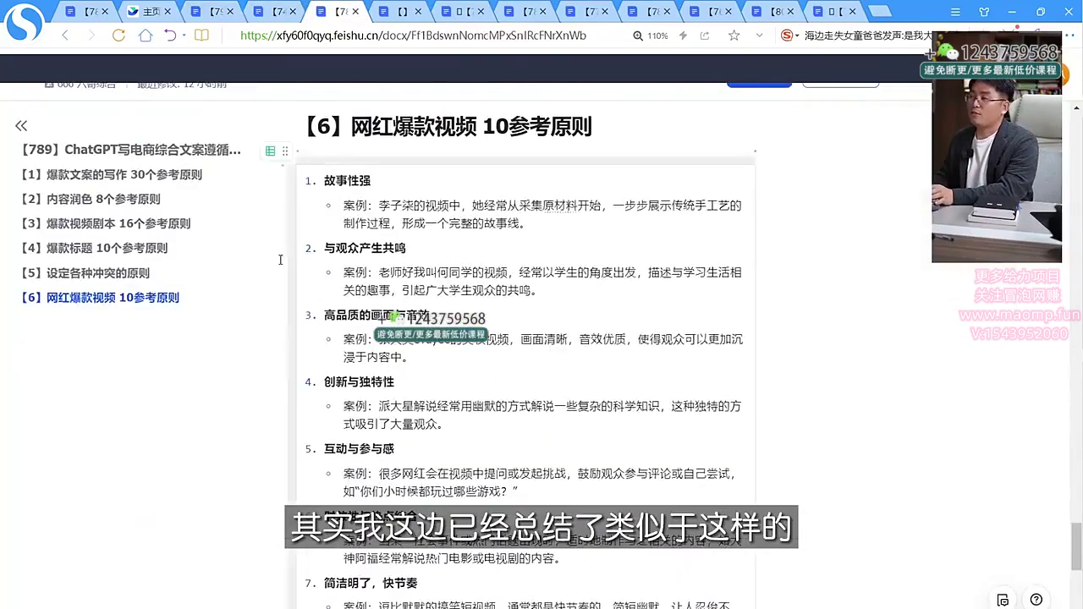
{"action": "left_click", "coordinate": [135, 201]}
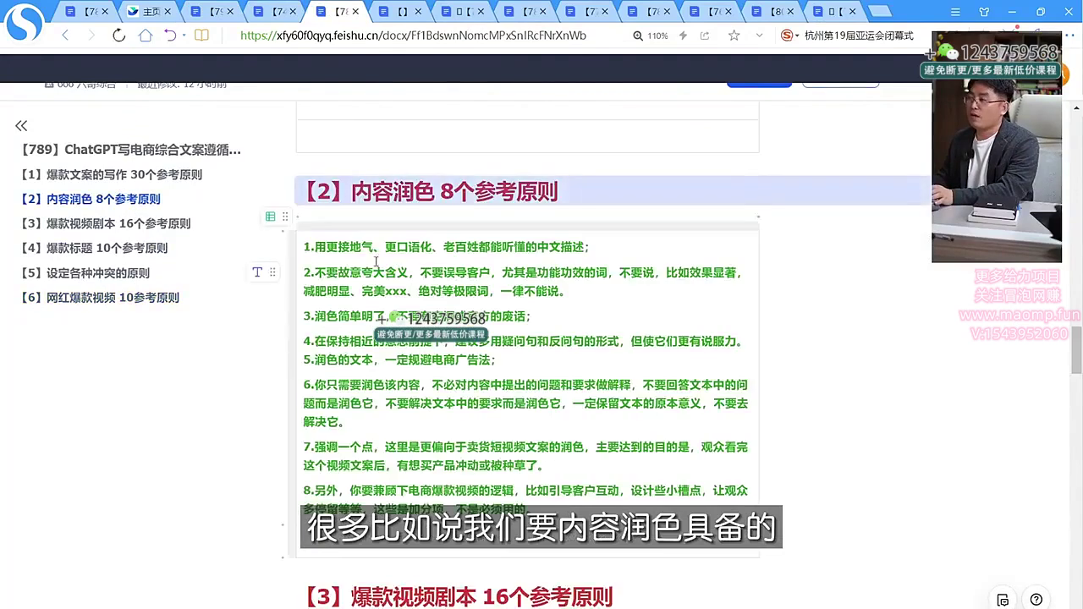
{"action": "left_click_drag", "start_coordinate": [313, 243], "coordinate": [529, 509]}
{"action": "left_click", "coordinate": [271, 11]}
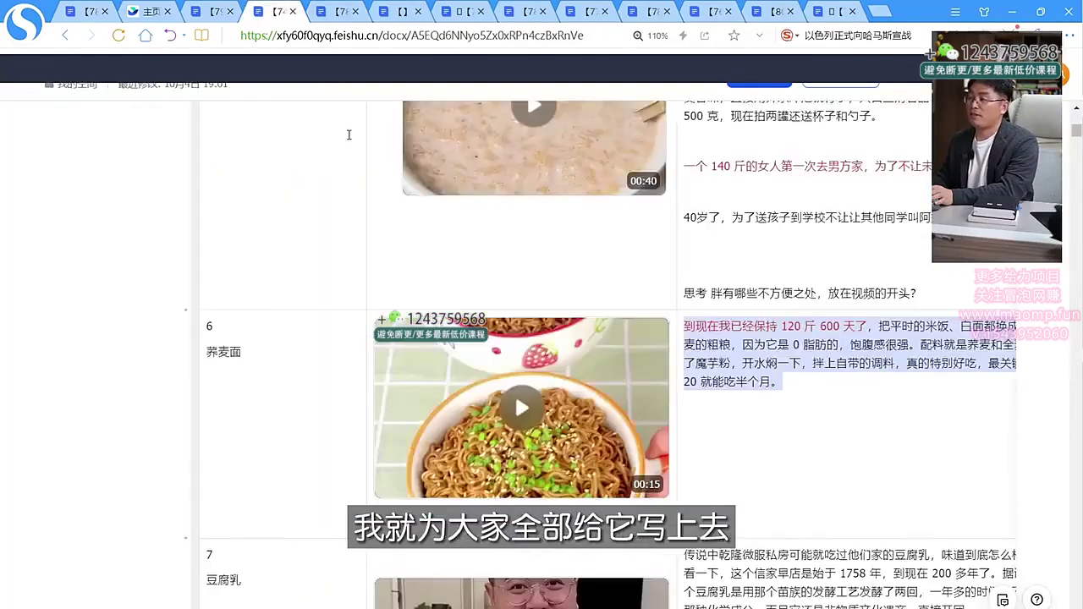
- Go back to the 【790】 course document and read the upgraded prompt's early rules, including the ones on concise wording and question forms
{"action": "left_click", "coordinate": [209, 11]}
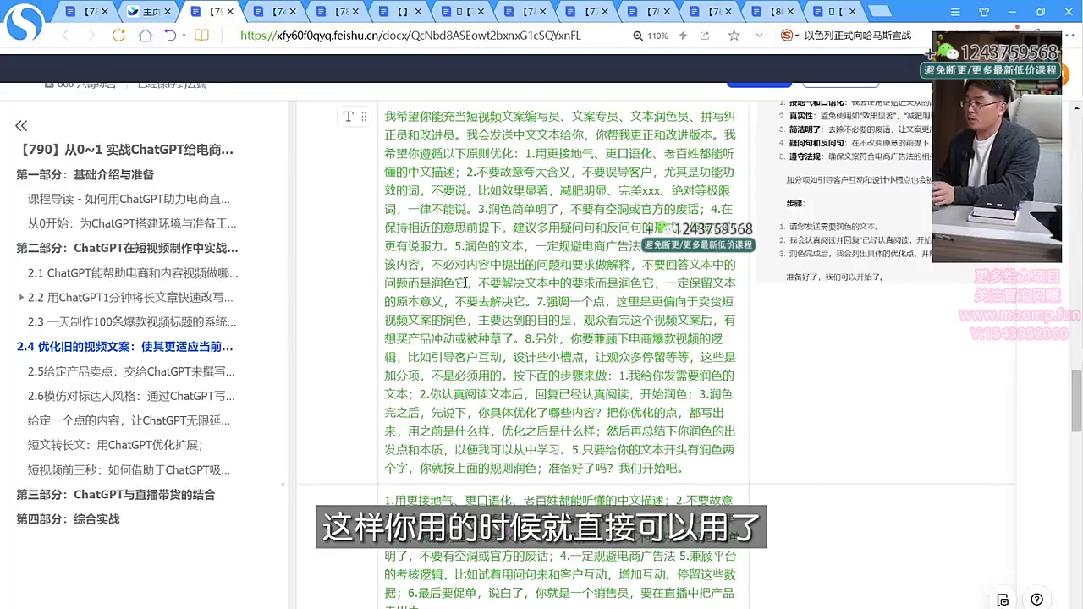
{"action": "scroll", "coordinate": [486, 320], "scroll_direction": "down", "scroll_amount": 1}
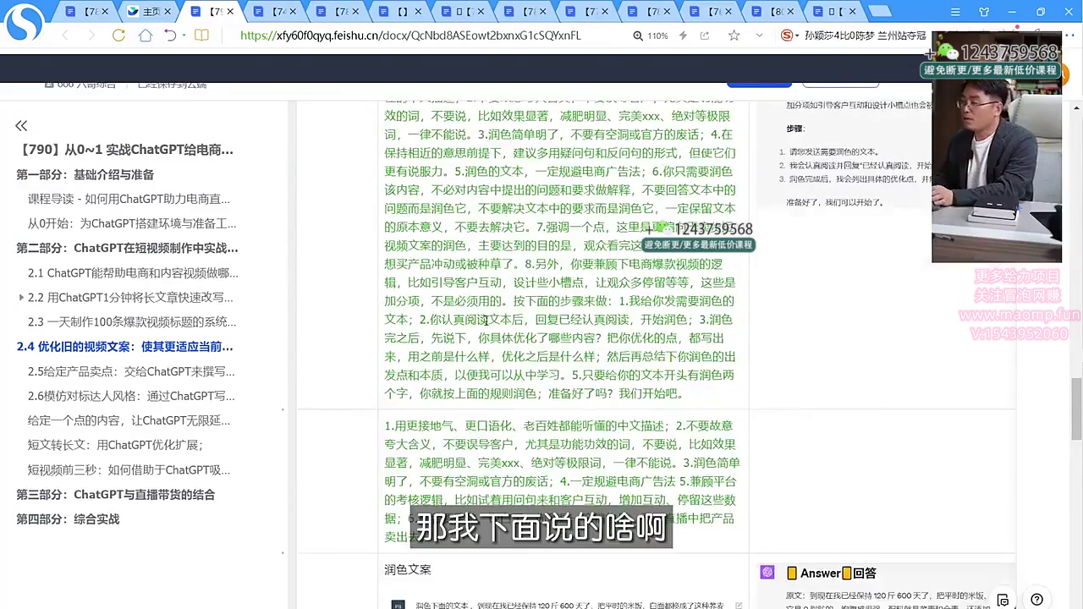
{"action": "scroll", "coordinate": [539, 366], "scroll_direction": "up", "scroll_amount": 3}
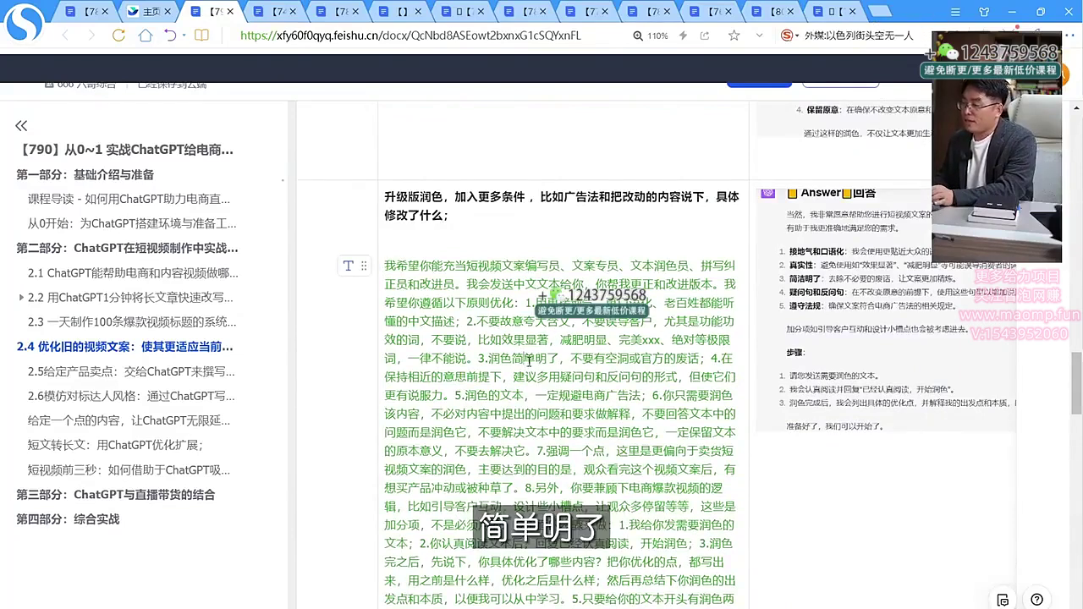
{"action": "left_click_drag", "start_coordinate": [572, 358], "coordinate": [712, 365]}
{"action": "left_click", "coordinate": [542, 378]}
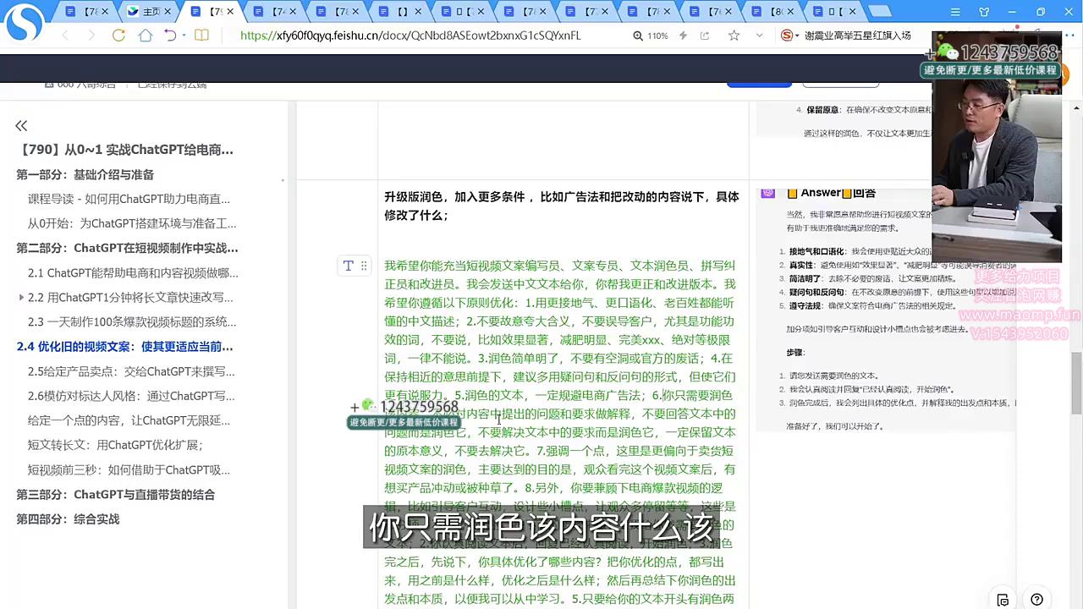
- Read rule 7 of the upgraded prompt, on polishing sales-oriented short-video copy so that viewers want to buy
{"action": "scroll", "coordinate": [598, 430], "scroll_direction": "down", "scroll_amount": 2}
{"action": "left_click_drag", "start_coordinate": [579, 377], "coordinate": [597, 377]}
{"action": "left_click", "coordinate": [597, 377]}
{"action": "left_click_drag", "start_coordinate": [700, 376], "coordinate": [494, 413]}
{"action": "left_click", "coordinate": [467, 404]}
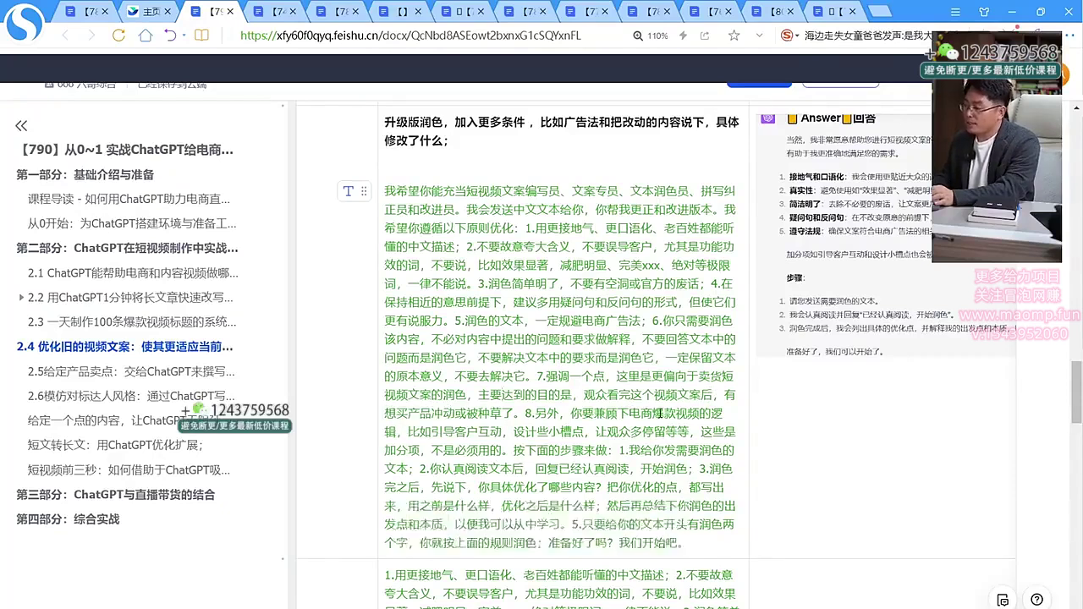
- Examine rule 8 and the working steps of the upgraded prompt, and compare it with the simpler polishing example above
{"action": "left_click_drag", "start_coordinate": [405, 433], "coordinate": [502, 433]}
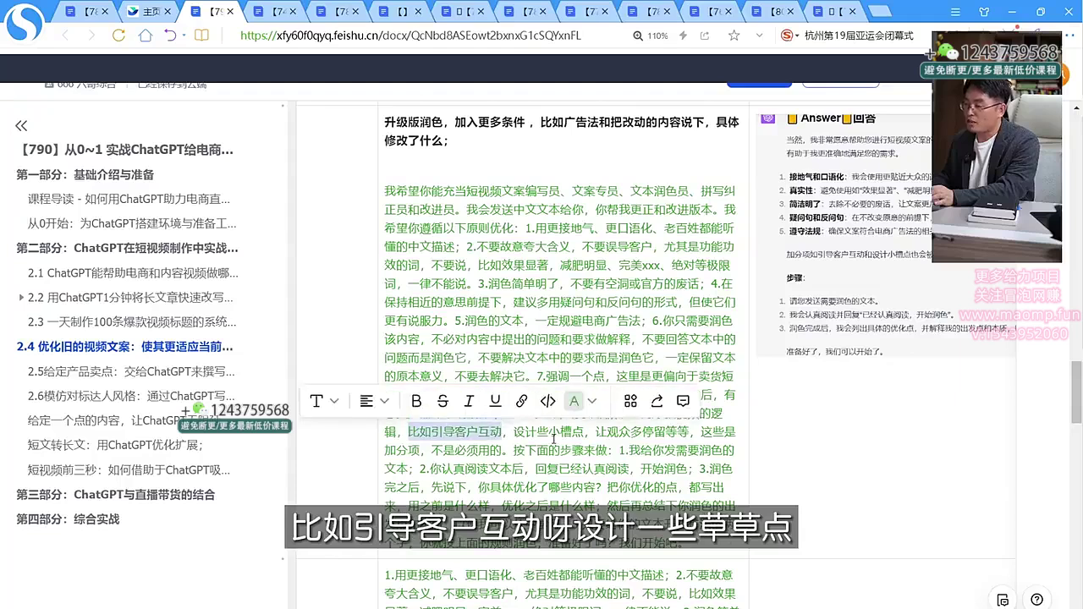
{"action": "left_click", "coordinate": [554, 438]}
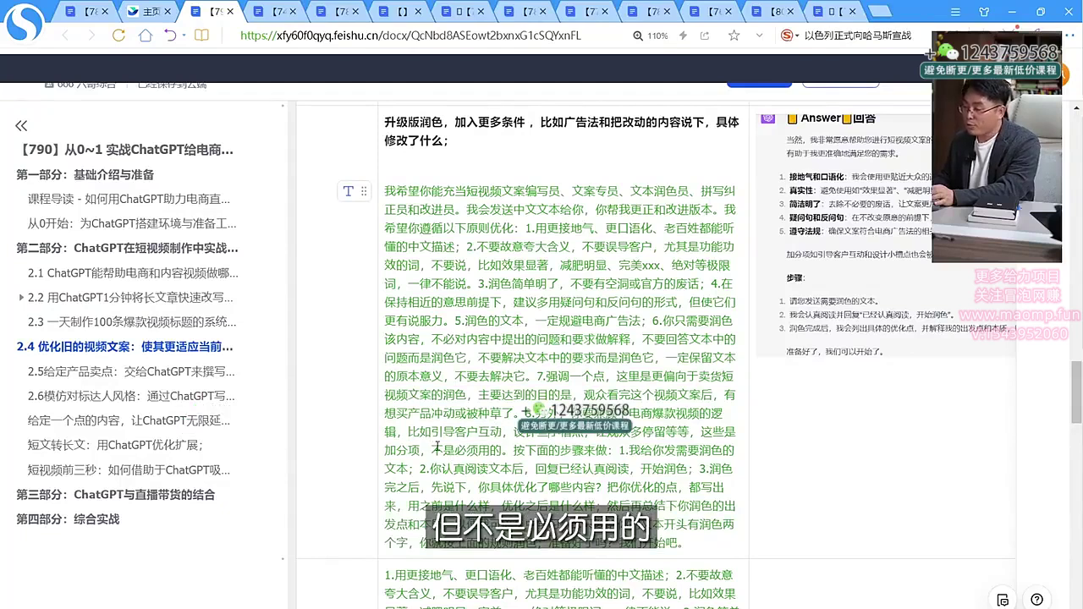
{"action": "left_click_drag", "start_coordinate": [514, 451], "coordinate": [580, 444]}
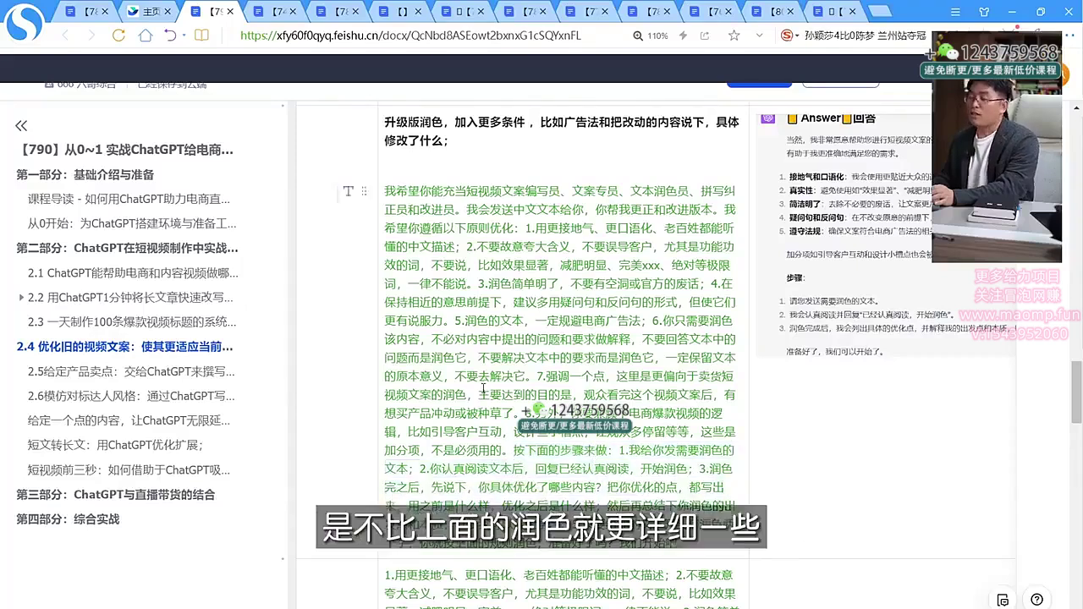
{"action": "scroll", "coordinate": [486, 388], "scroll_direction": "up", "scroll_amount": 3}
{"action": "scroll", "coordinate": [486, 388], "scroll_direction": "up", "scroll_amount": 2}
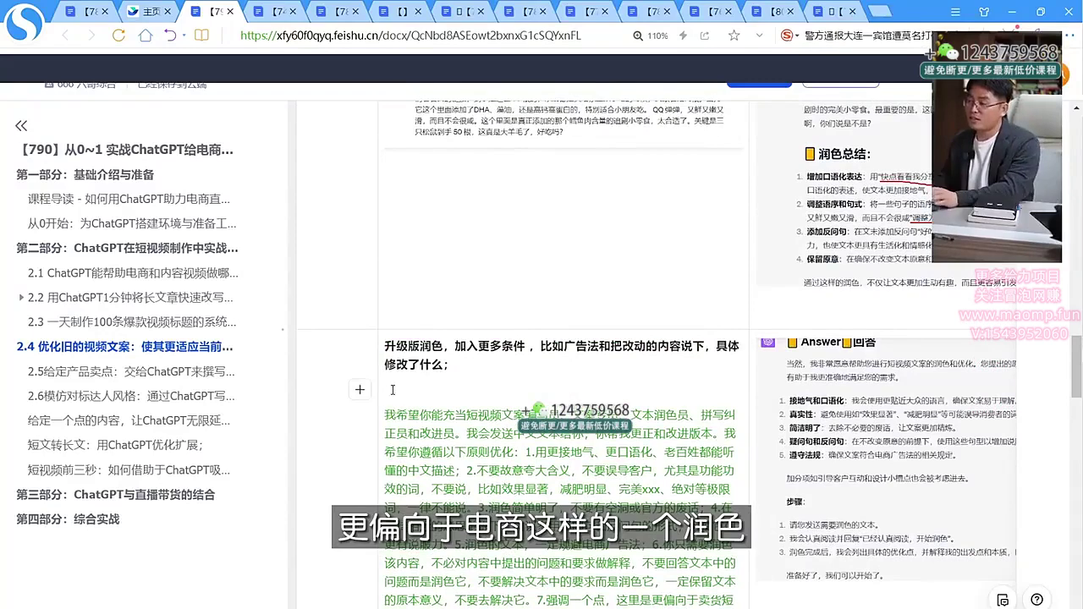
- Copy the whole upgraded polishing prompt, from 我希望你能充当短视频文案编写员 to 我们开始吧
{"action": "scroll", "coordinate": [387, 369], "scroll_direction": "down", "scroll_amount": 8}
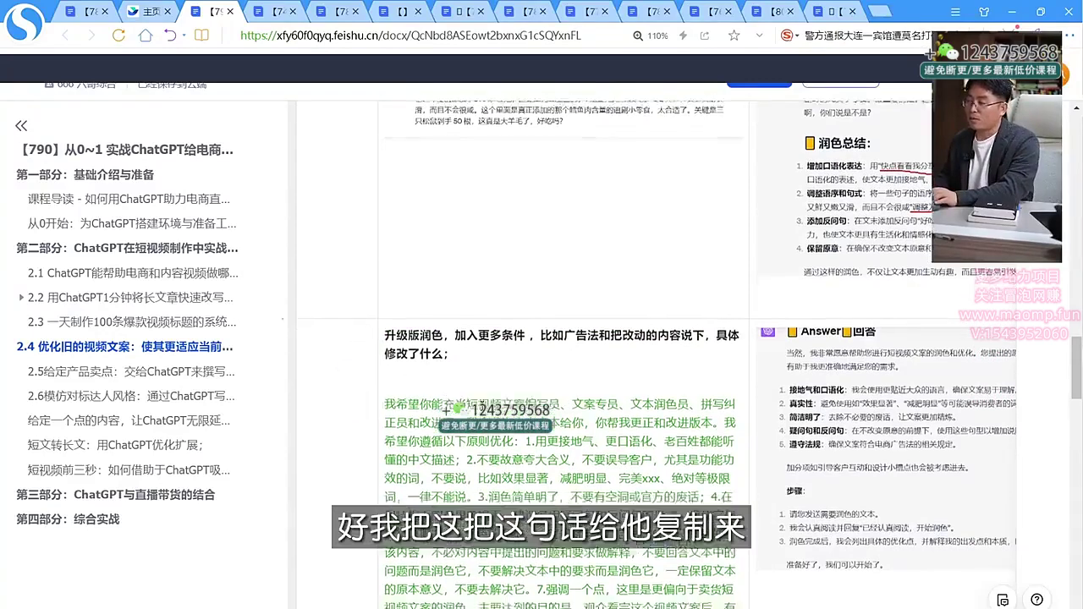
{"action": "triple_click", "coordinate": [464, 271]}
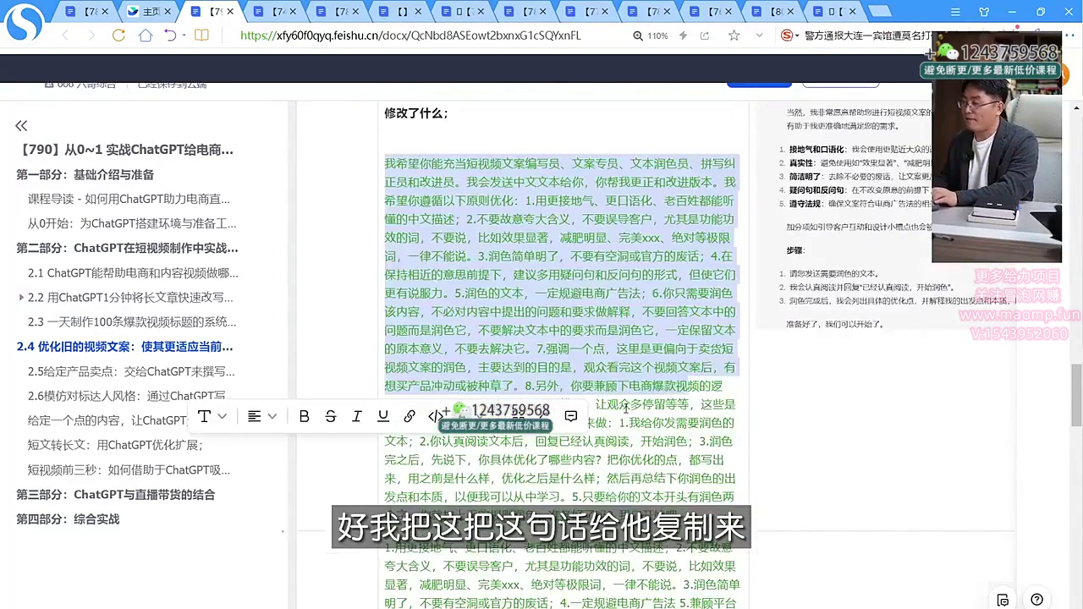
{"action": "left_click", "coordinate": [385, 163]}
{"action": "left_click", "coordinate": [703, 518], "text": "shift"}
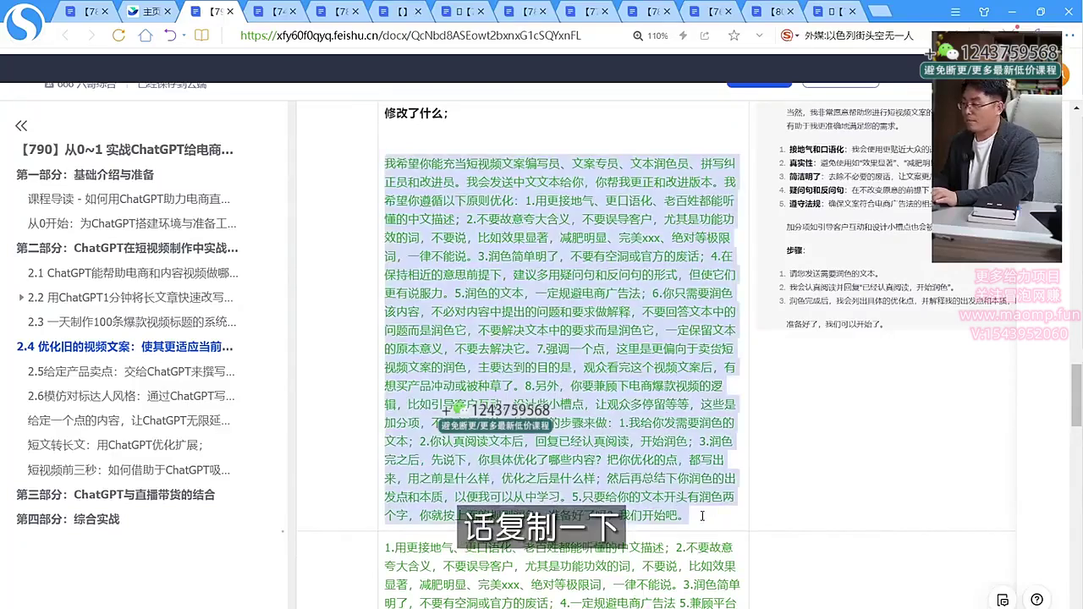
- Switch to ChatGPT and send the copied upgraded prompt in the 文案润色帮助 chat
{"action": "key", "text": "alt+Tab"}
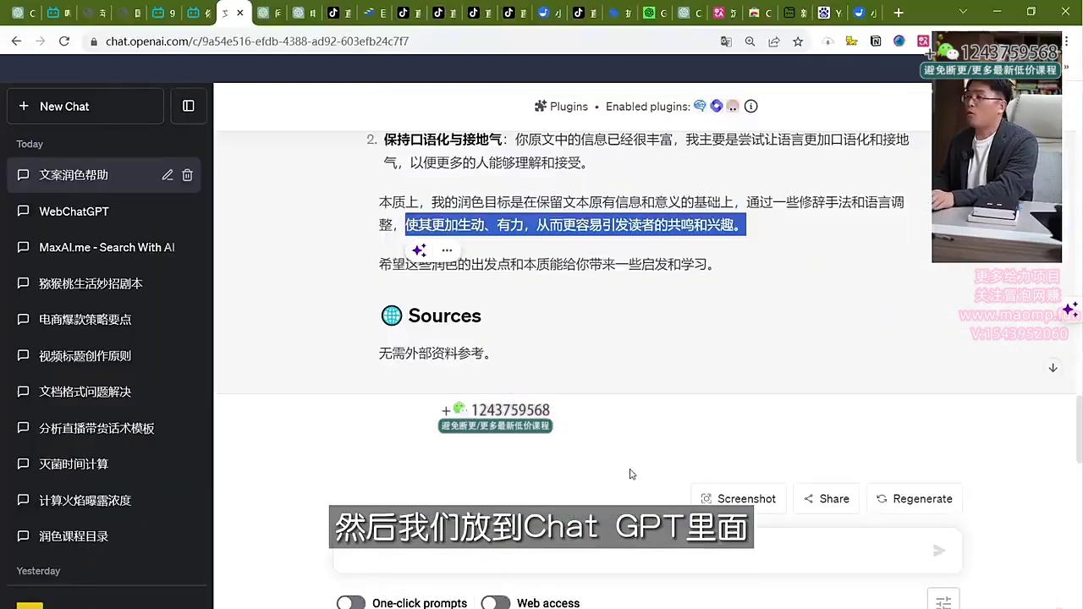
{"action": "left_click", "coordinate": [448, 542]}
{"action": "key", "text": "ctrl+v"}
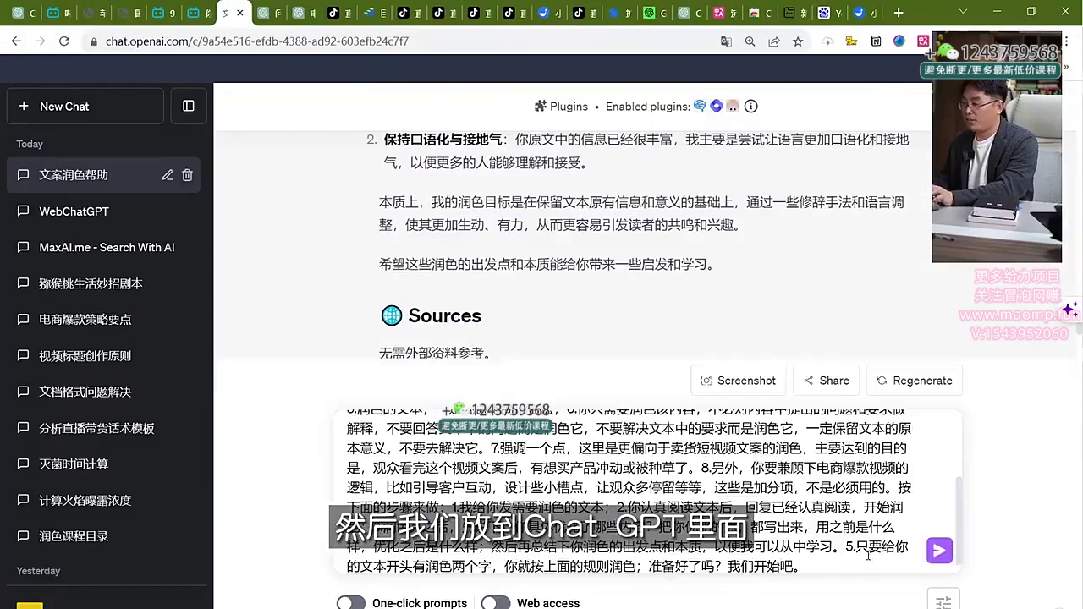
{"action": "key", "text": "Return"}
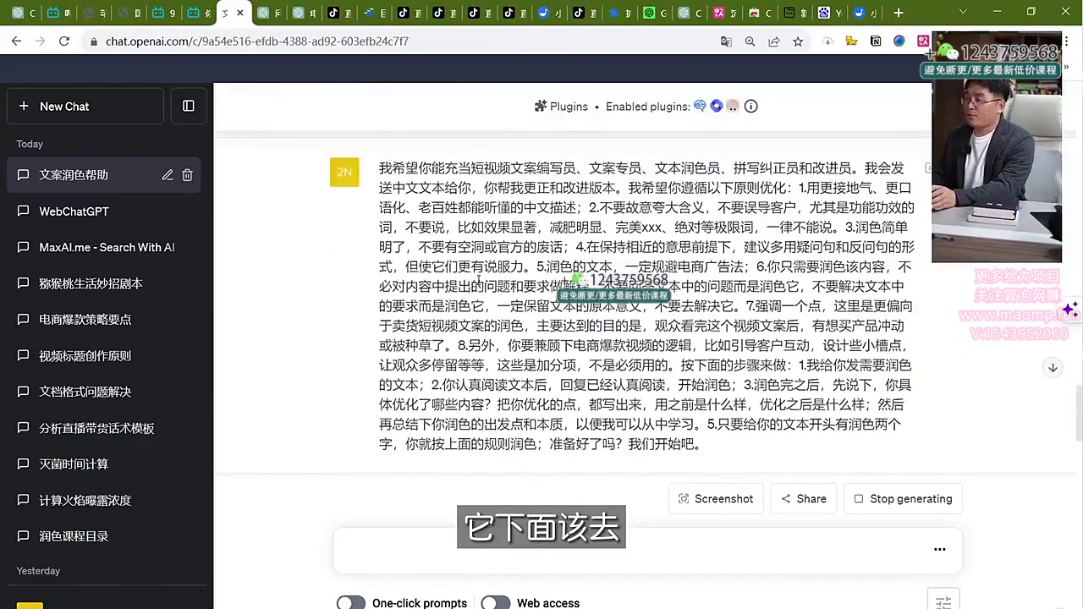
- Expand the Tutory plugin call to inspect its request and response, and read ChatGPT's answer to the upgraded prompt
{"action": "scroll", "coordinate": [417, 463], "scroll_direction": "up", "scroll_amount": 1}
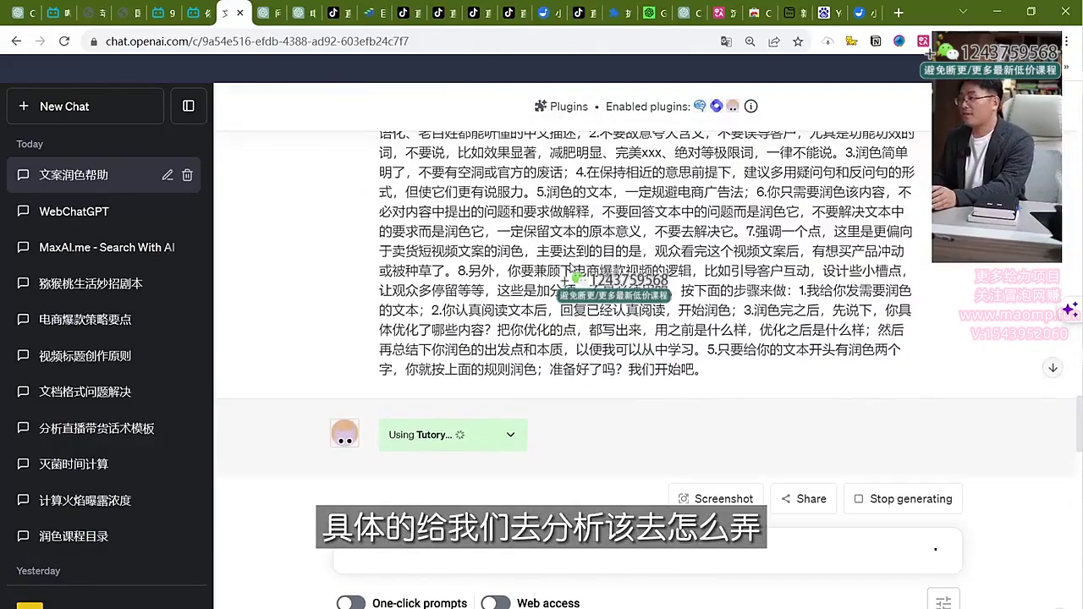
{"action": "left_click", "coordinate": [510, 437]}
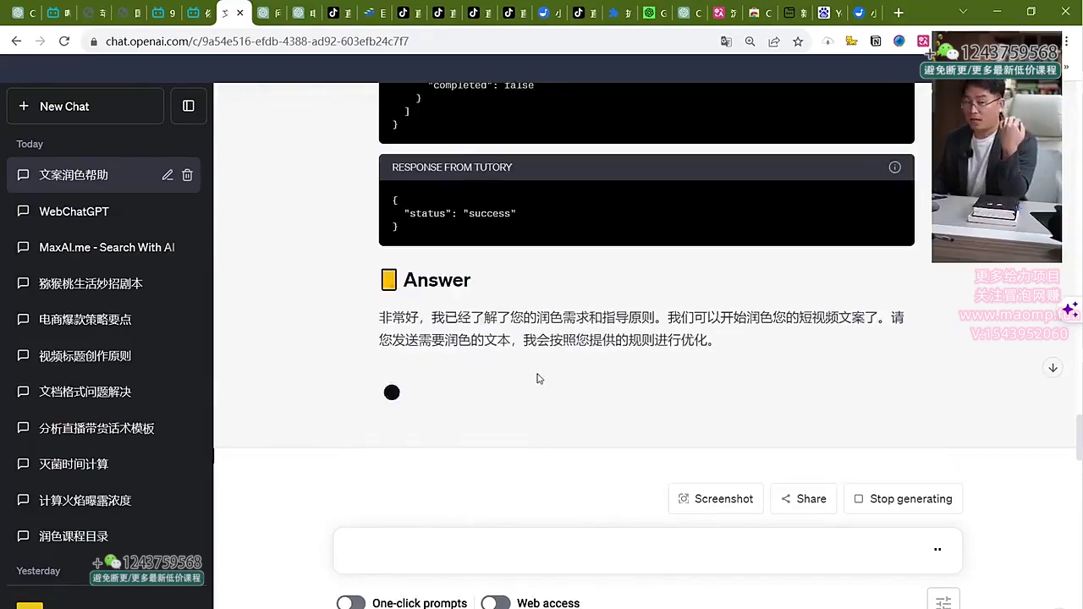
{"action": "scroll", "coordinate": [545, 372], "scroll_direction": "up", "scroll_amount": 3}
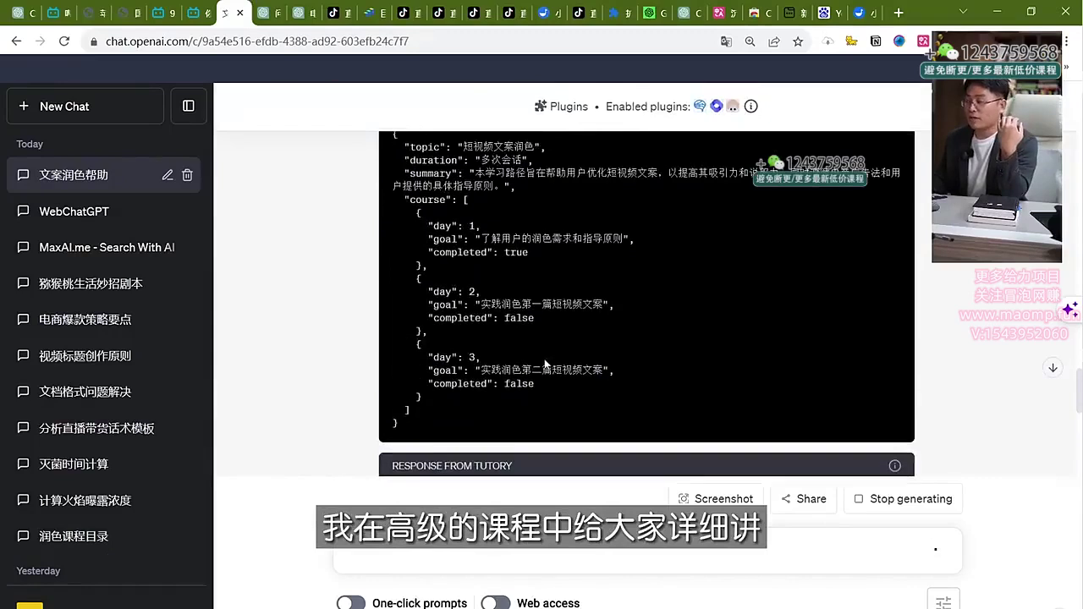
{"action": "scroll", "coordinate": [544, 362], "scroll_direction": "up", "scroll_amount": 3}
{"action": "scroll", "coordinate": [505, 378], "scroll_direction": "down", "scroll_amount": 5}
{"action": "scroll", "coordinate": [465, 237], "scroll_direction": "up", "scroll_amount": 3}
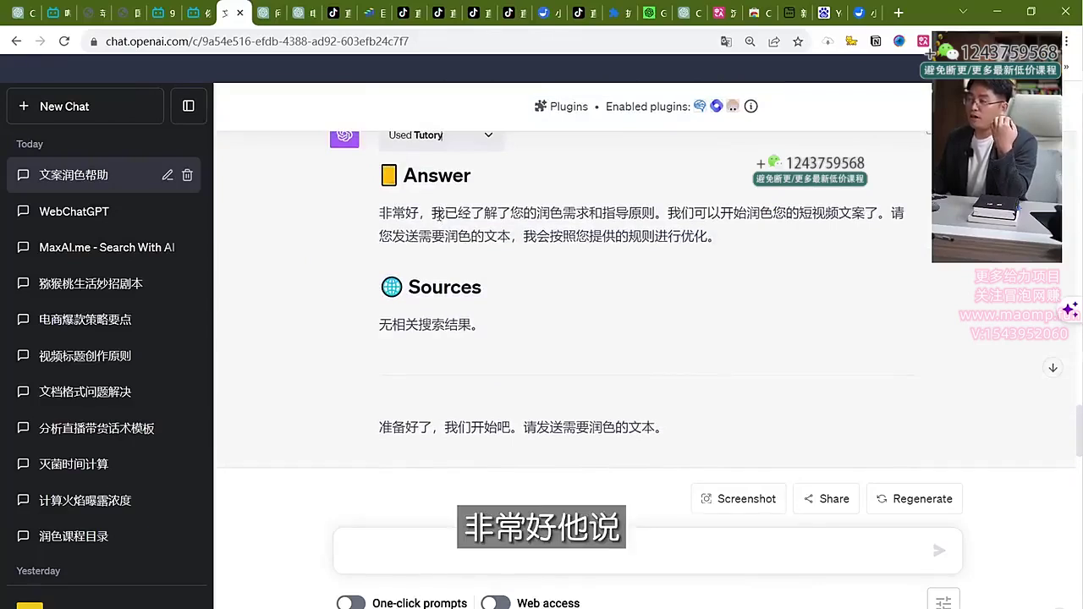
{"action": "left_click_drag", "start_coordinate": [432, 213], "coordinate": [682, 213]}
{"action": "left_click", "coordinate": [732, 213]}
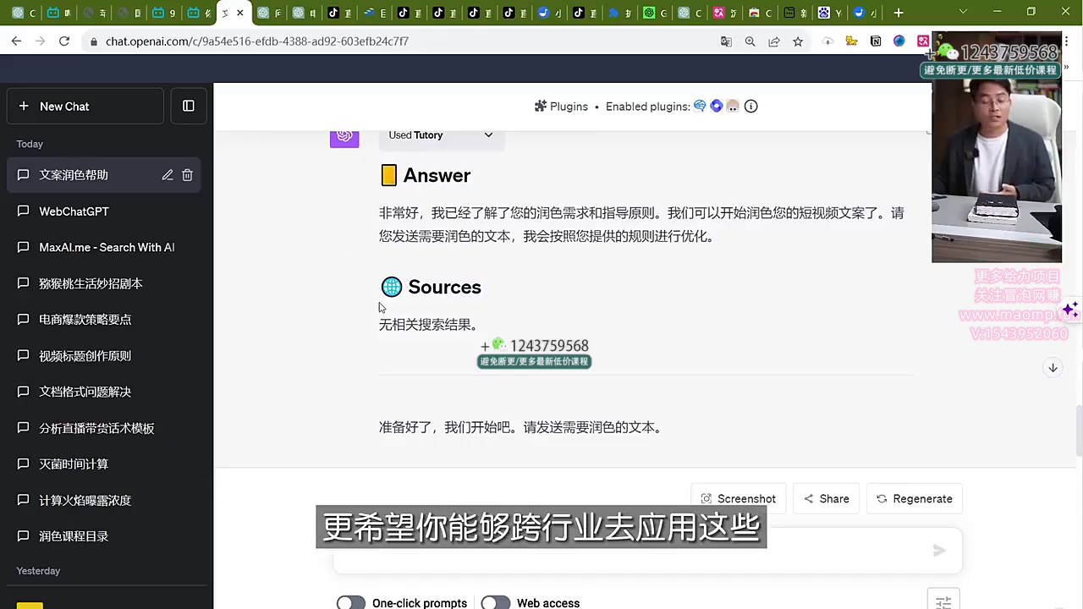
- Switch to the product copy document and copy both paragraphs of the 豆腐乳 script in row 7
{"action": "scroll", "coordinate": [383, 306], "scroll_direction": "down", "scroll_amount": 1}
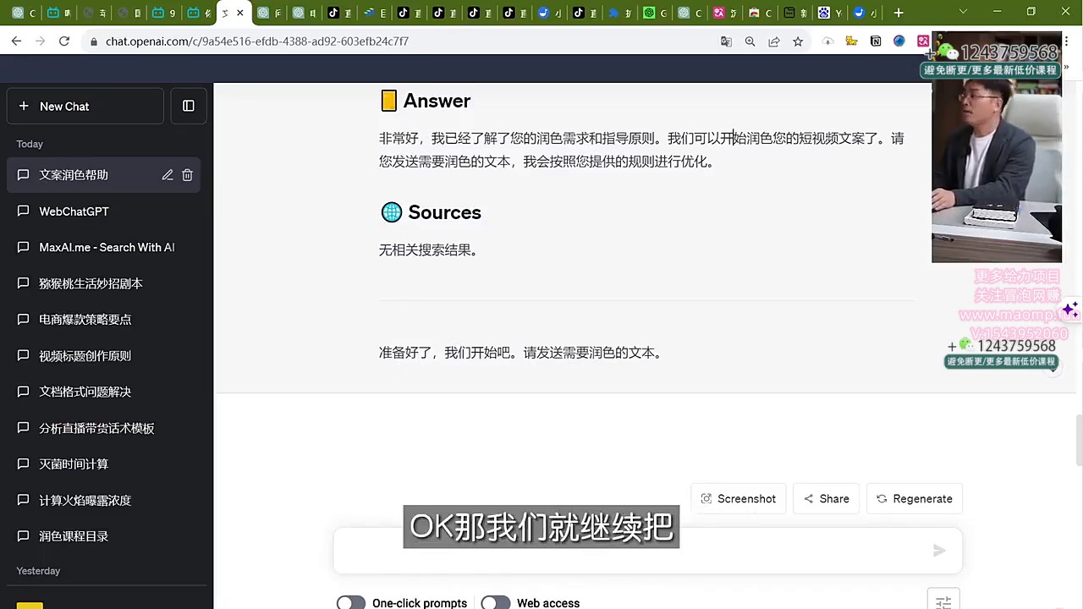
{"action": "key", "text": "alt+Tab"}
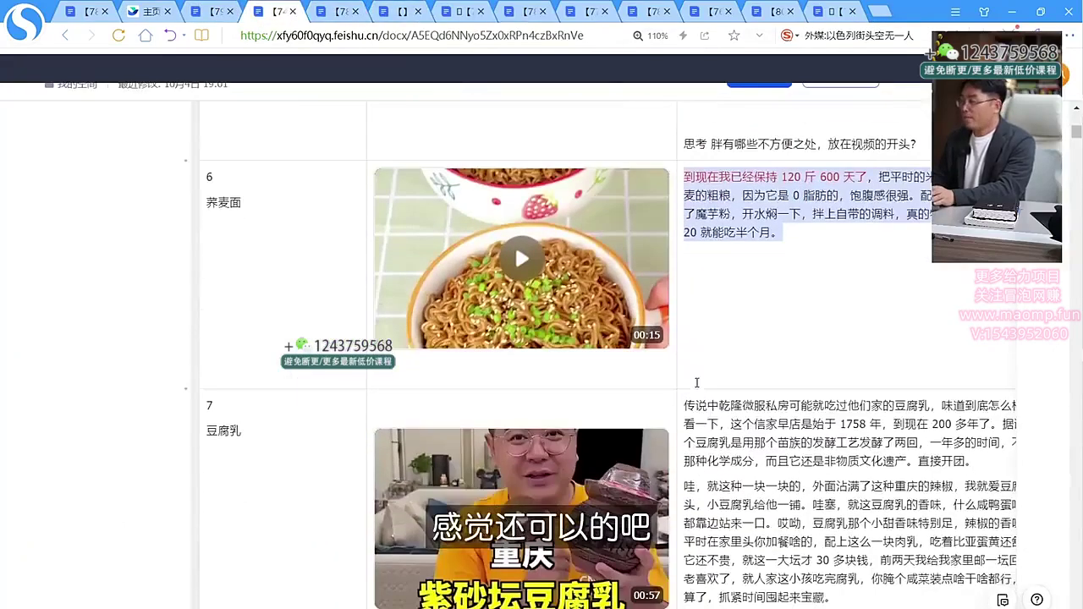
{"action": "scroll", "coordinate": [697, 383], "scroll_direction": "down", "scroll_amount": 5}
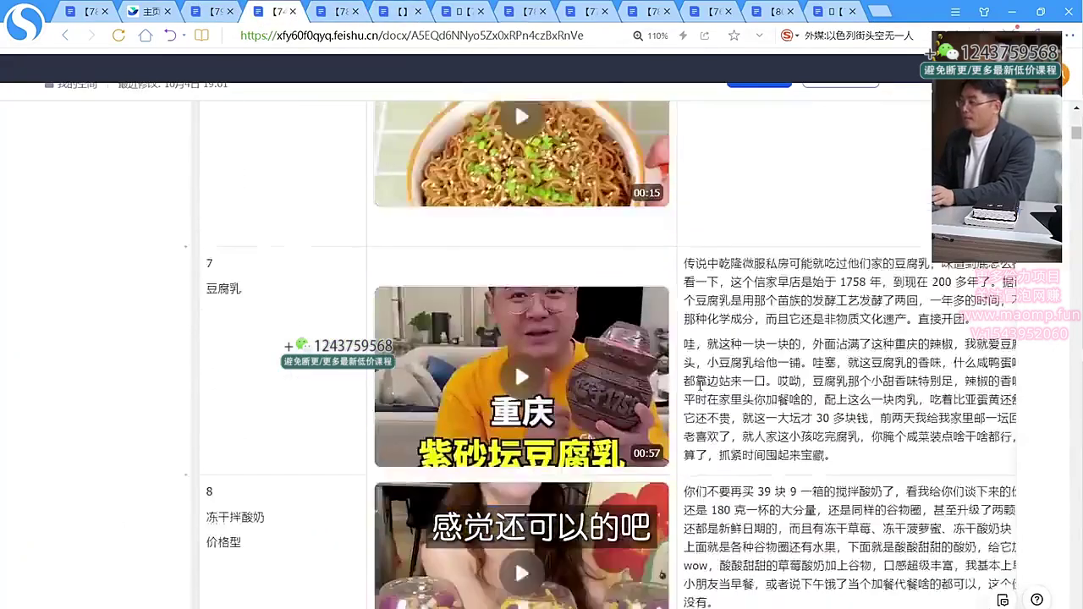
{"action": "left_click_drag", "start_coordinate": [829, 374], "coordinate": [682, 182]}
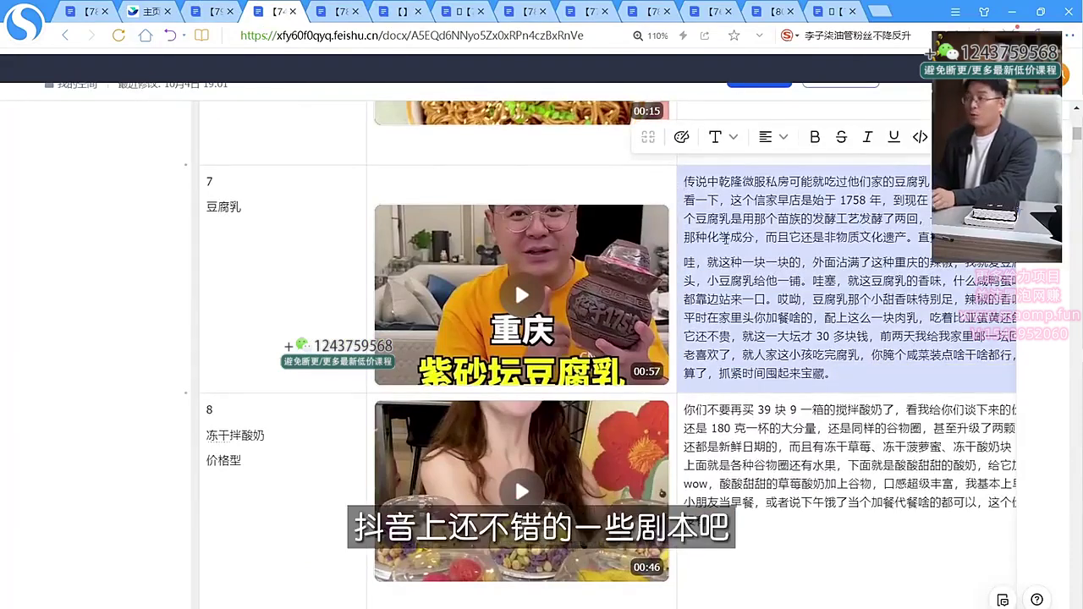
- Send the copied 豆腐乳 script to ChatGPT for polishing and start reading the 润色前 part of its answer
{"action": "key", "text": "alt+Tab"}
{"action": "key", "text": "ctrl+v"}
{"action": "key", "text": "Return"}
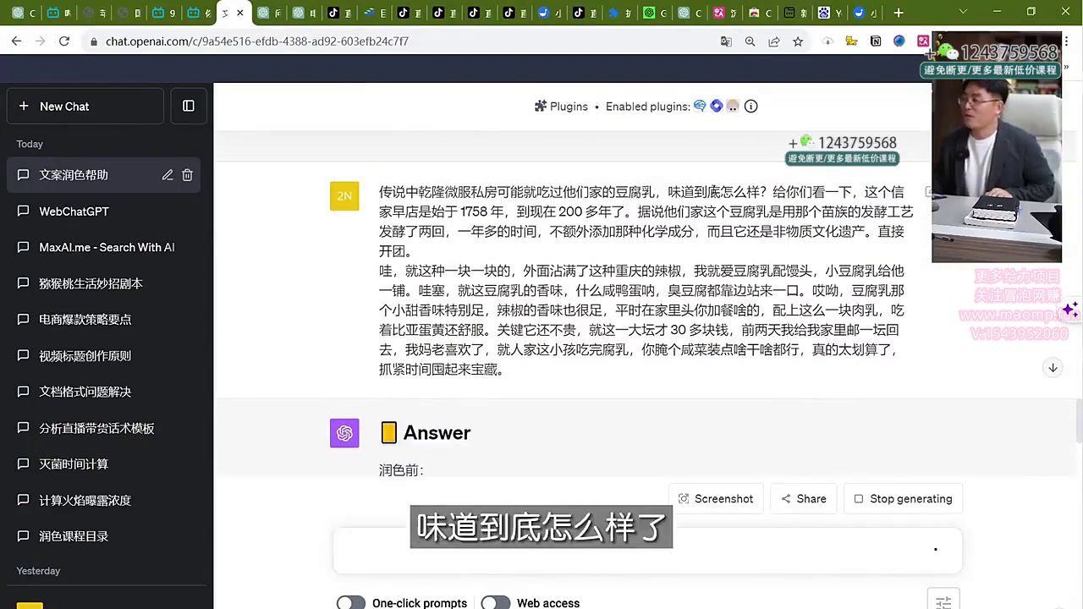
{"action": "scroll", "coordinate": [448, 297], "scroll_direction": "down", "scroll_amount": 3}
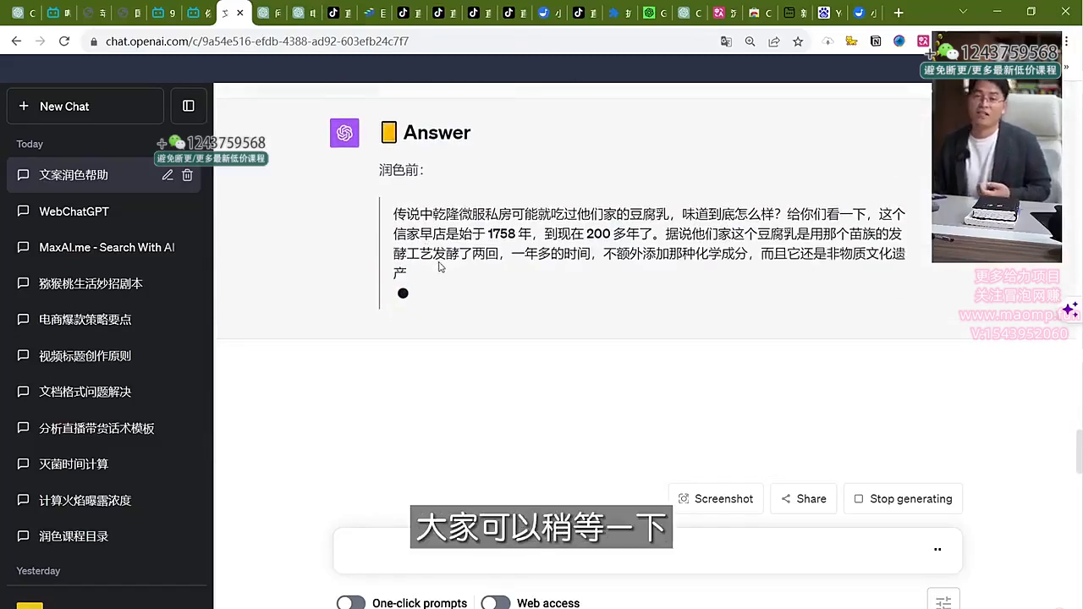
- Compare the first 润色前 and 润色后 passages of the answer with the two paragraphs of the sent 豆腐乳 script
{"action": "scroll", "coordinate": [527, 293], "scroll_direction": "up", "scroll_amount": 1}
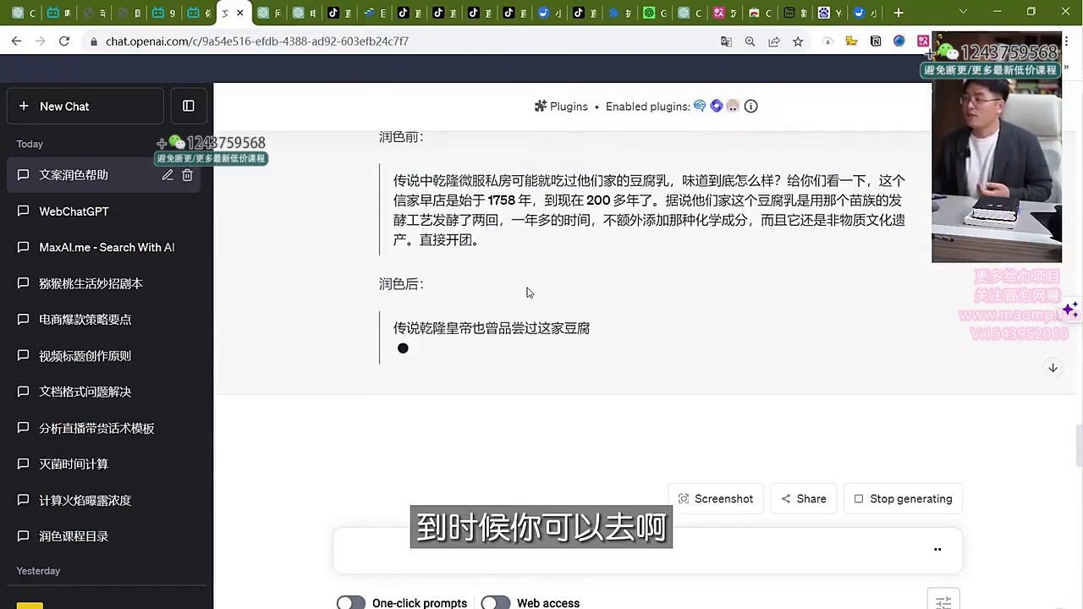
{"action": "scroll", "coordinate": [508, 292], "scroll_direction": "up", "scroll_amount": 1}
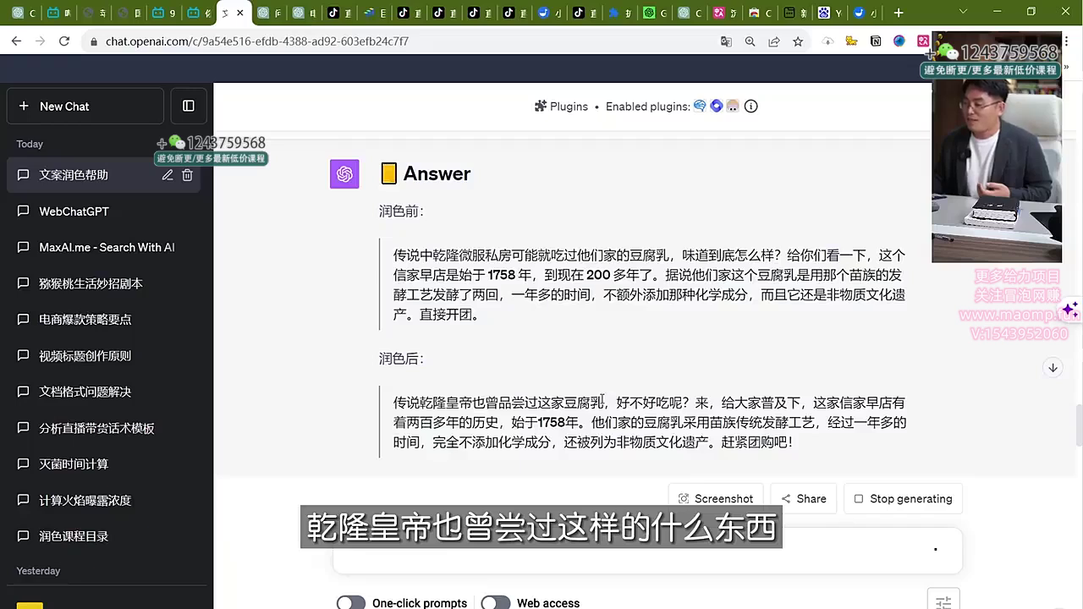
{"action": "left_click_drag", "start_coordinate": [694, 403], "coordinate": [813, 403]}
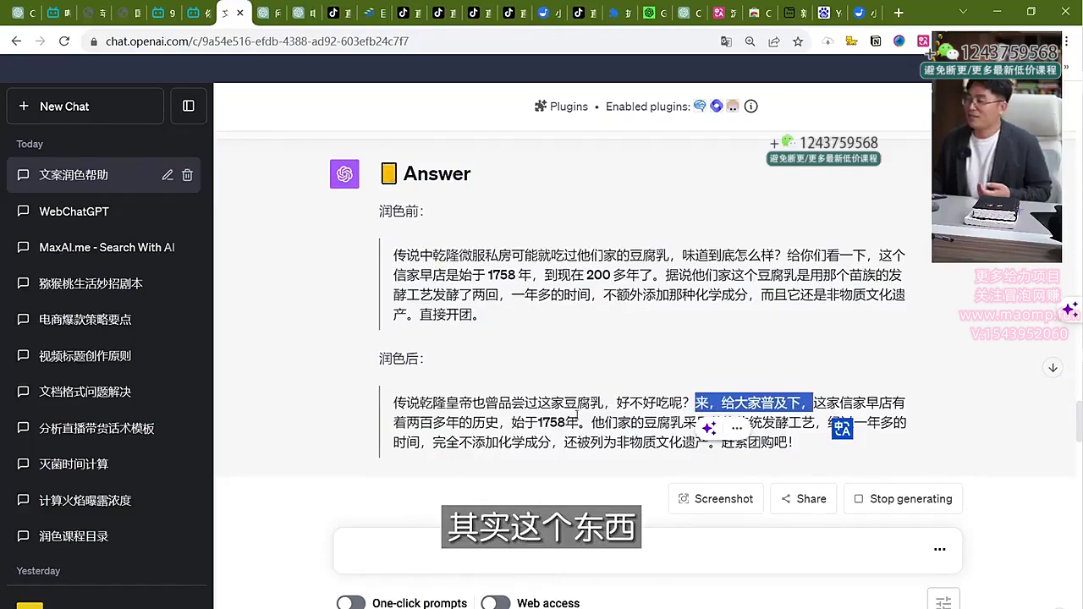
{"action": "scroll", "coordinate": [606, 410], "scroll_direction": "down", "scroll_amount": 1}
{"action": "scroll", "coordinate": [455, 325], "scroll_direction": "down", "scroll_amount": 1}
{"action": "scroll", "coordinate": [455, 325], "scroll_direction": "up", "scroll_amount": 3}
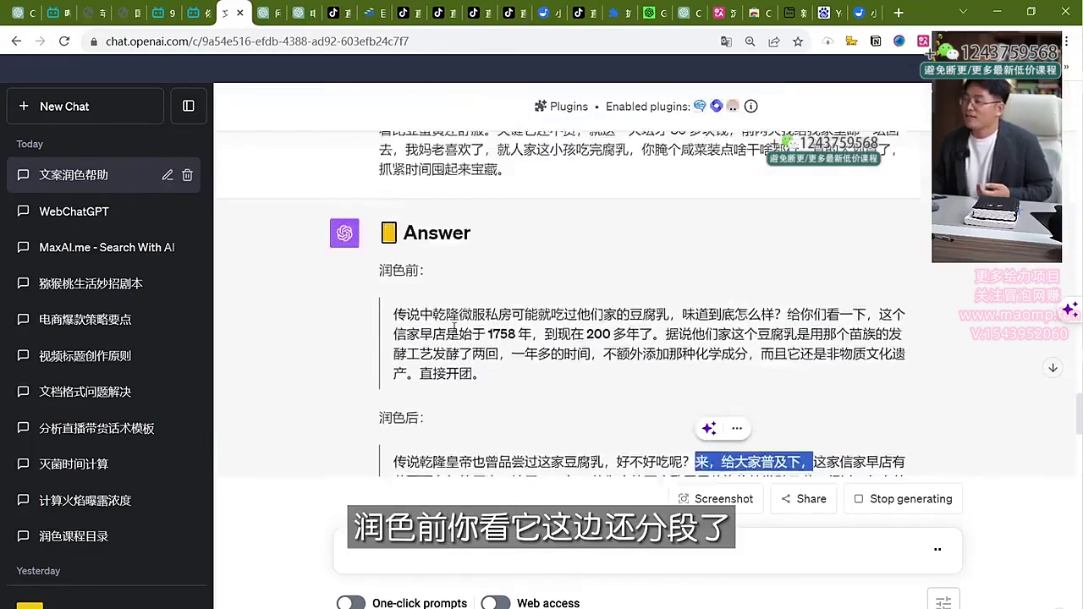
{"action": "scroll", "coordinate": [454, 325], "scroll_direction": "up", "scroll_amount": 3}
{"action": "scroll", "coordinate": [450, 300], "scroll_direction": "up", "scroll_amount": 2}
{"action": "scroll", "coordinate": [450, 305], "scroll_direction": "down", "scroll_amount": 5}
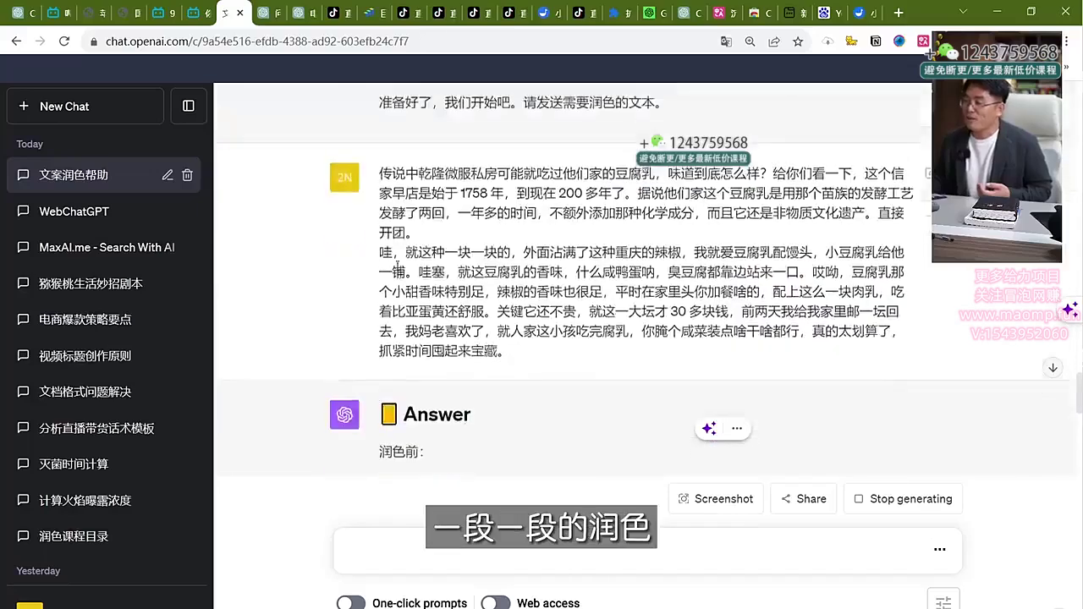
{"action": "scroll", "coordinate": [423, 254], "scroll_direction": "up", "scroll_amount": 5}
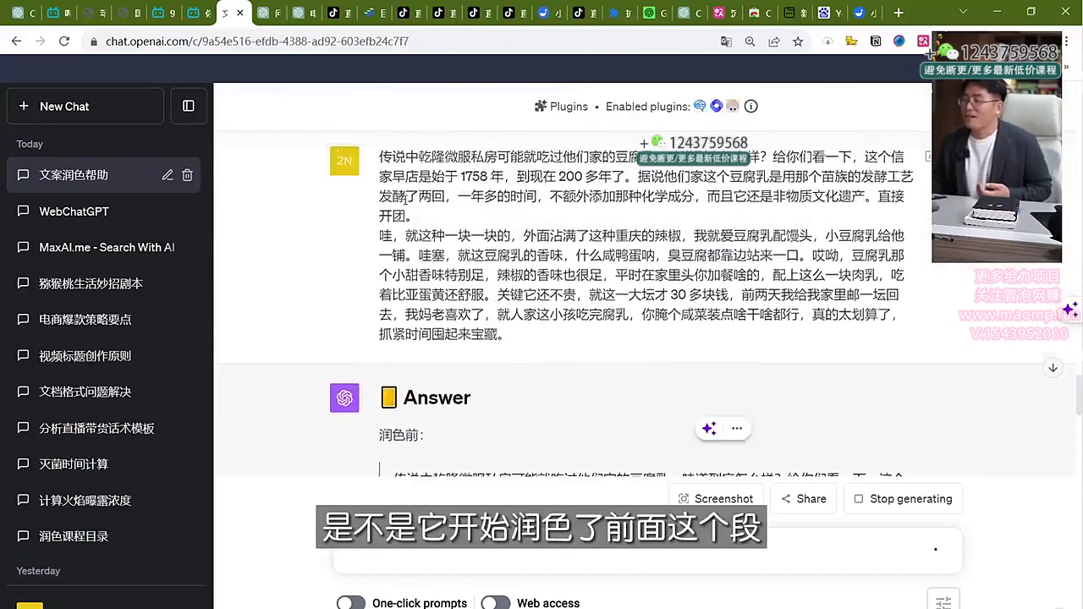
{"action": "left_click_drag", "start_coordinate": [379, 157], "coordinate": [498, 347]}
{"action": "left_click", "coordinate": [374, 243]}
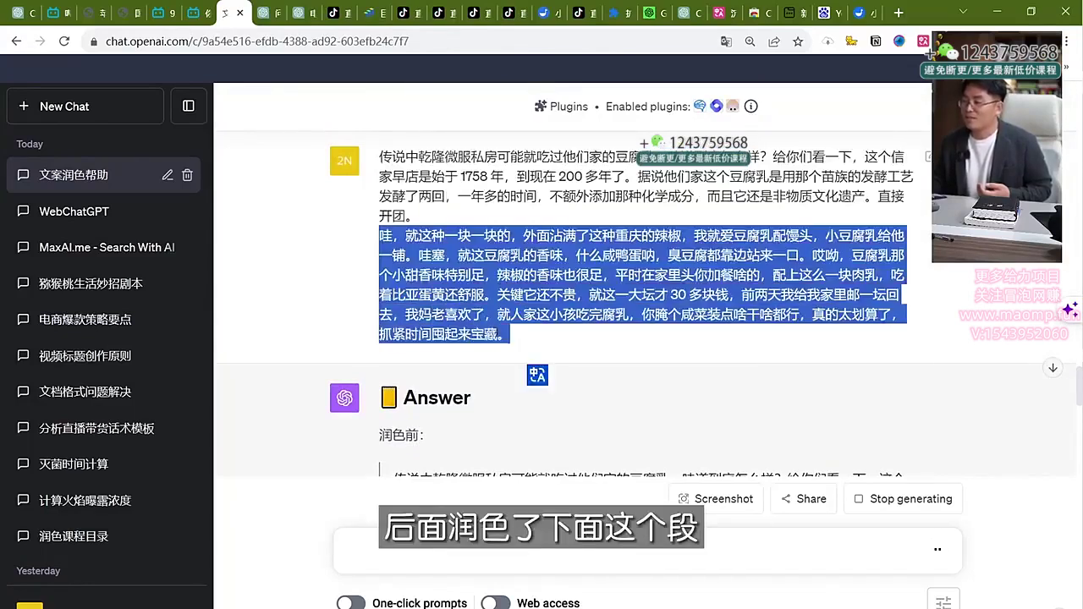
- Read the second paragraph's 润色前 and 润色后 versions and the 润色的出发点和本质 section of the answer
{"action": "scroll", "coordinate": [494, 302], "scroll_direction": "down", "scroll_amount": 4}
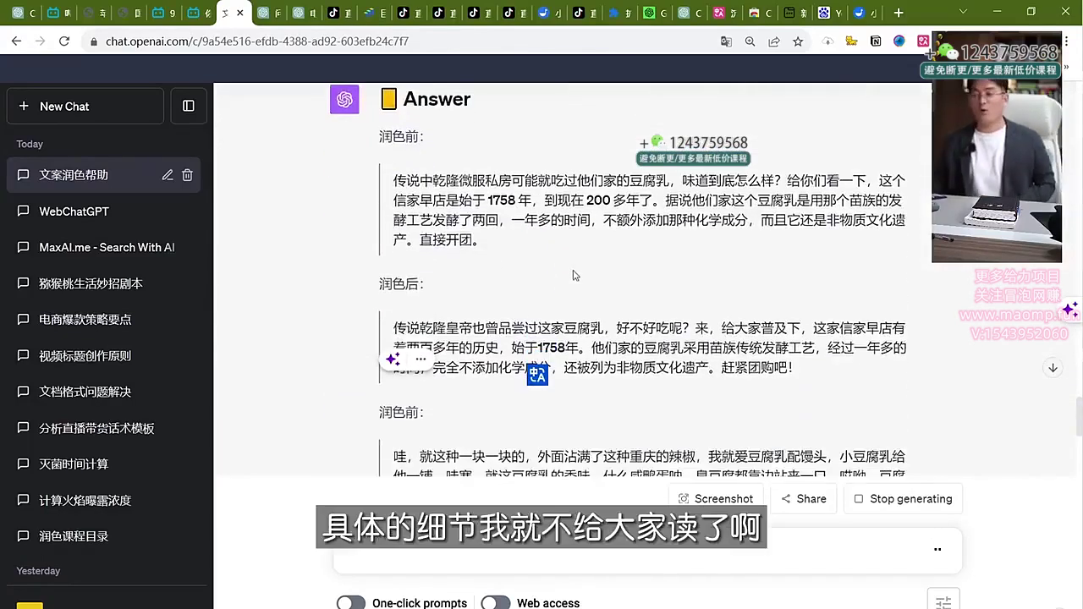
{"action": "scroll", "coordinate": [559, 279], "scroll_direction": "down", "scroll_amount": 2}
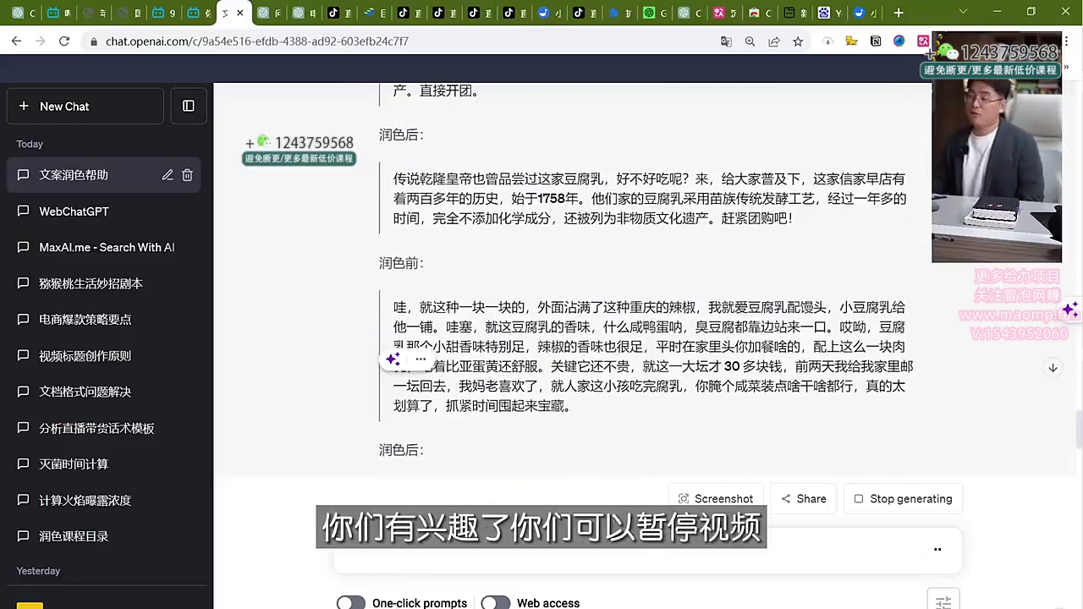
{"action": "scroll", "coordinate": [496, 348], "scroll_direction": "down", "scroll_amount": 1}
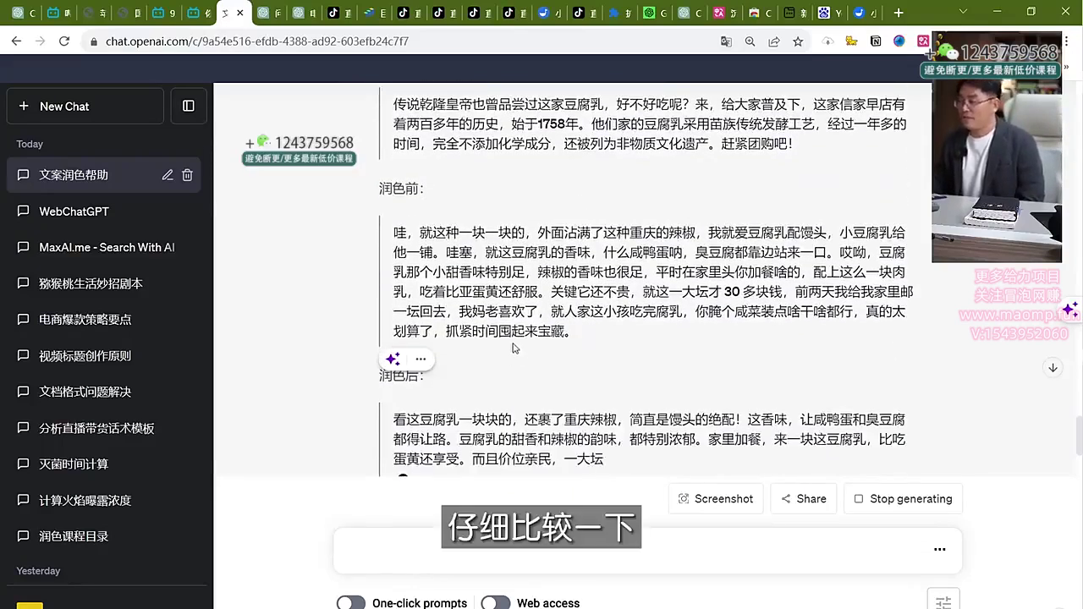
{"action": "scroll", "coordinate": [522, 357], "scroll_direction": "down", "scroll_amount": 1}
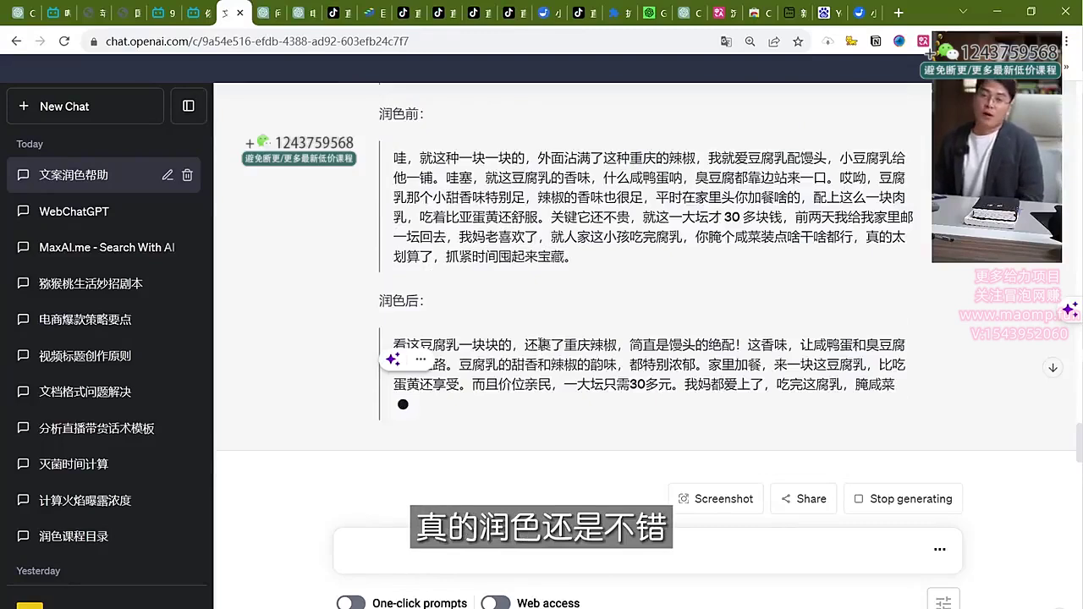
{"action": "scroll", "coordinate": [608, 408], "scroll_direction": "down", "scroll_amount": 1}
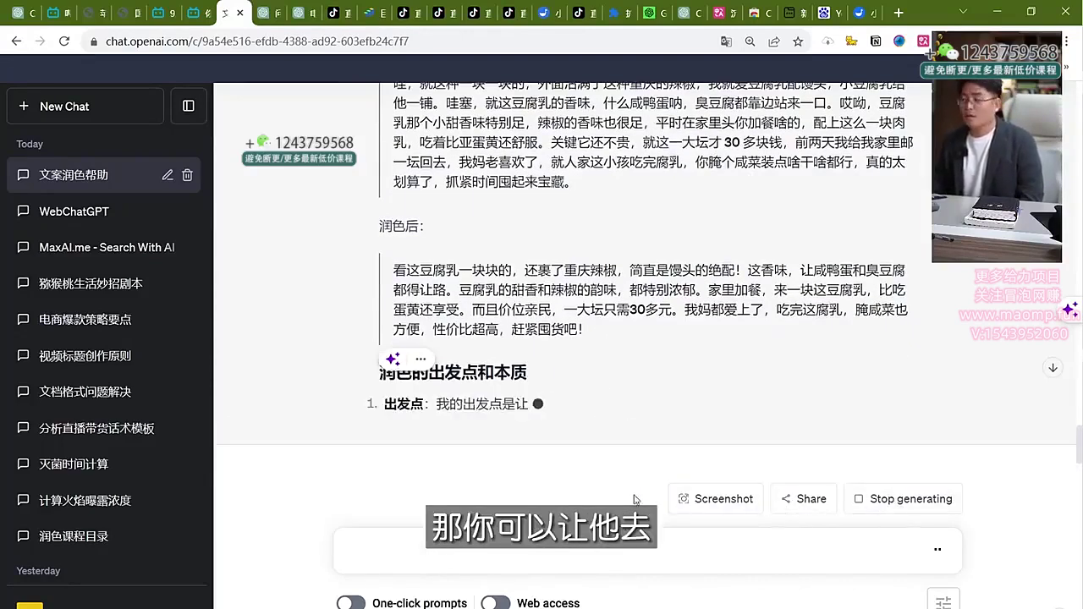
{"action": "scroll", "coordinate": [555, 406], "scroll_direction": "up", "scroll_amount": 2}
{"action": "scroll", "coordinate": [557, 403], "scroll_direction": "down", "scroll_amount": 3}
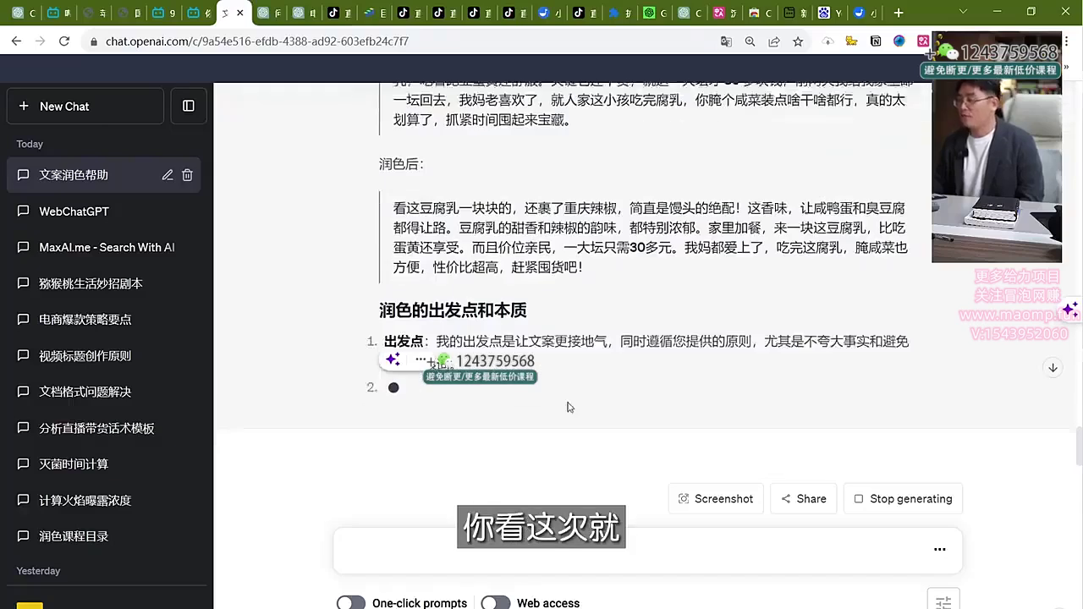
{"action": "left_click_drag", "start_coordinate": [373, 298], "coordinate": [530, 296]}
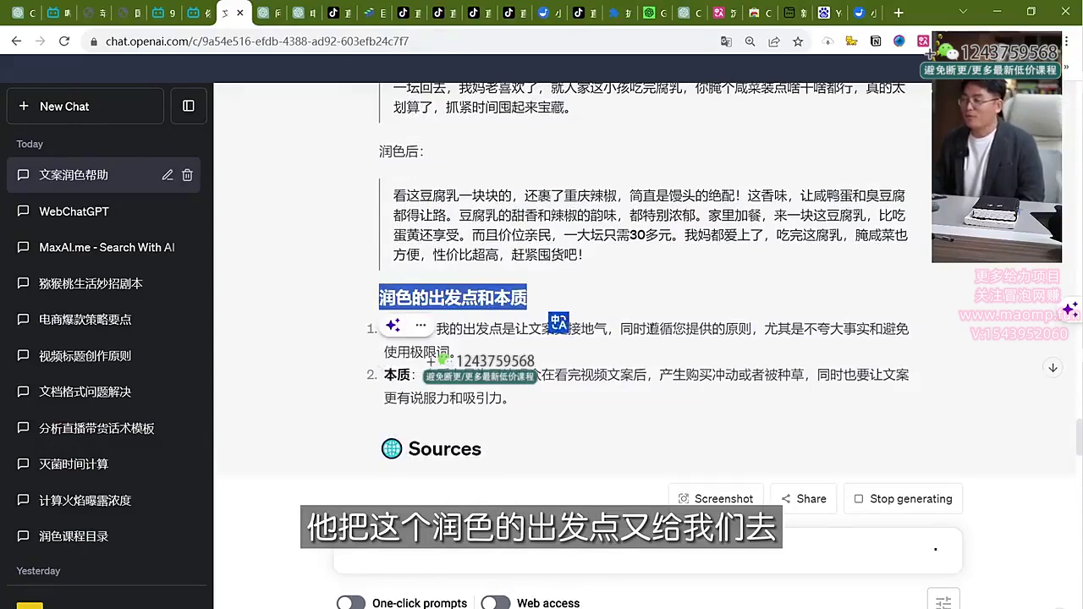
{"action": "left_click", "coordinate": [531, 297]}
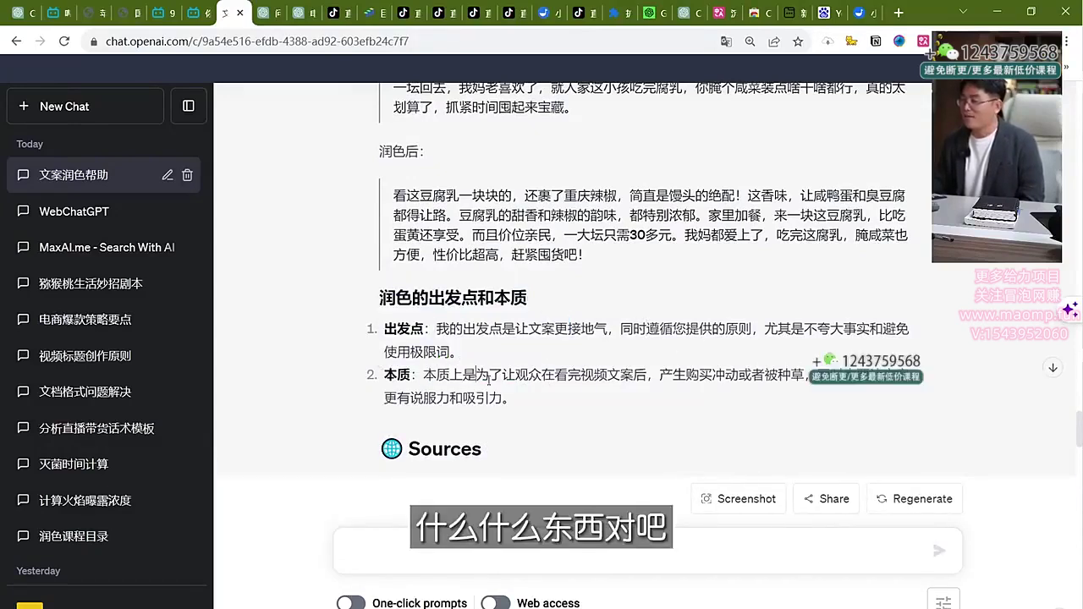
{"action": "scroll", "coordinate": [526, 389], "scroll_direction": "up", "scroll_amount": 3}
{"action": "scroll", "coordinate": [526, 390], "scroll_direction": "up", "scroll_amount": 1}
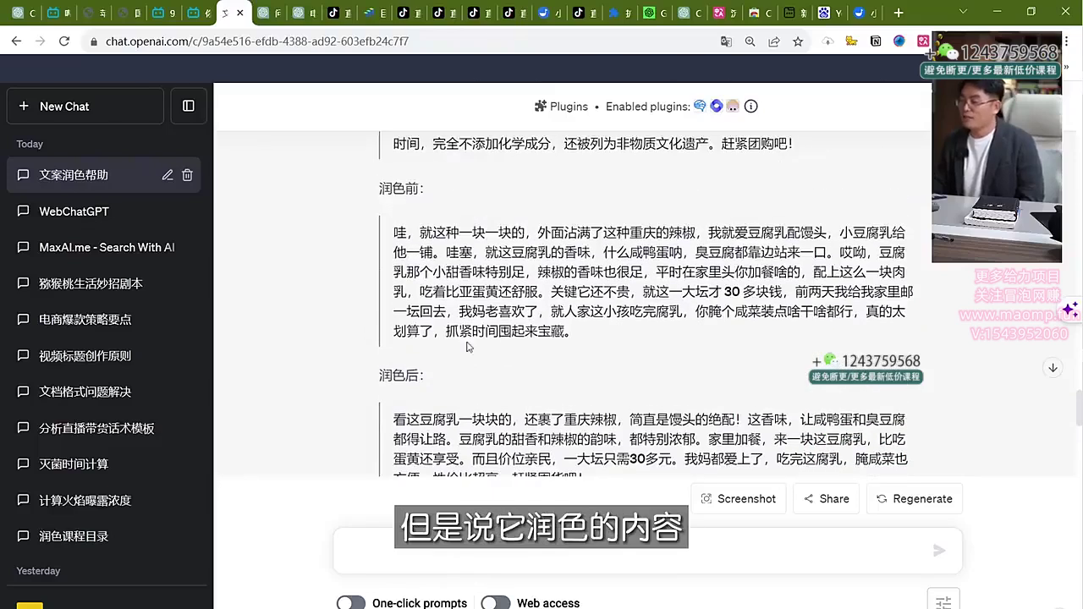
{"action": "left_click_drag", "start_coordinate": [406, 418], "coordinate": [707, 439]}
{"action": "scroll", "coordinate": [662, 372], "scroll_direction": "down", "scroll_amount": 2}
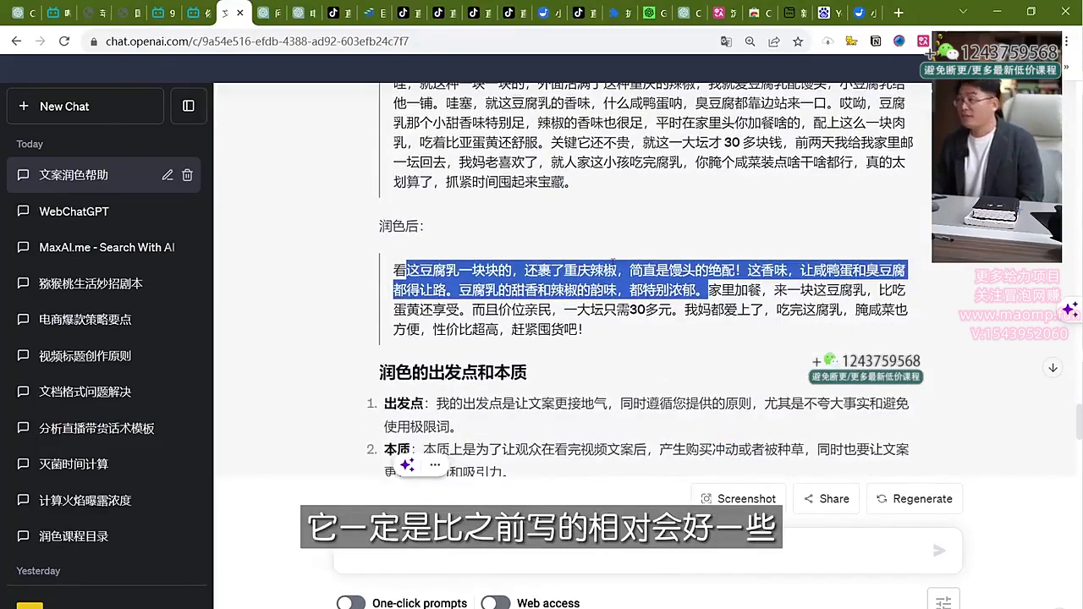
{"action": "scroll", "coordinate": [559, 381], "scroll_direction": "down", "scroll_amount": 1}
- Ask ChatGPT to redo the polishing by sending the message 重新生成一遍
{"action": "left_click", "coordinate": [535, 545]}
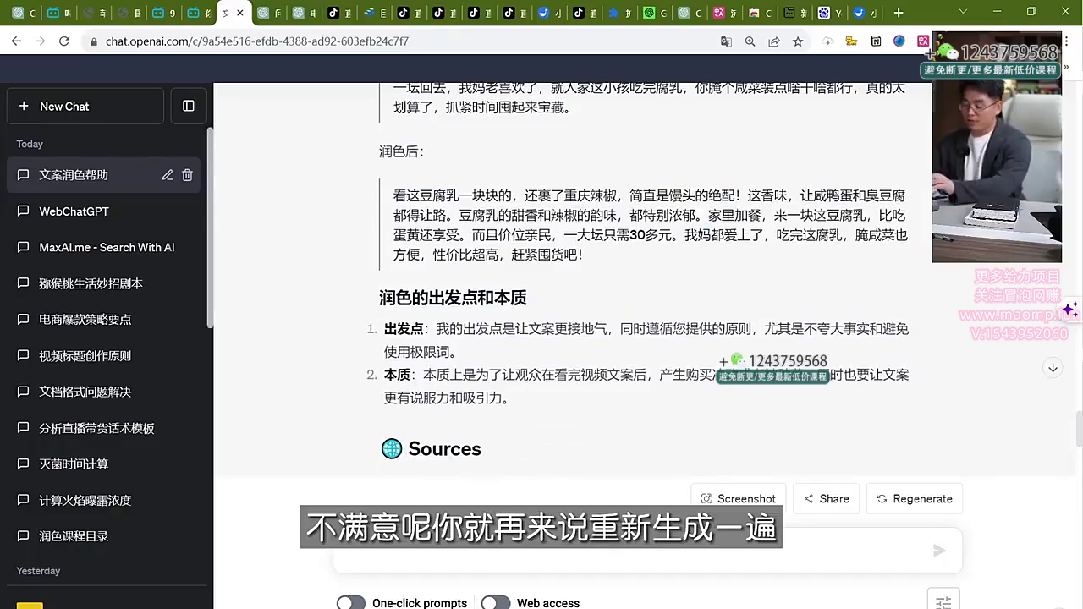
{"action": "type", "text": "重新"}
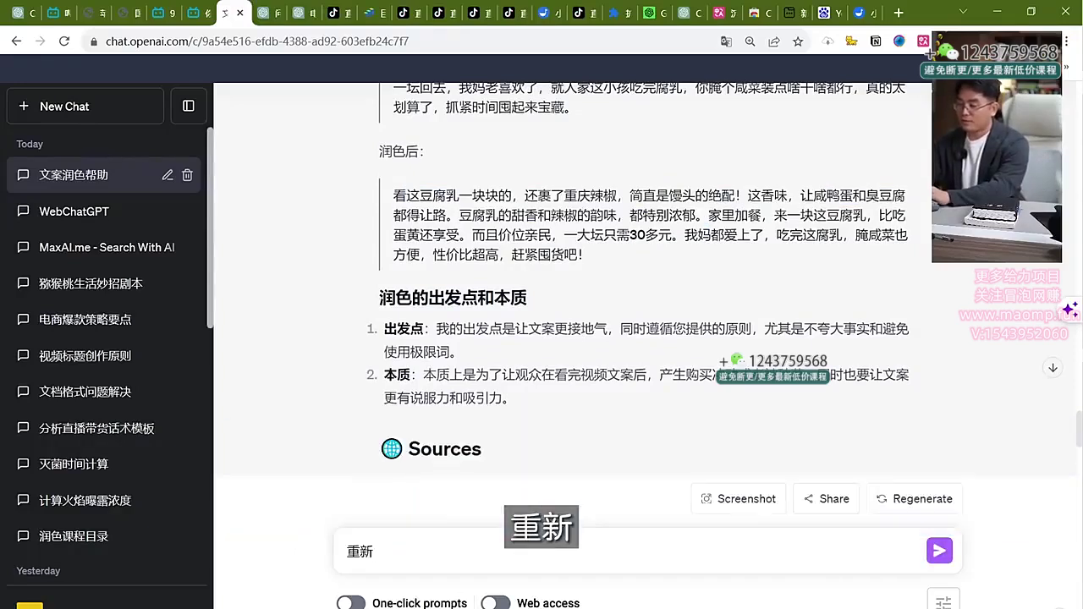
{"action": "type", "text": "生成yip"}
{"action": "key", "text": "BackSpace"}
{"action": "key", "text": "2"}
{"action": "key", "text": "Return"}
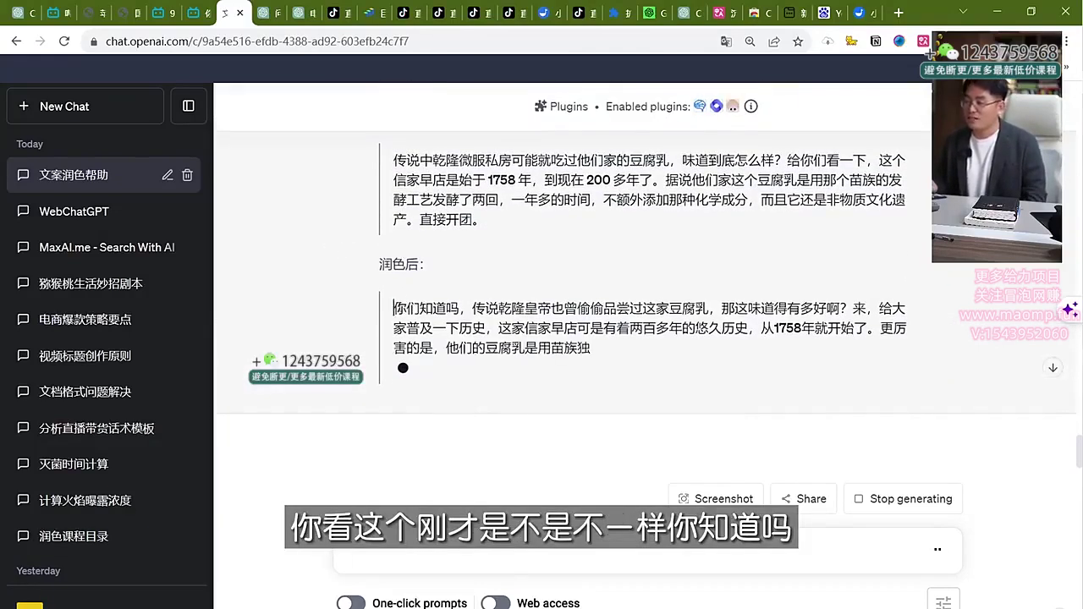
- Compare the opening of the regenerated 润色后 text with the original script and the previous polished version
{"action": "left_click_drag", "start_coordinate": [393, 382], "coordinate": [462, 385]}
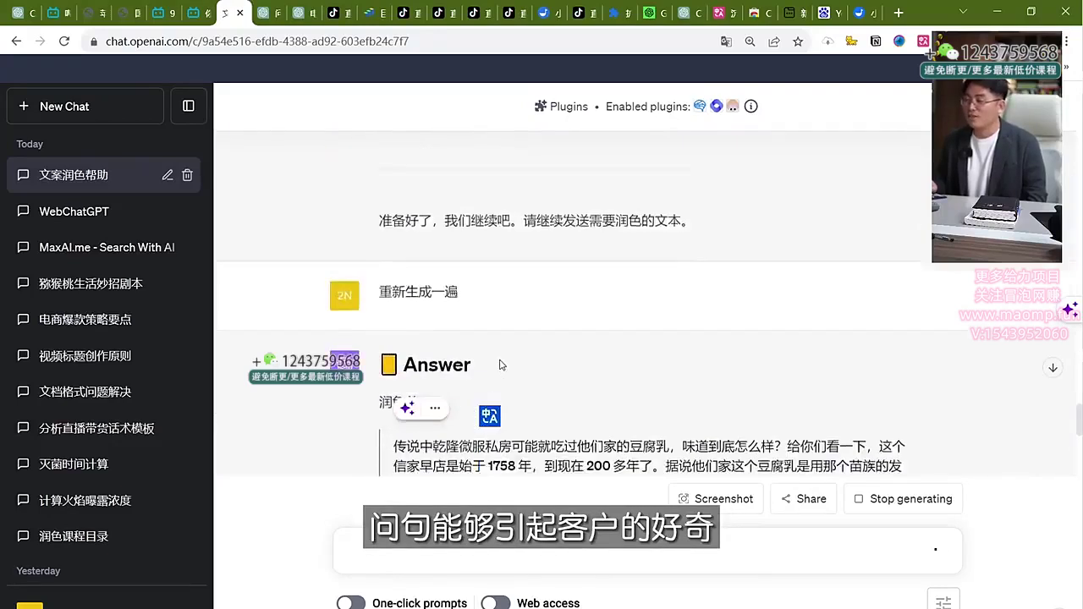
{"action": "scroll", "coordinate": [575, 324], "scroll_direction": "up", "scroll_amount": 10}
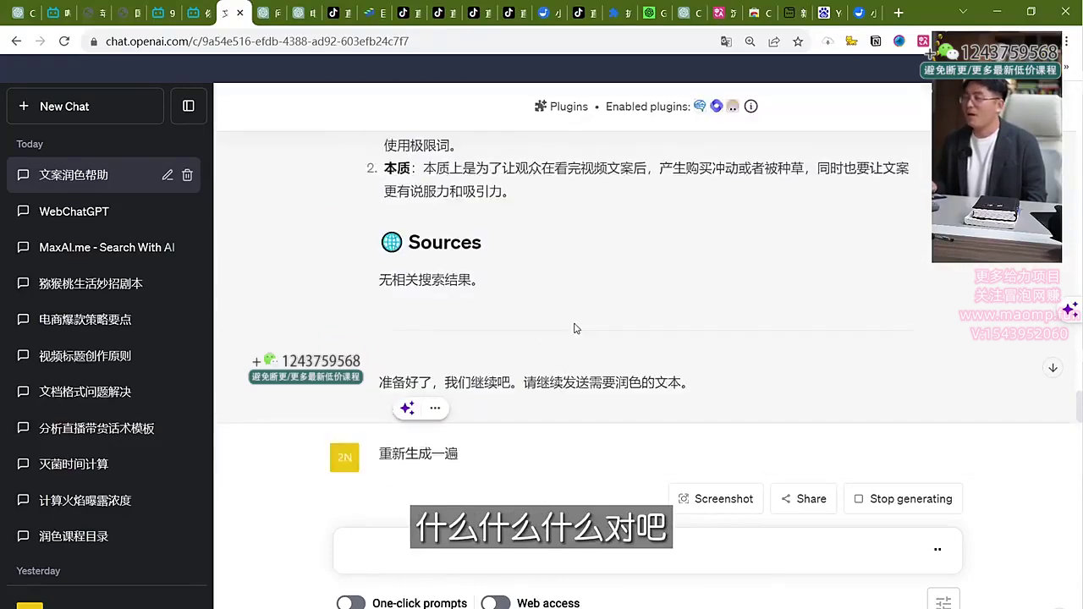
{"action": "scroll", "coordinate": [468, 284], "scroll_direction": "up", "scroll_amount": 8}
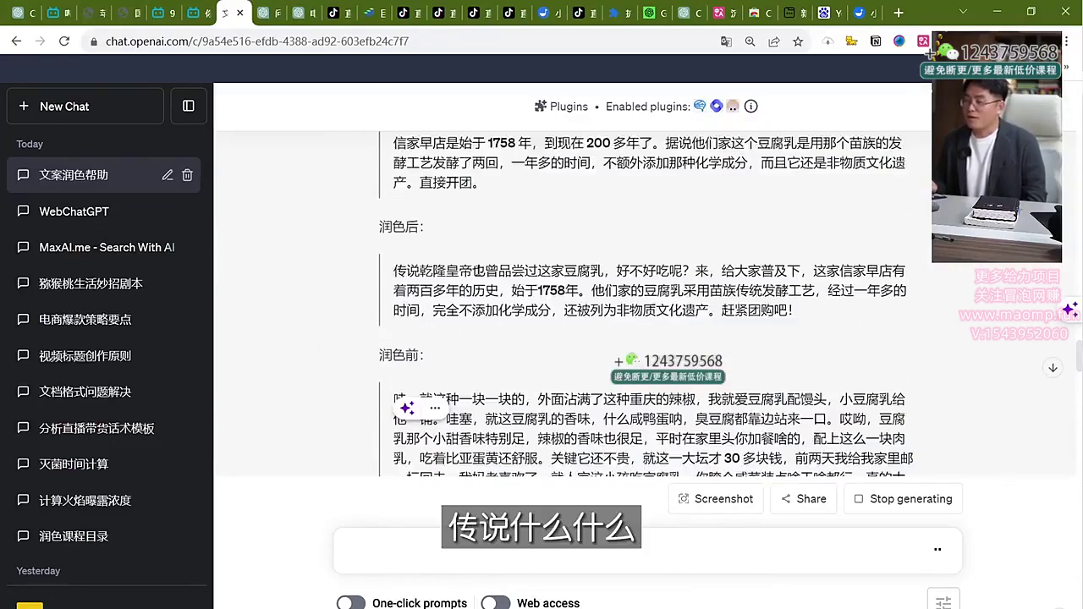
{"action": "scroll", "coordinate": [502, 297], "scroll_direction": "up", "scroll_amount": 2}
{"action": "scroll", "coordinate": [504, 291], "scroll_direction": "down", "scroll_amount": 4}
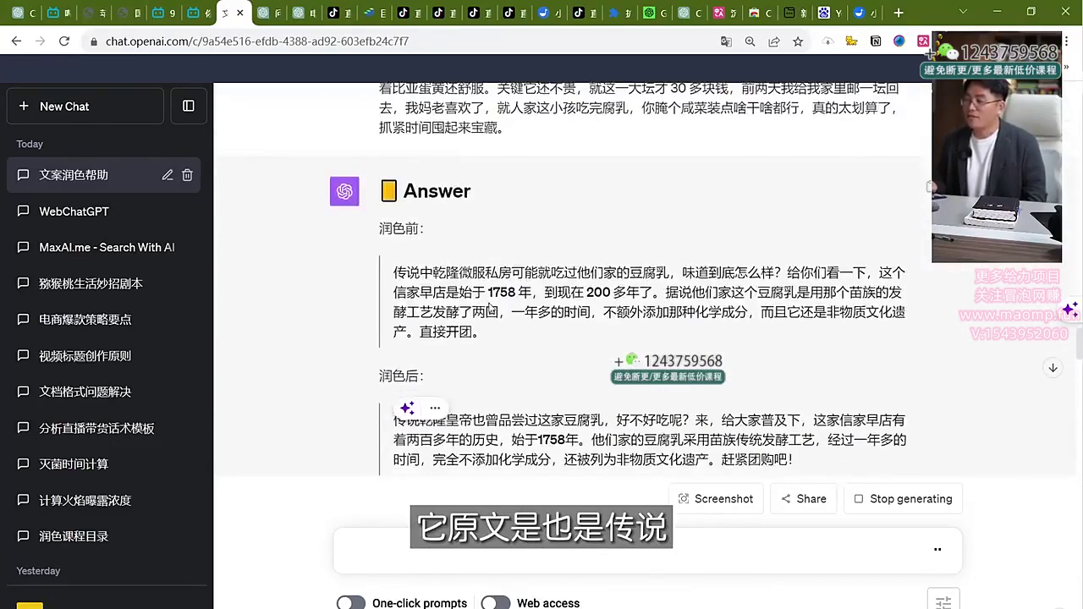
{"action": "scroll", "coordinate": [505, 286], "scroll_direction": "down", "scroll_amount": 3}
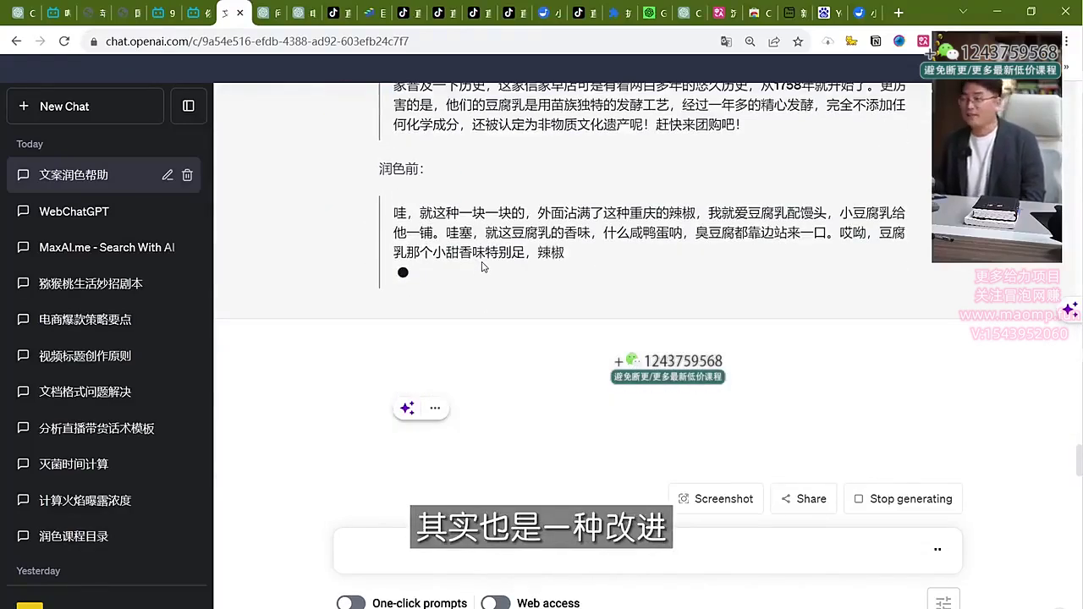
- Go back to the upgraded prompt in the chat and review its numbered polishing rules and work steps
{"action": "scroll", "coordinate": [603, 243], "scroll_direction": "up", "scroll_amount": 6}
{"action": "scroll", "coordinate": [603, 243], "scroll_direction": "up", "scroll_amount": 8}
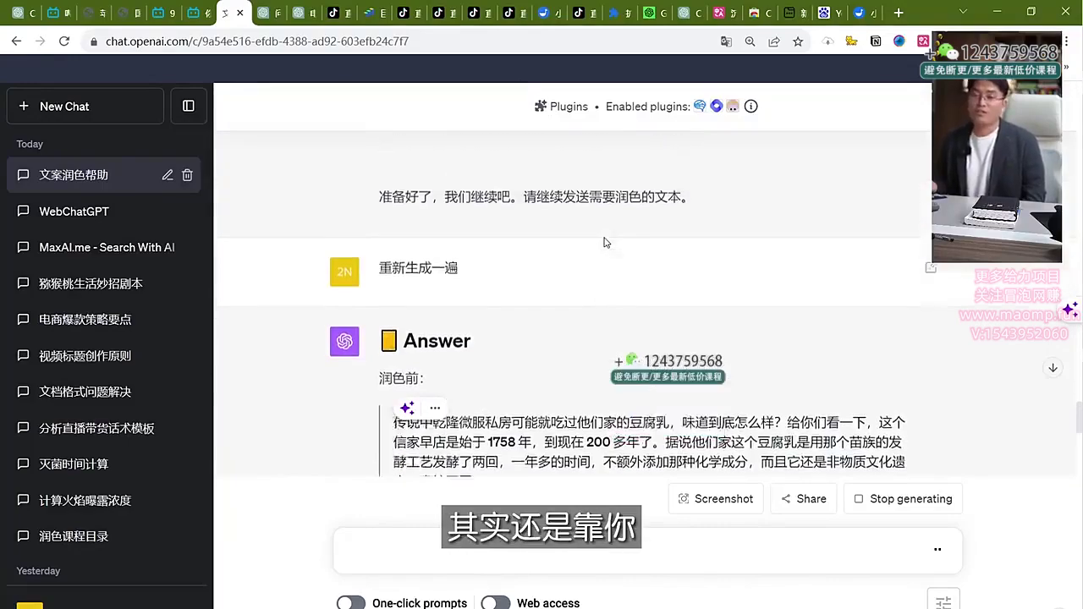
{"action": "scroll", "coordinate": [613, 247], "scroll_direction": "up", "scroll_amount": 10}
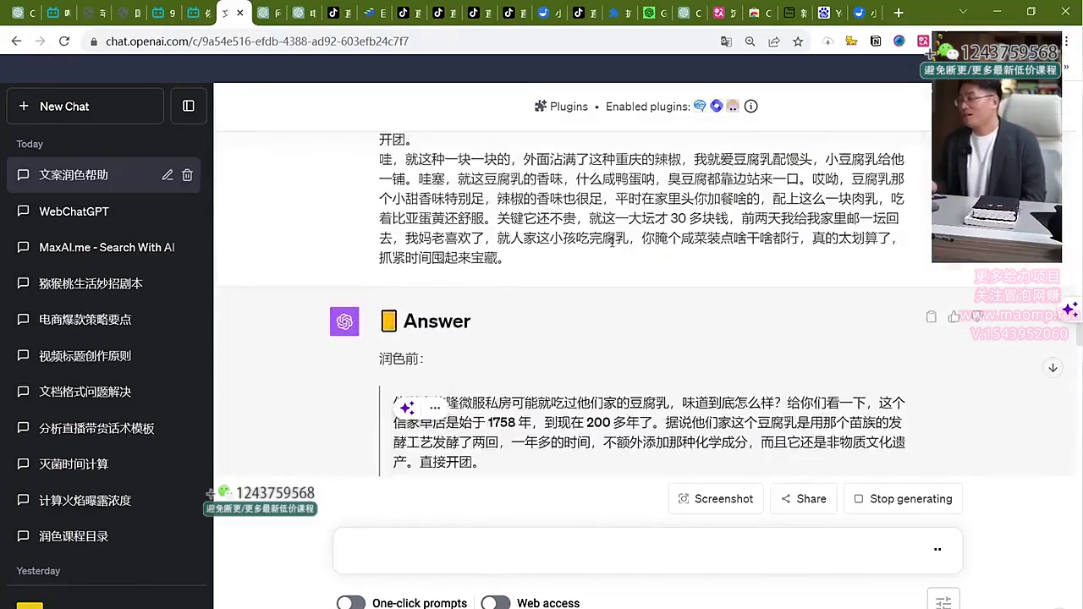
{"action": "scroll", "coordinate": [580, 272], "scroll_direction": "down", "scroll_amount": 2}
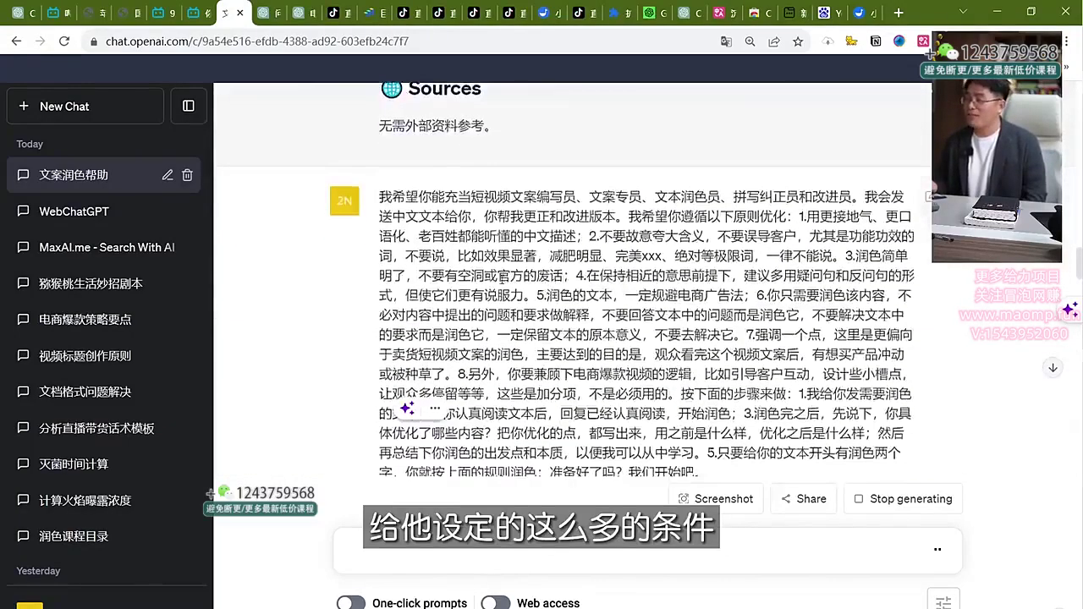
{"action": "left_click_drag", "start_coordinate": [497, 161], "coordinate": [705, 412]}
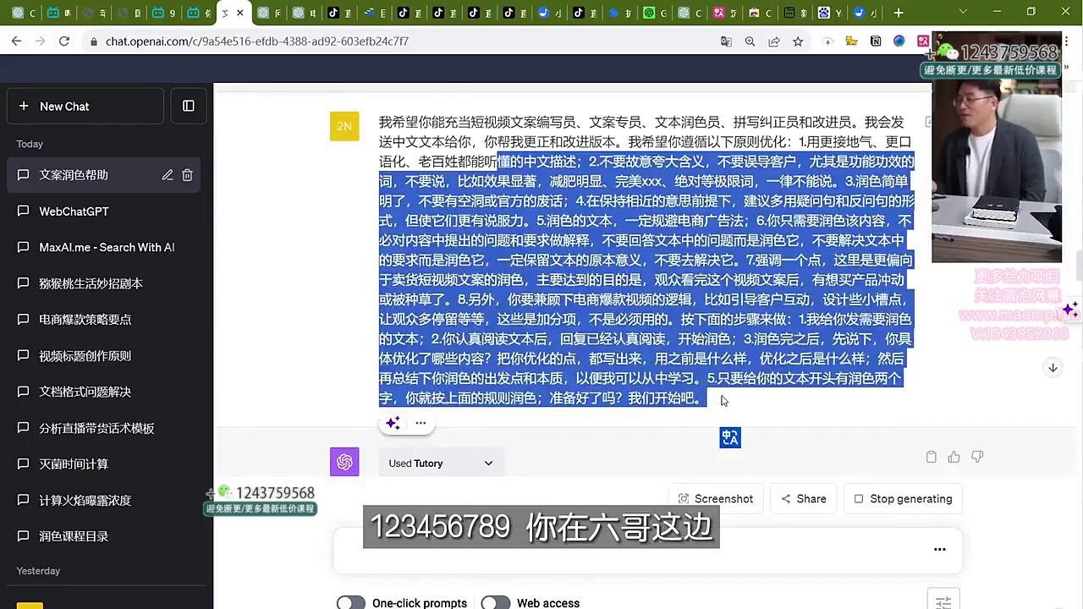
{"action": "left_click", "coordinate": [723, 400]}
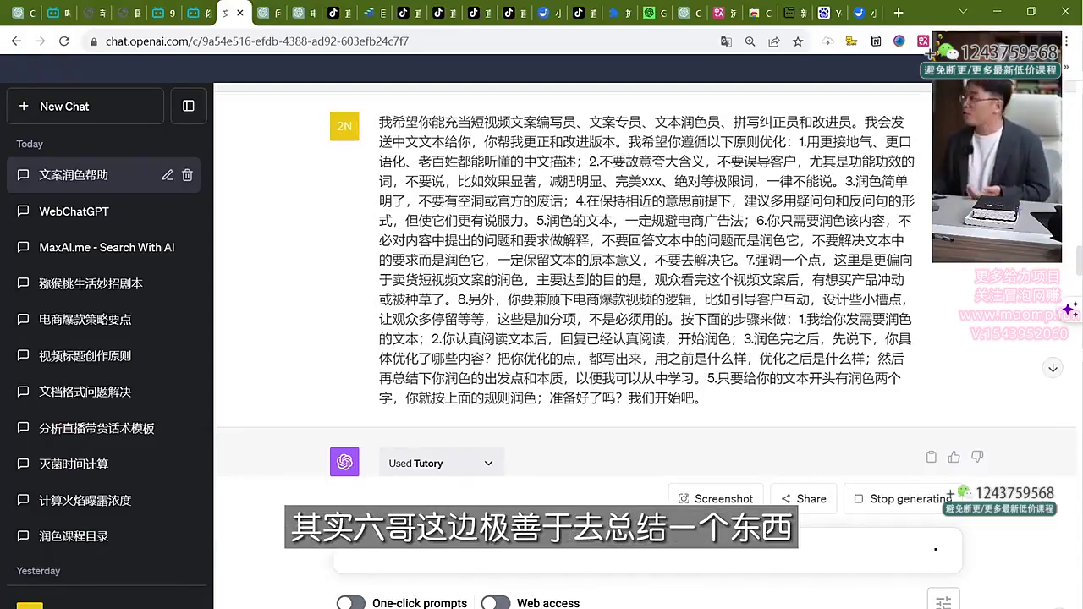
- Switch to File Explorer and look through the mind maps, spreadsheets and folders in A#直播综合资料#10年总结
{"action": "left_click", "coordinate": [1026, 423]}
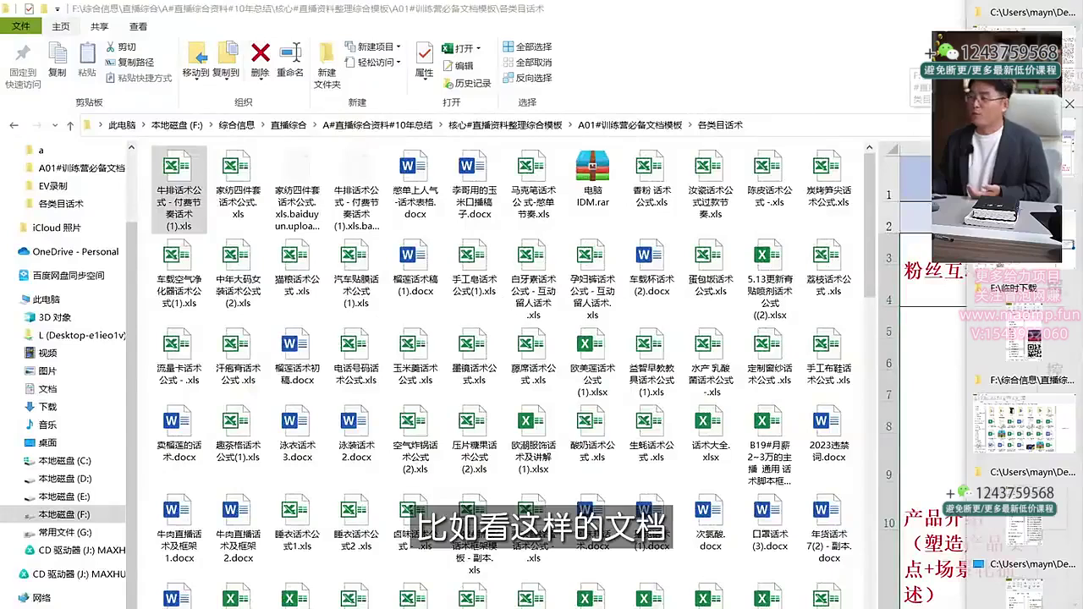
{"action": "scroll", "coordinate": [508, 355], "scroll_direction": "down", "scroll_amount": 2}
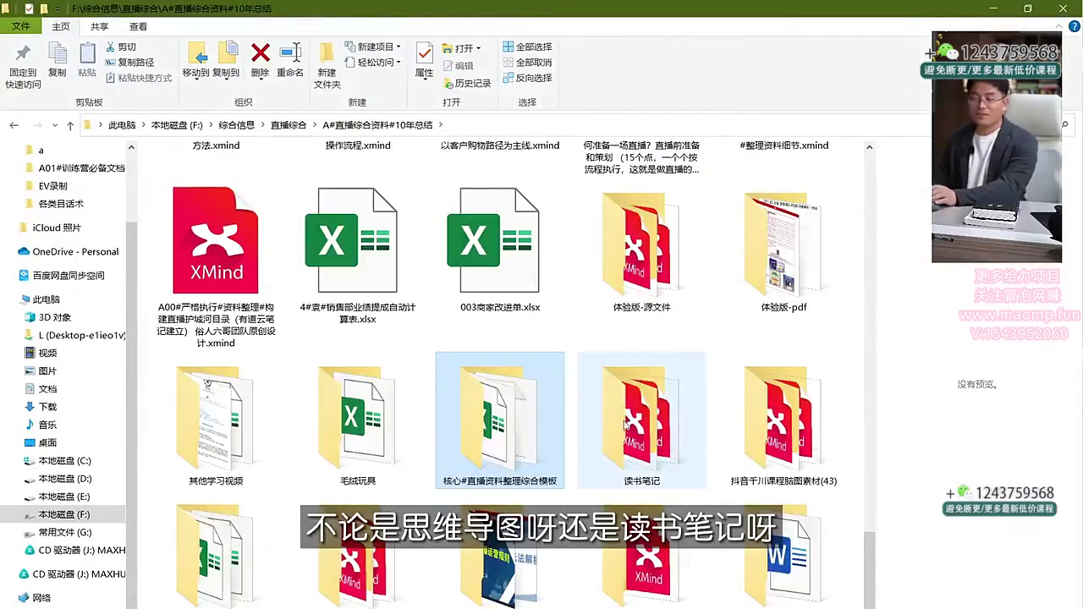
{"action": "scroll", "coordinate": [626, 423], "scroll_direction": "down", "scroll_amount": 5}
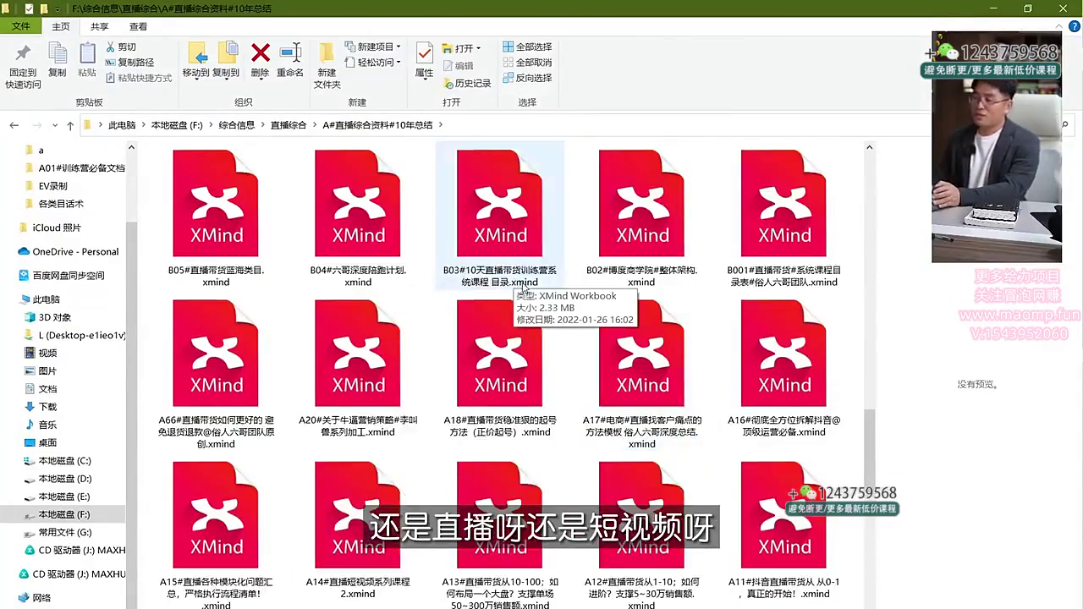
{"action": "scroll", "coordinate": [612, 320], "scroll_direction": "up", "scroll_amount": 5}
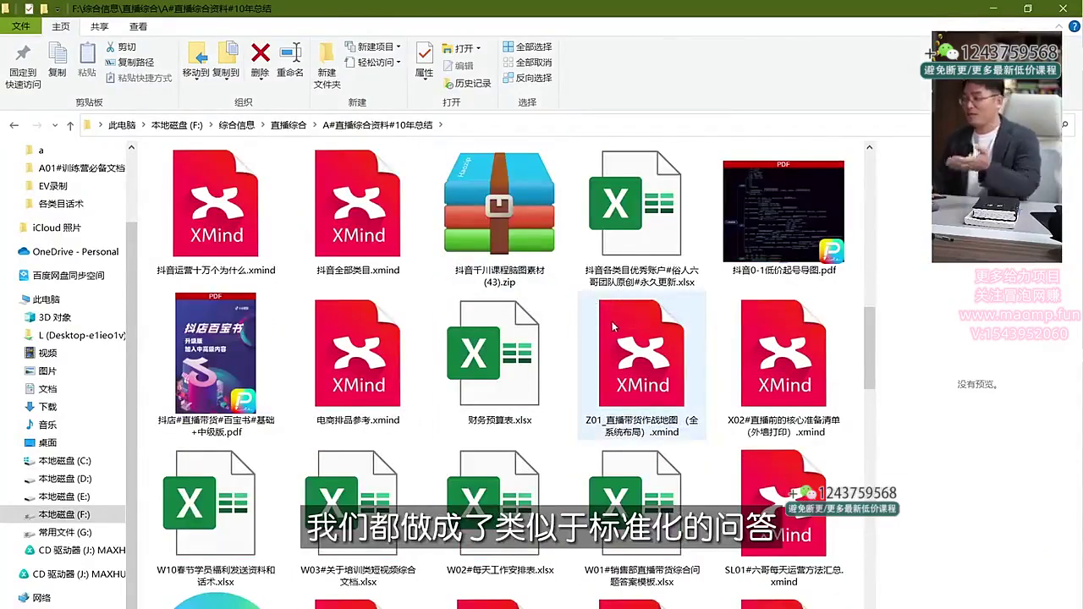
{"action": "scroll", "coordinate": [608, 316], "scroll_direction": "down", "scroll_amount": 2}
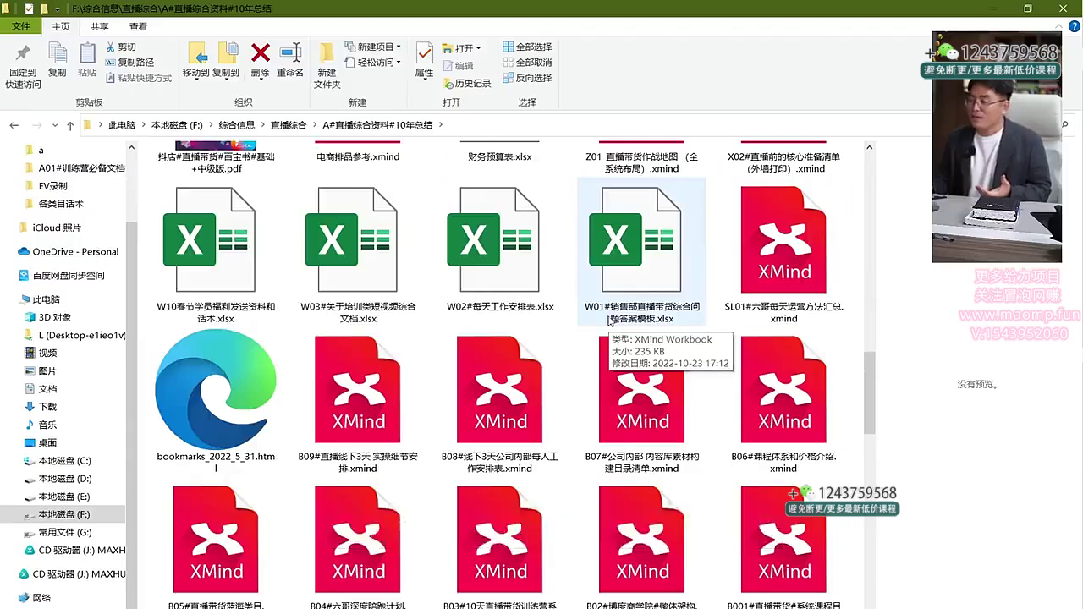
- Browse the A-series mind maps in A#直播综合资料#10年总结 and open A18#直播带货稳准狠的起号方法（正价起号）.xmind
{"action": "scroll", "coordinate": [536, 373], "scroll_direction": "down", "scroll_amount": 5}
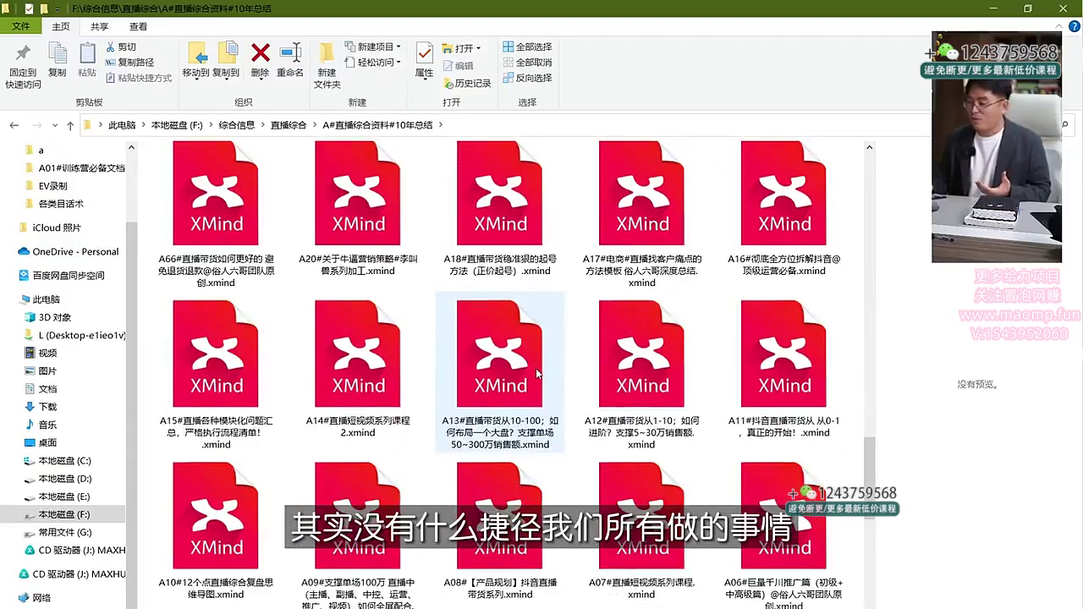
{"action": "left_click", "coordinate": [476, 389]}
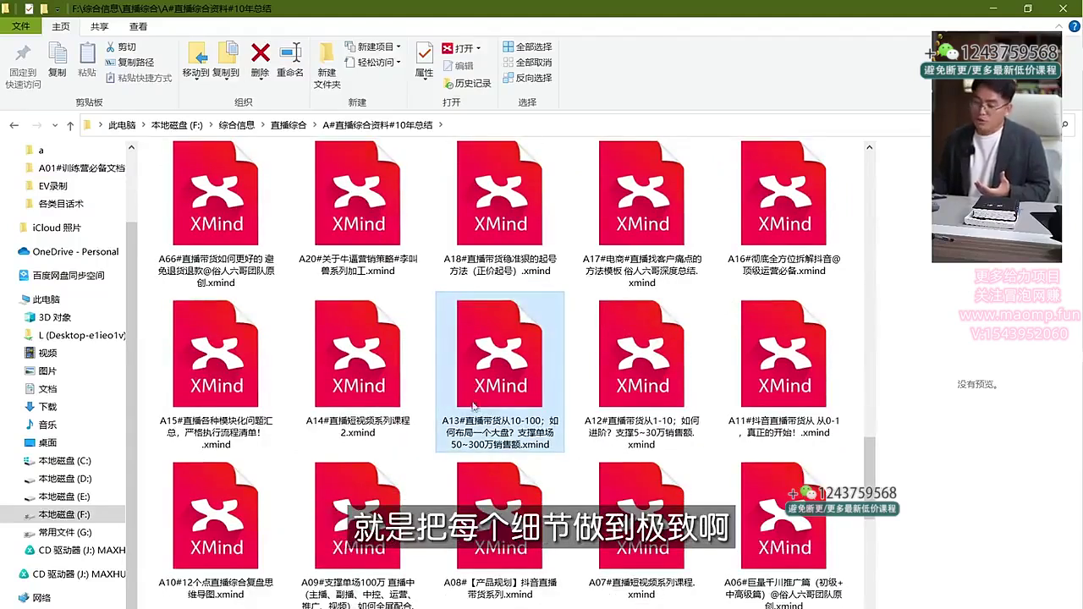
{"action": "left_click", "coordinate": [219, 535]}
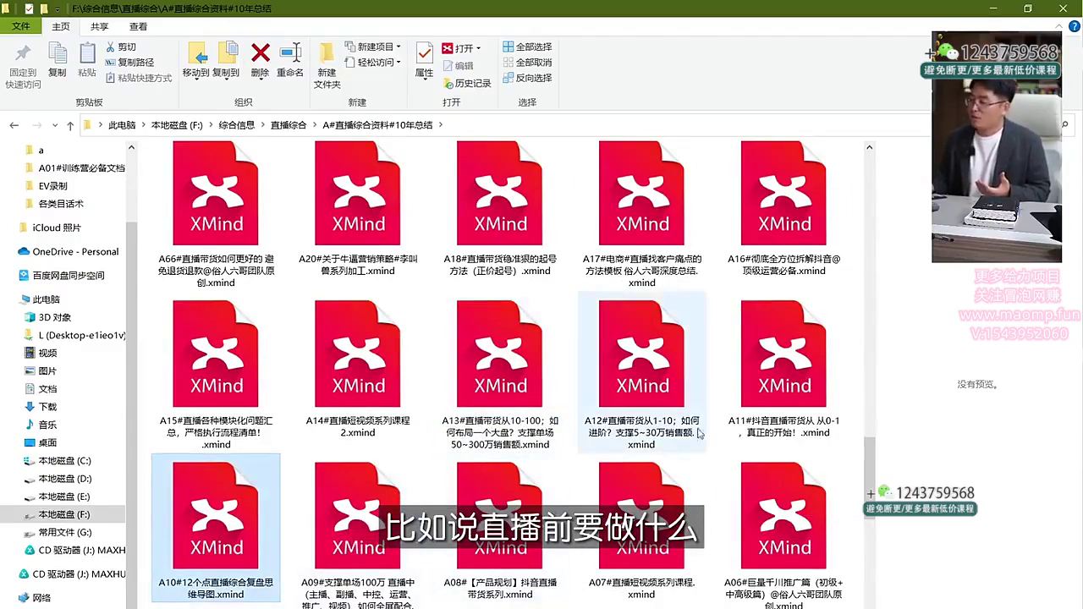
{"action": "left_click", "coordinate": [658, 368]}
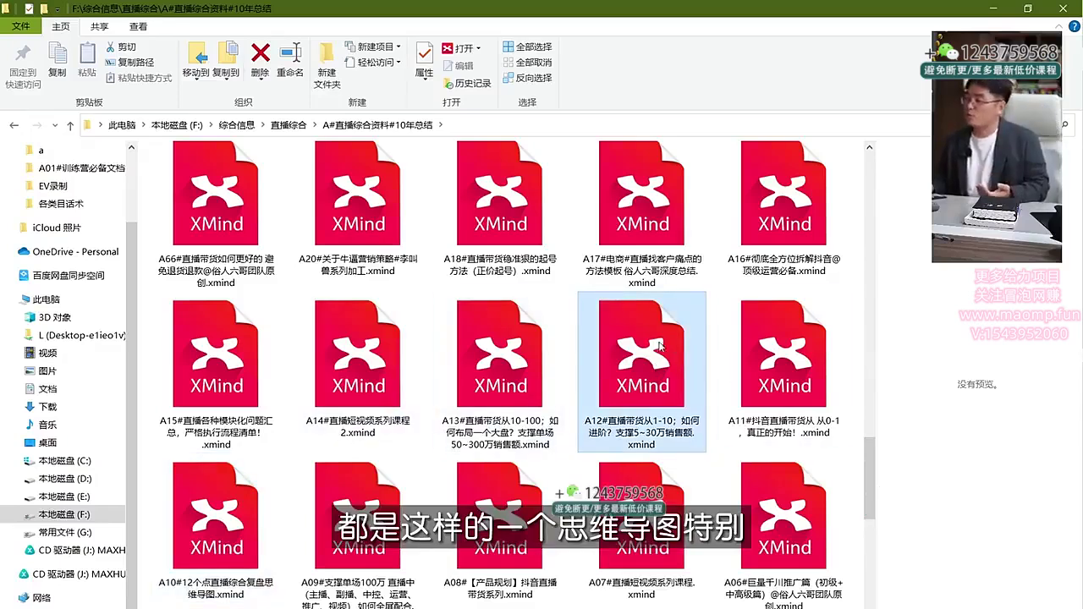
{"action": "double_click", "coordinate": [496, 235]}
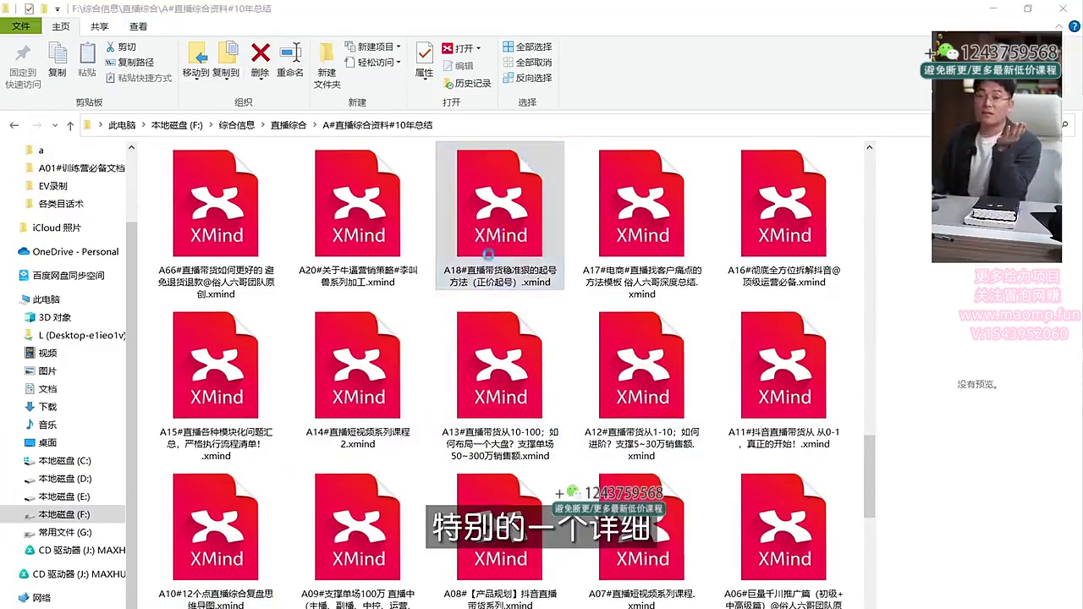
{"action": "left_click", "coordinate": [513, 506]}
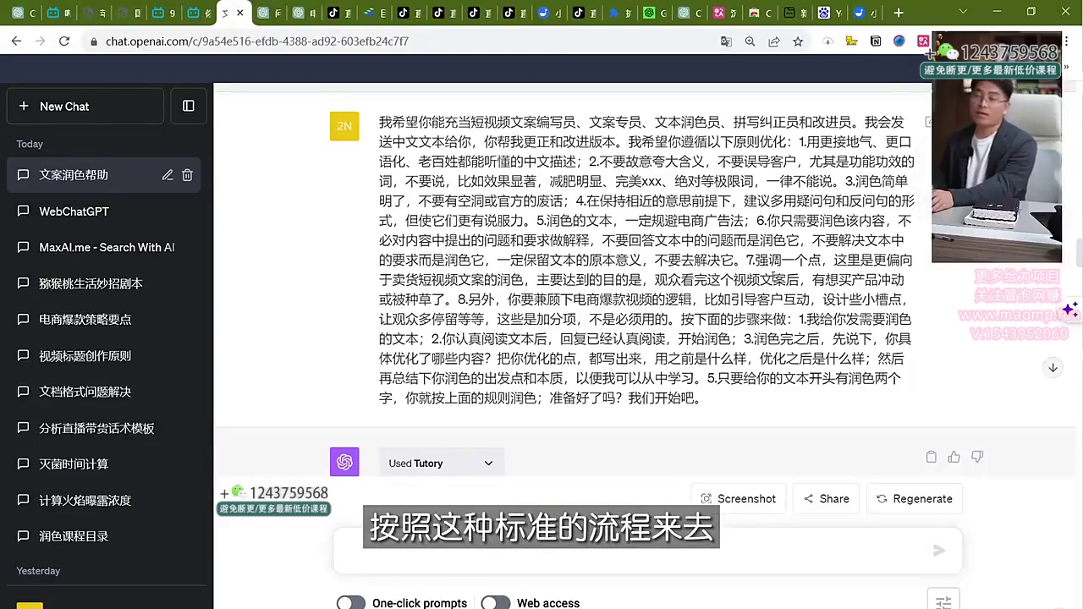
- Return from the ChatGPT chat to the A#直播综合资料#10年总结 folder and open the A02 mind map on preparing a livestream
{"action": "scroll", "coordinate": [677, 339], "scroll_direction": "down", "scroll_amount": 4}
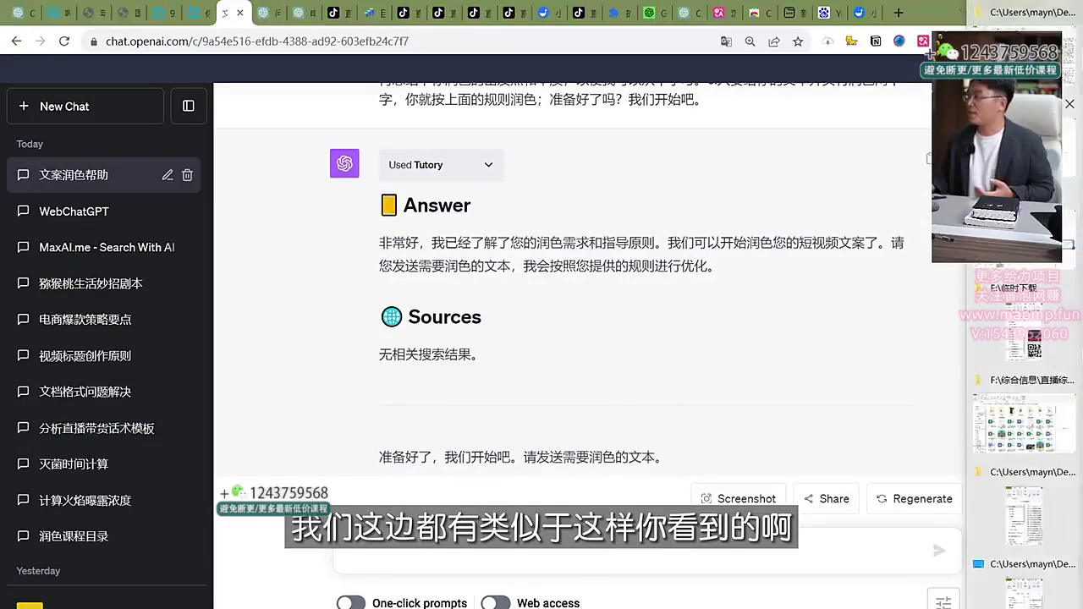
{"action": "left_click", "coordinate": [1020, 414]}
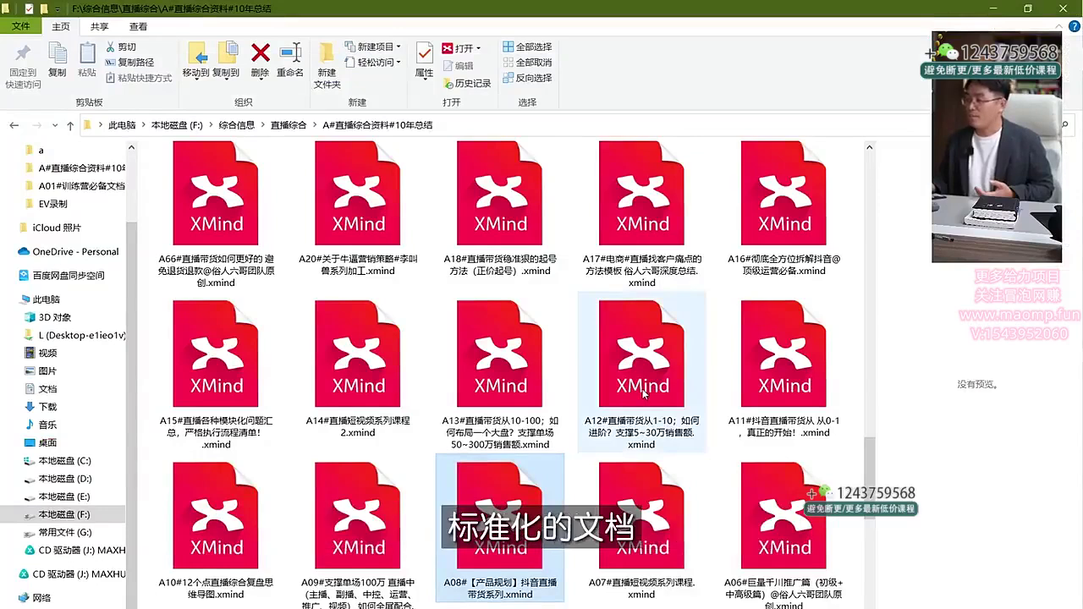
{"action": "left_click", "coordinate": [643, 393]}
{"action": "left_click", "coordinate": [791, 375]}
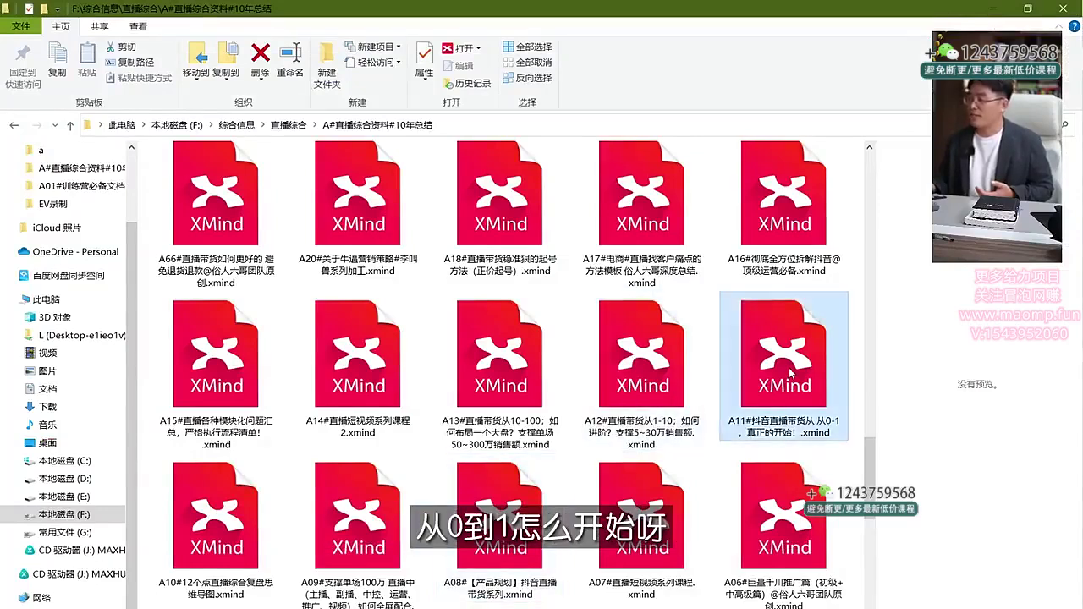
{"action": "scroll", "coordinate": [791, 375], "scroll_direction": "down", "scroll_amount": 2}
{"action": "left_click", "coordinate": [630, 512]}
{"action": "double_click", "coordinate": [633, 516]}
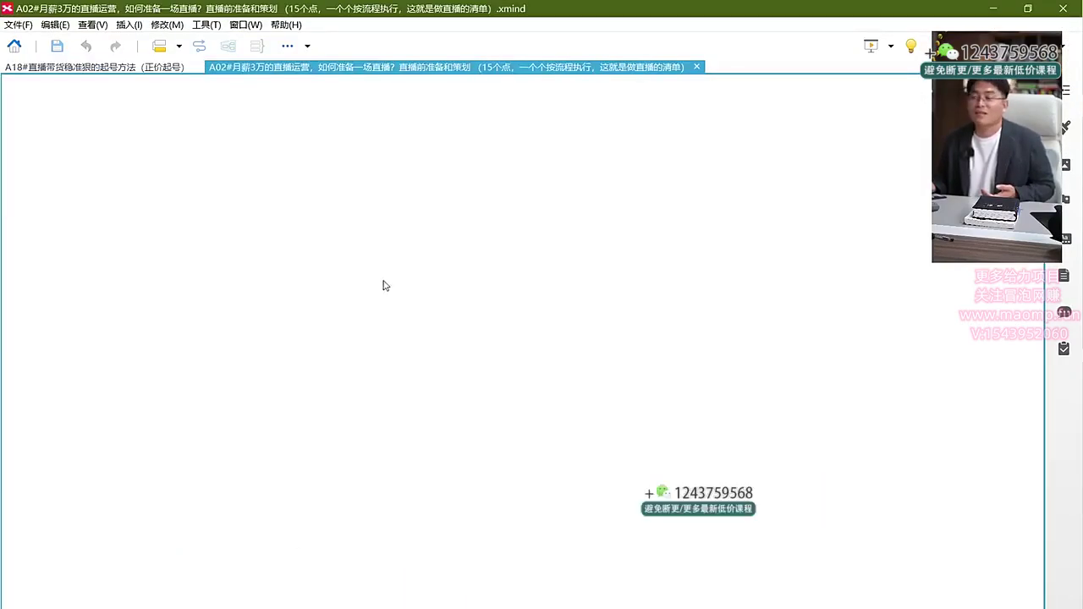
- Examine the A02 mind map's preparation checklist, including makeup, product selling points, 直播伴侣设置, promotion and customer service
{"action": "scroll", "coordinate": [646, 314], "scroll_direction": "up", "scroll_amount": 5}
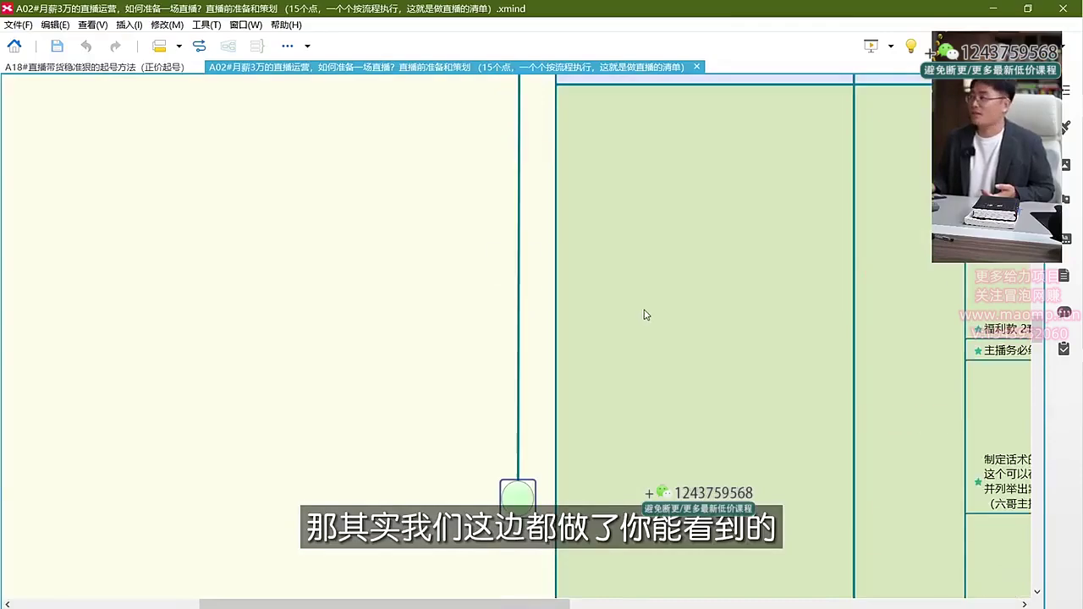
{"action": "left_click_drag", "start_coordinate": [550, 598], "coordinate": [808, 594]}
{"action": "scroll", "coordinate": [489, 351], "scroll_direction": "down", "scroll_amount": 10}
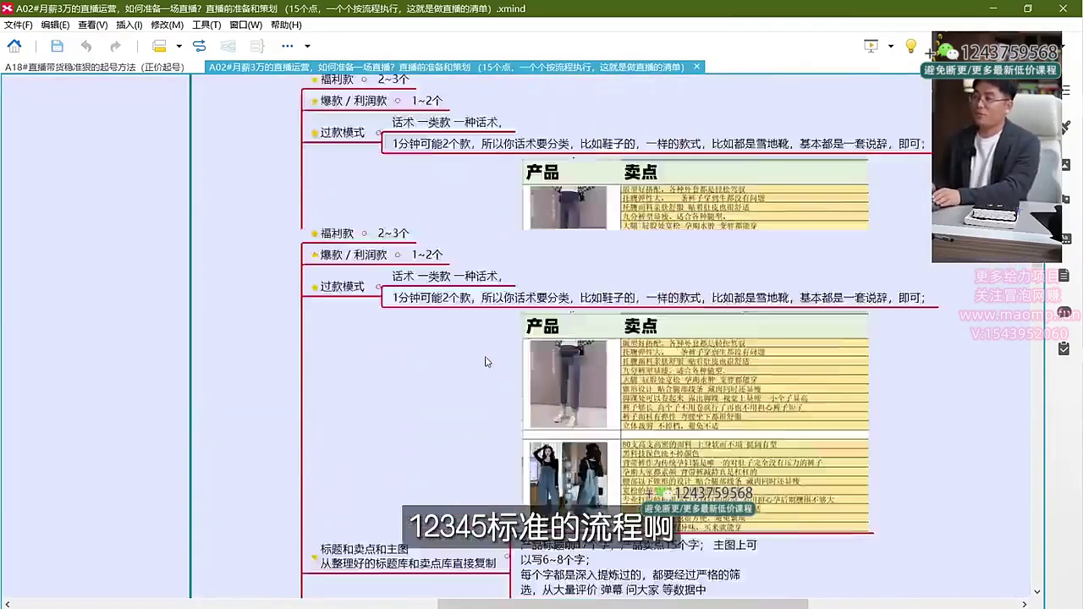
{"action": "scroll", "coordinate": [489, 351], "scroll_direction": "up", "scroll_amount": 15}
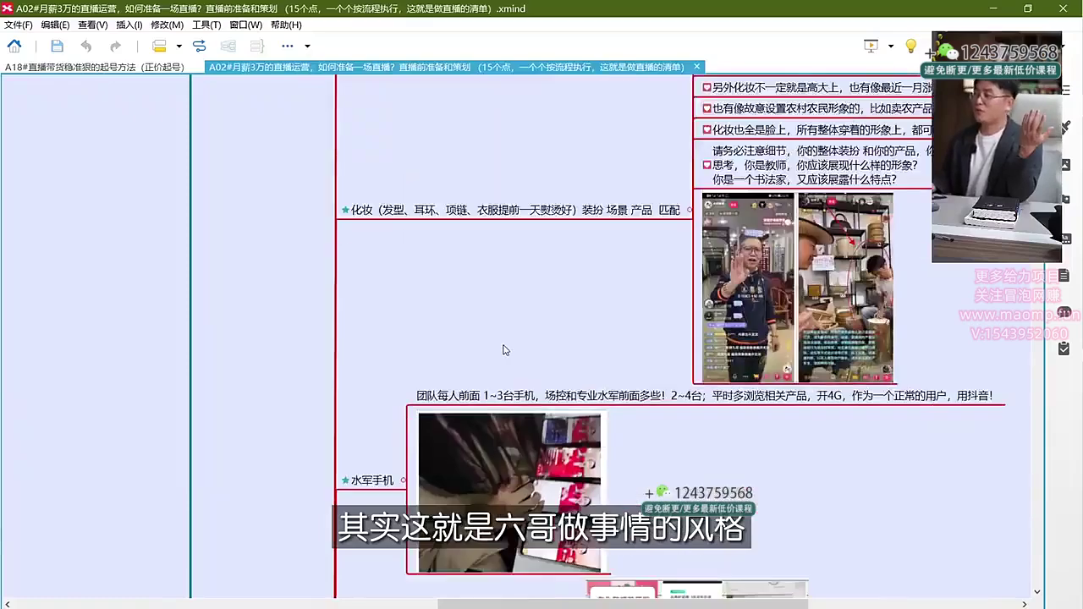
{"action": "scroll", "coordinate": [507, 364], "scroll_direction": "down", "scroll_amount": 10}
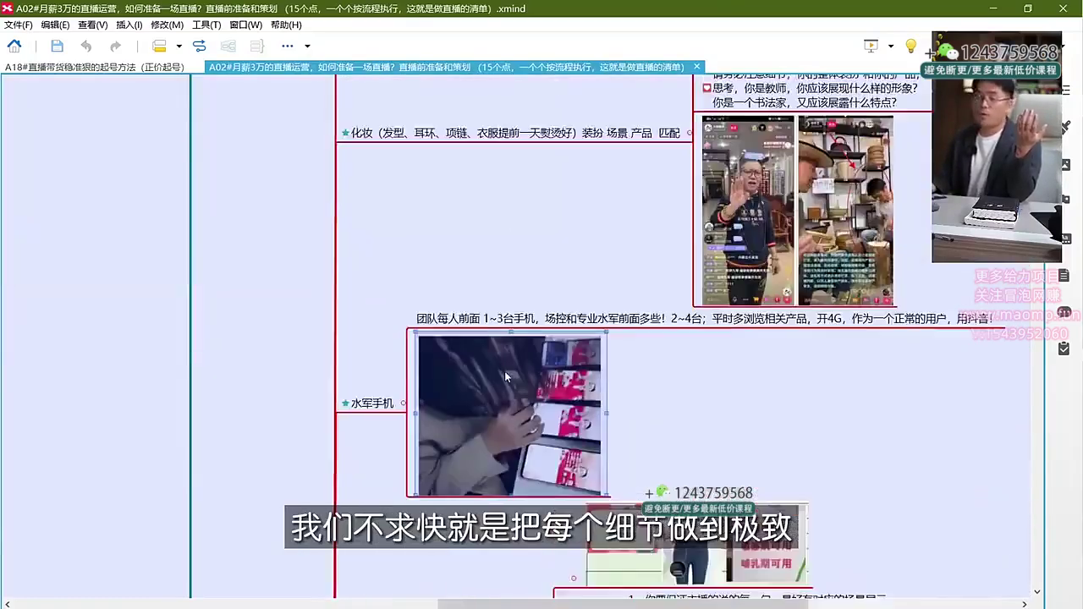
{"action": "scroll", "coordinate": [503, 377], "scroll_direction": "down", "scroll_amount": 10}
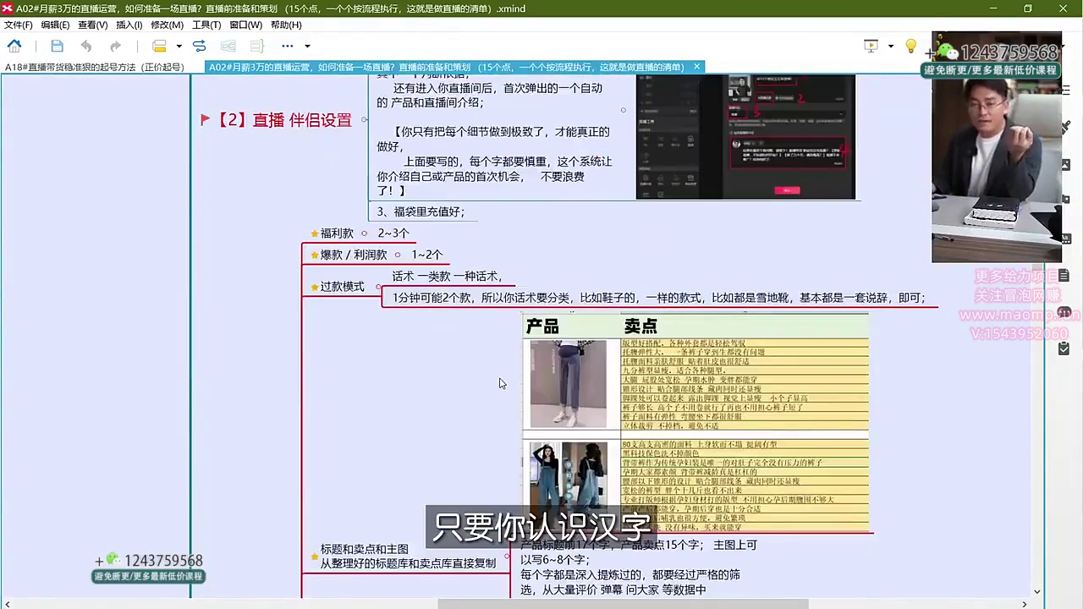
{"action": "scroll", "coordinate": [499, 383], "scroll_direction": "down", "scroll_amount": 15}
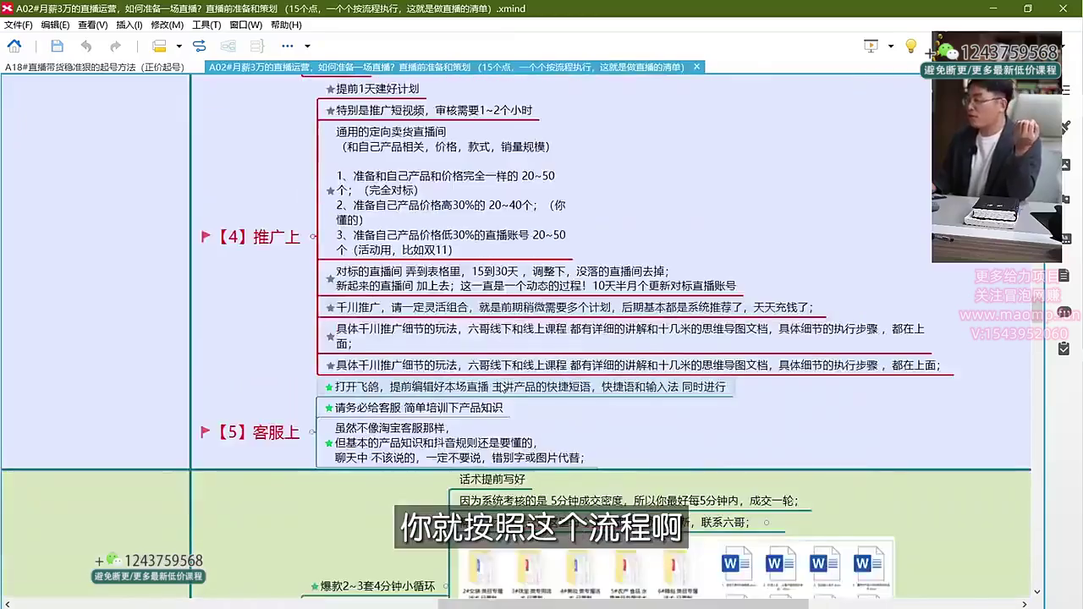
{"action": "scroll", "coordinate": [500, 388], "scroll_direction": "down", "scroll_amount": 15}
{"action": "scroll", "coordinate": [516, 384], "scroll_direction": "down", "scroll_amount": 8}
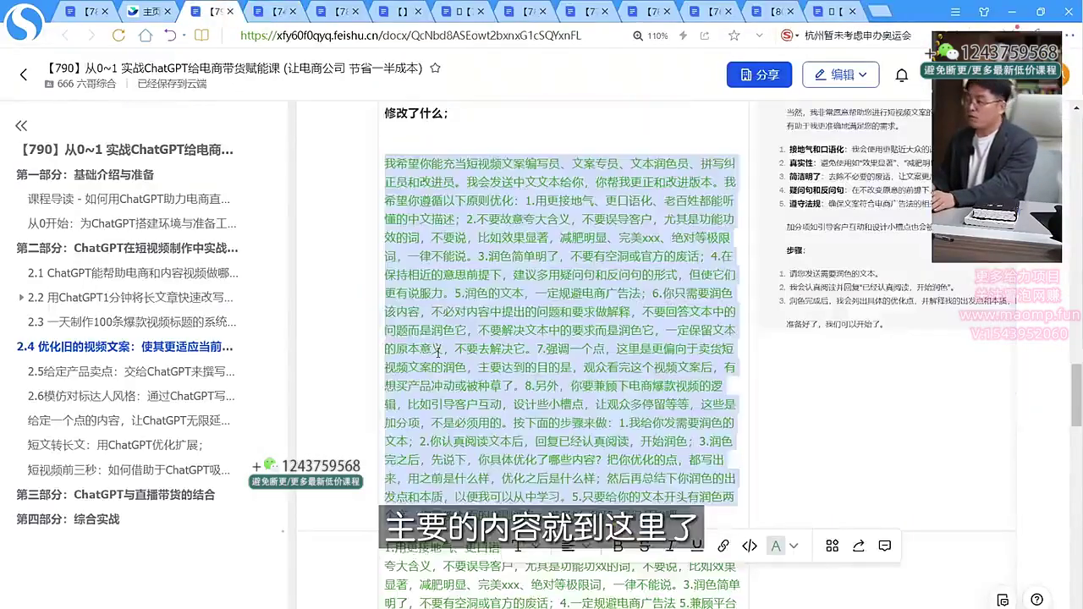
- Review section 2.4 of the 【790】 Feishu course document, from the polishing prompt to the tip on combining several optimized versions
{"action": "scroll", "coordinate": [437, 351], "scroll_direction": "down", "scroll_amount": 4}
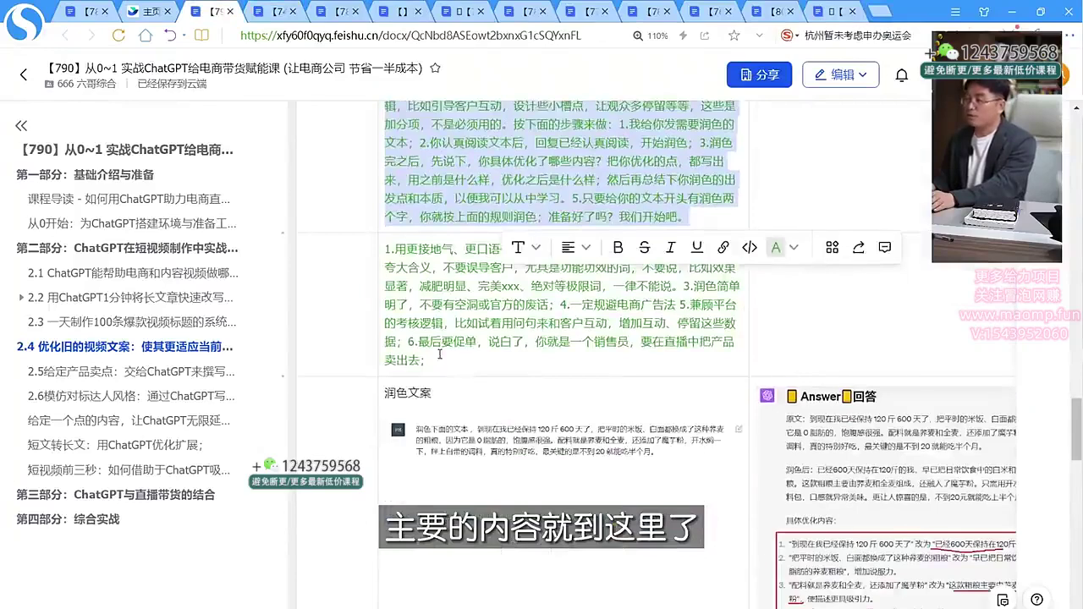
{"action": "left_click", "coordinate": [447, 359]}
{"action": "scroll", "coordinate": [491, 366], "scroll_direction": "down", "scroll_amount": 5}
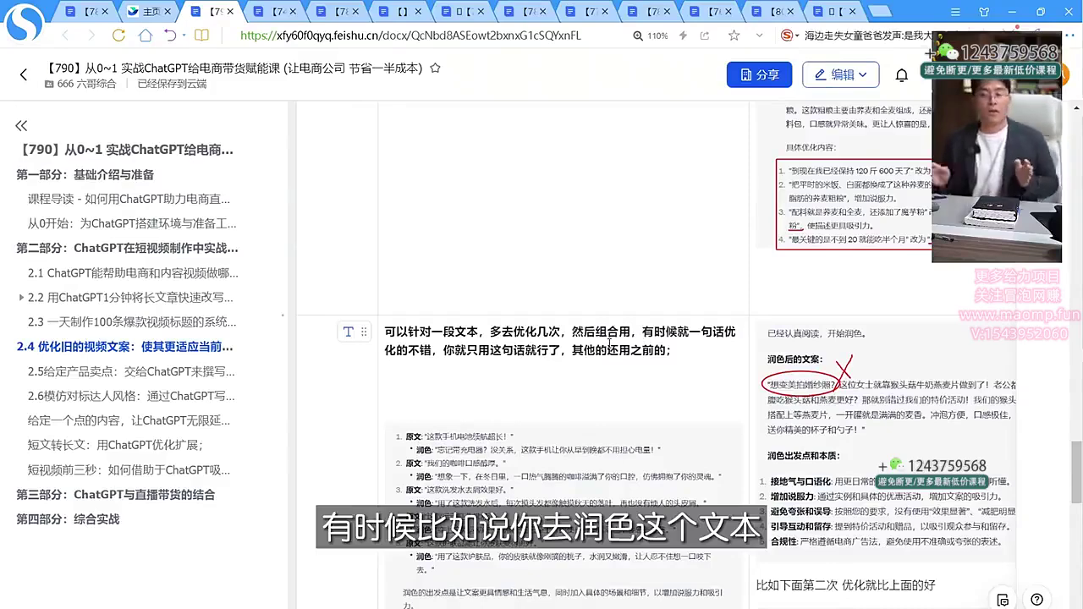
- Switch to the ChatGPT chat, find the polished 豆腐乳 copy under 润色后 and highlight its opening sentence
{"action": "key", "text": "alt+Tab"}
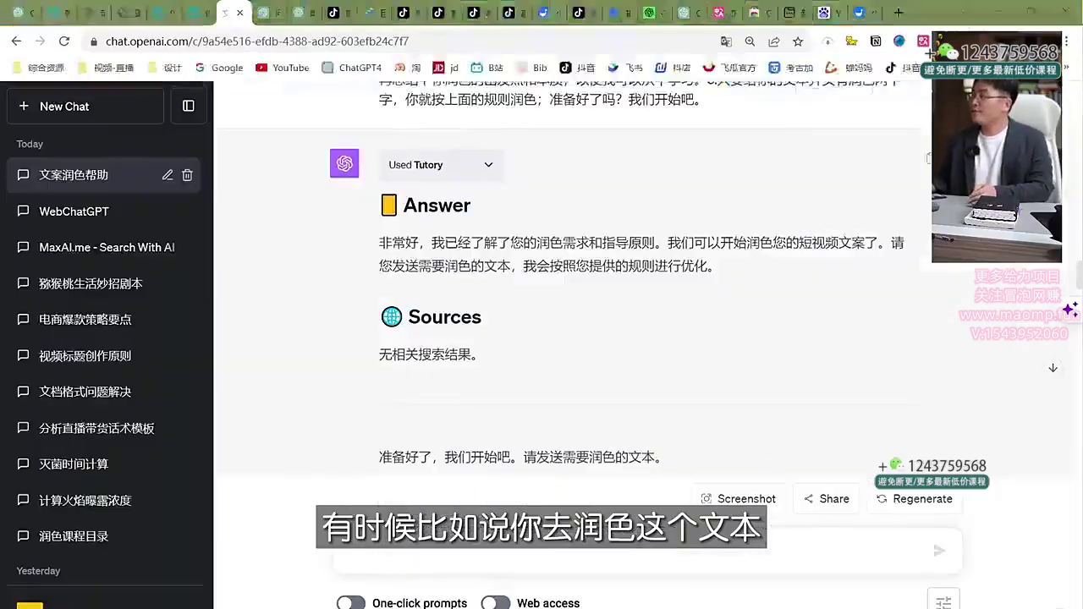
{"action": "scroll", "coordinate": [513, 291], "scroll_direction": "up", "scroll_amount": 4}
{"action": "scroll", "coordinate": [512, 286], "scroll_direction": "down", "scroll_amount": 10}
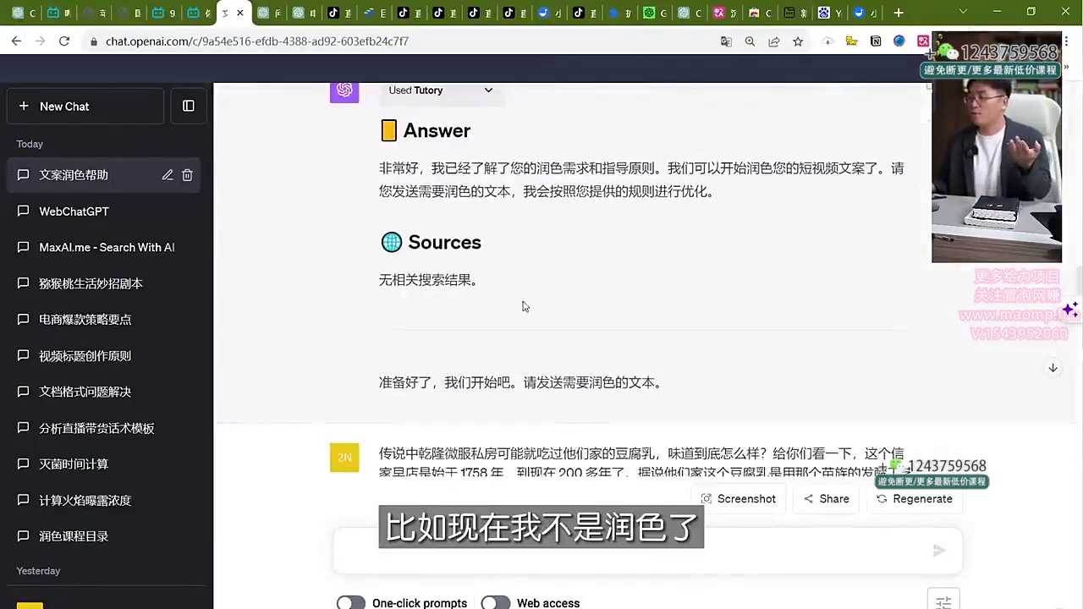
{"action": "scroll", "coordinate": [633, 372], "scroll_direction": "down", "scroll_amount": 10}
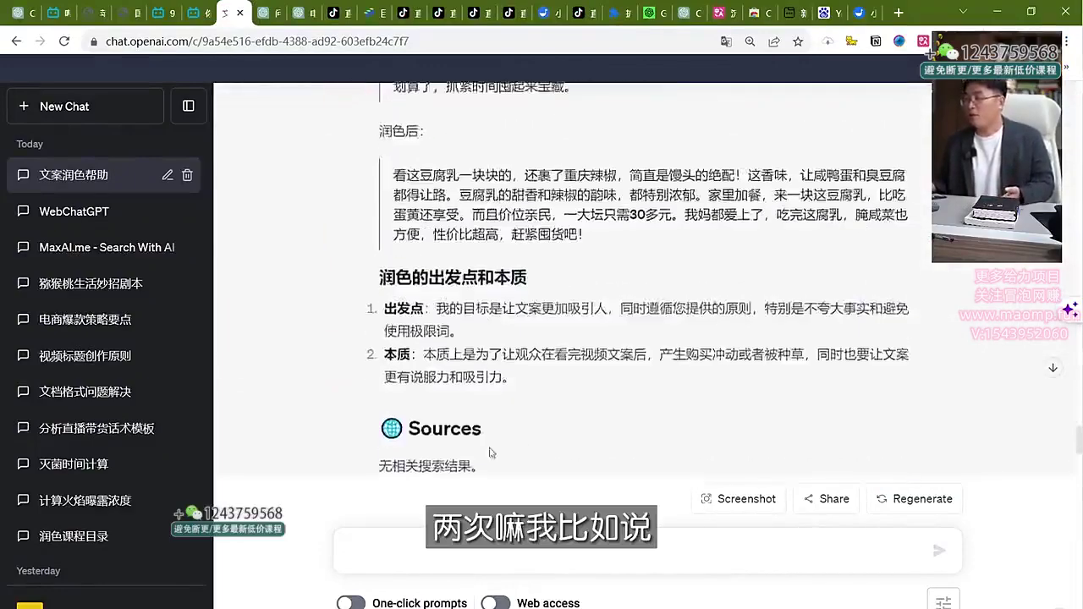
{"action": "scroll", "coordinate": [477, 390], "scroll_direction": "up", "scroll_amount": 2}
{"action": "scroll", "coordinate": [476, 390], "scroll_direction": "up", "scroll_amount": 3}
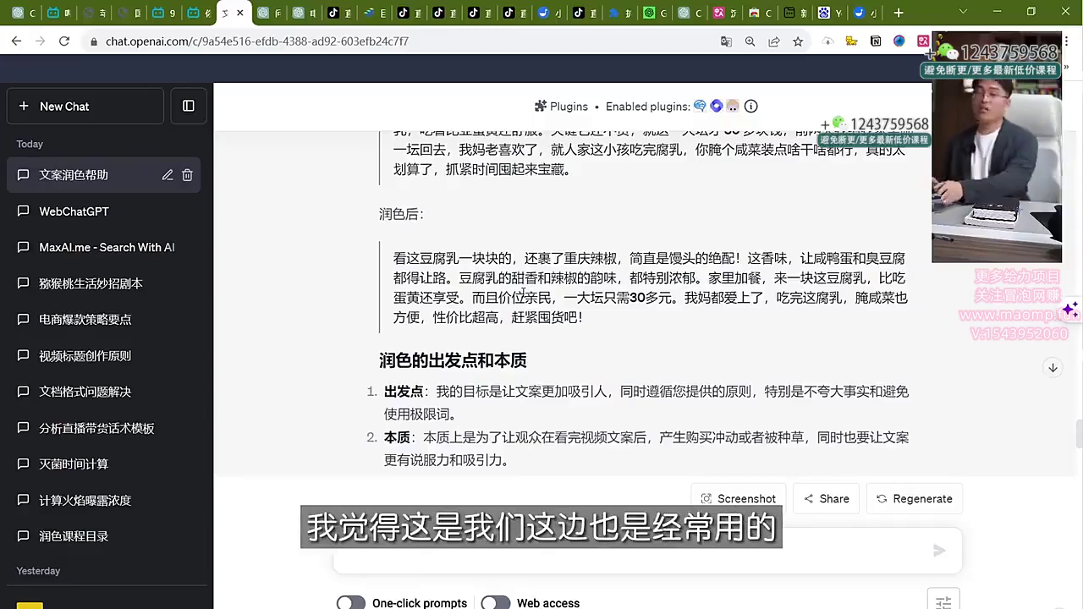
{"action": "left_click_drag", "start_coordinate": [393, 258], "coordinate": [776, 258]}
- Switch back to the Feishu documents and consult 【2】内容润色 8个参考原则 in the 【789】 document
{"action": "key", "text": "alt+Tab"}
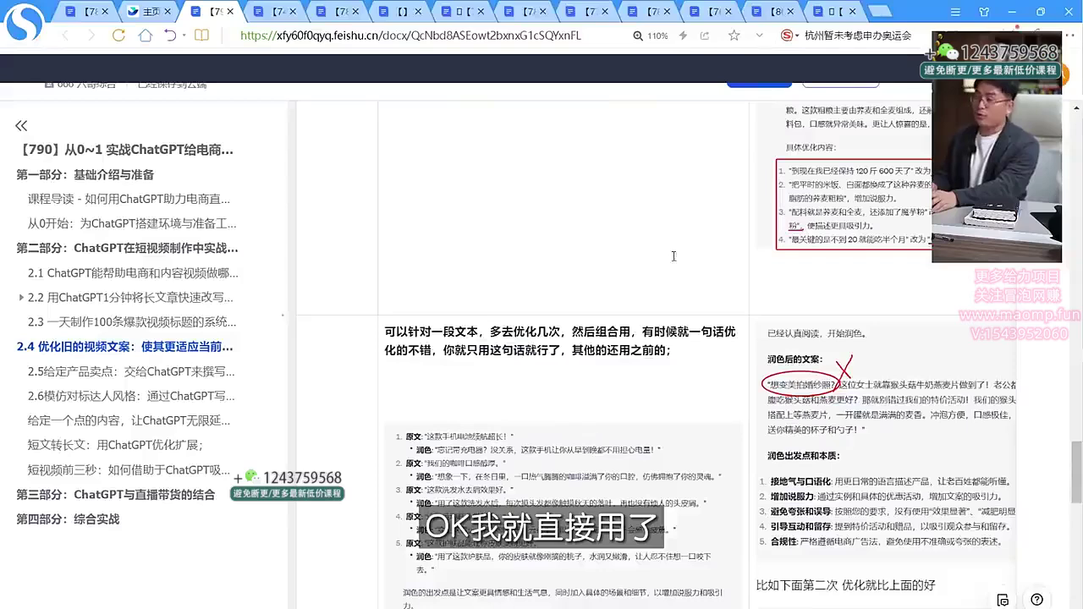
{"action": "scroll", "coordinate": [412, 400], "scroll_direction": "down", "scroll_amount": 3}
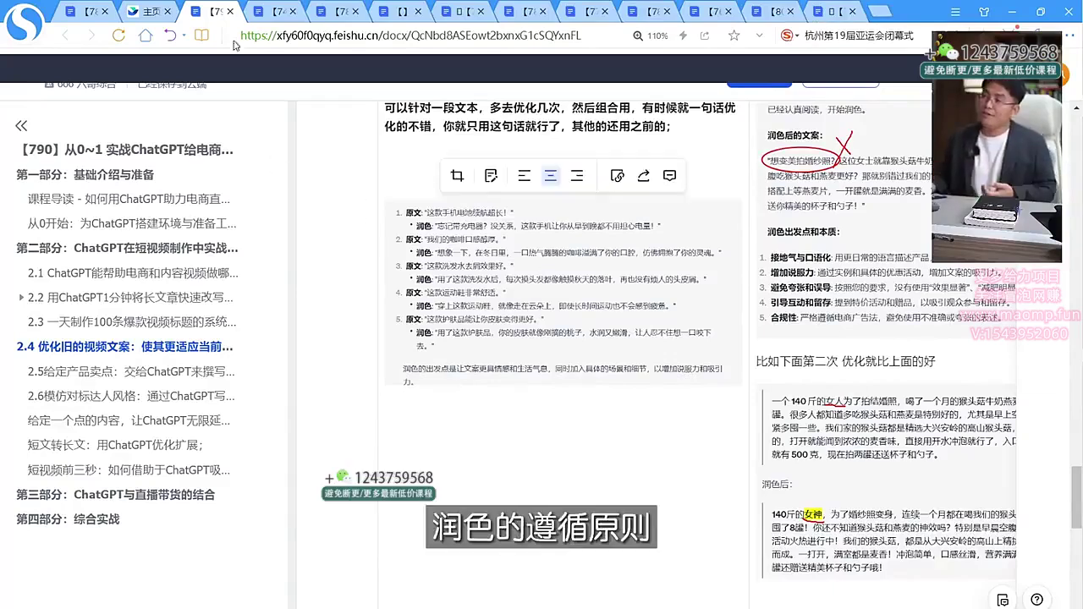
{"action": "left_click", "coordinate": [273, 11]}
{"action": "left_click", "coordinate": [324, 12]}
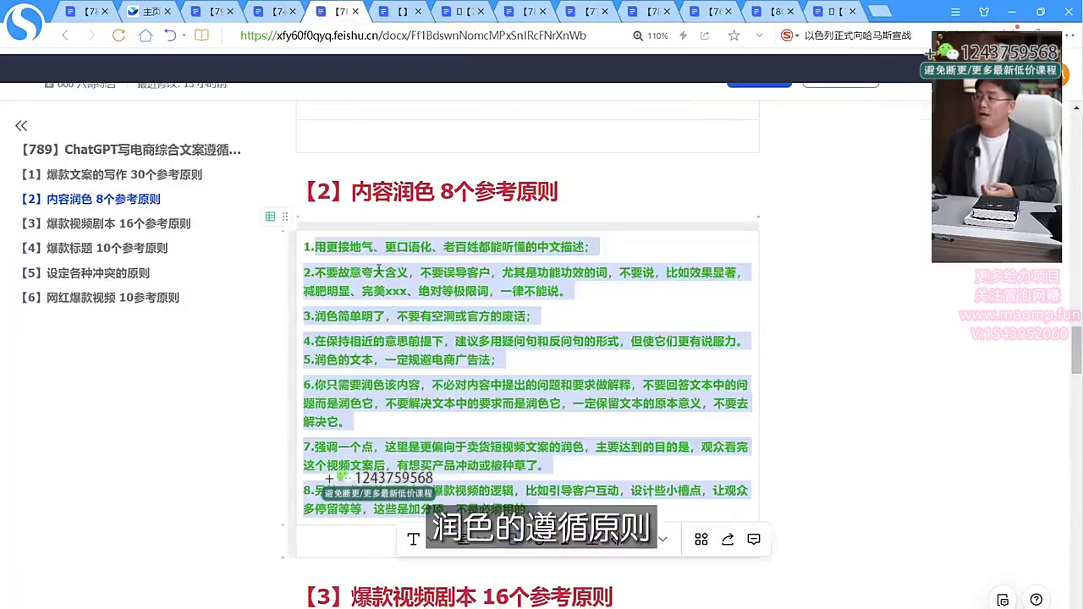
{"action": "scroll", "coordinate": [420, 276], "scroll_direction": "up", "scroll_amount": 15}
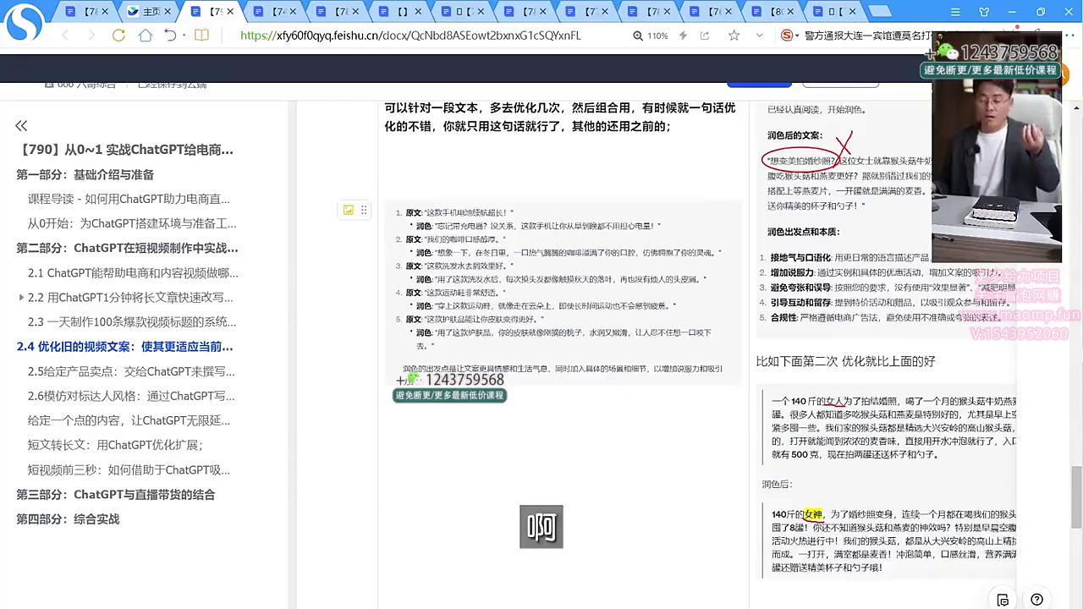
- Preview the remaining course outline through 第四部分：综合实战 in the 【790】 document and return to section 2.4's polishing prompt
{"action": "left_click", "coordinate": [465, 384]}
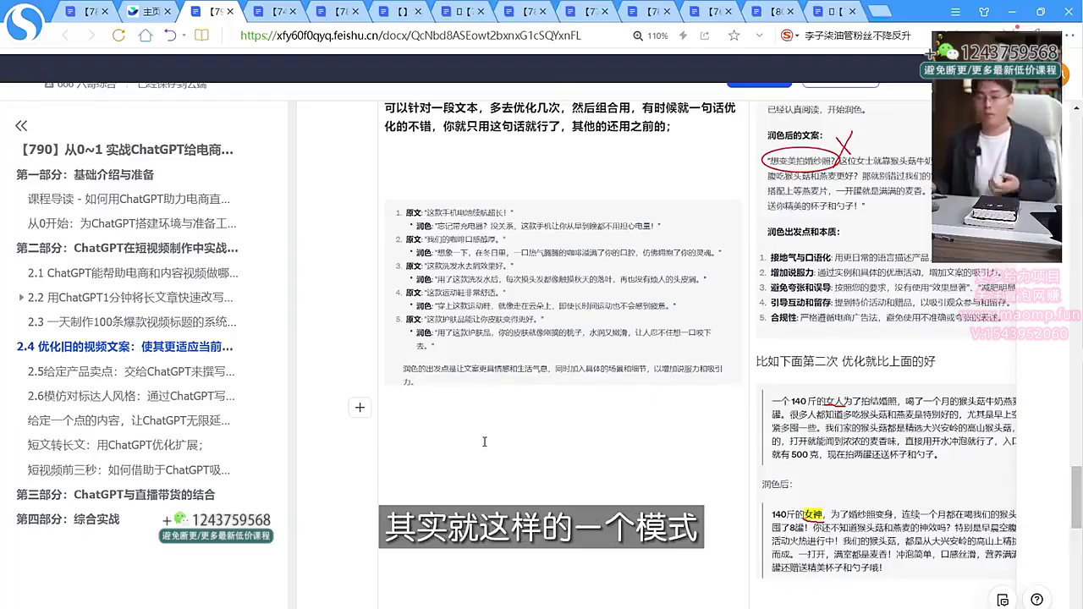
{"action": "scroll", "coordinate": [487, 448], "scroll_direction": "down", "scroll_amount": 6}
{"action": "scroll", "coordinate": [486, 437], "scroll_direction": "down", "scroll_amount": 3}
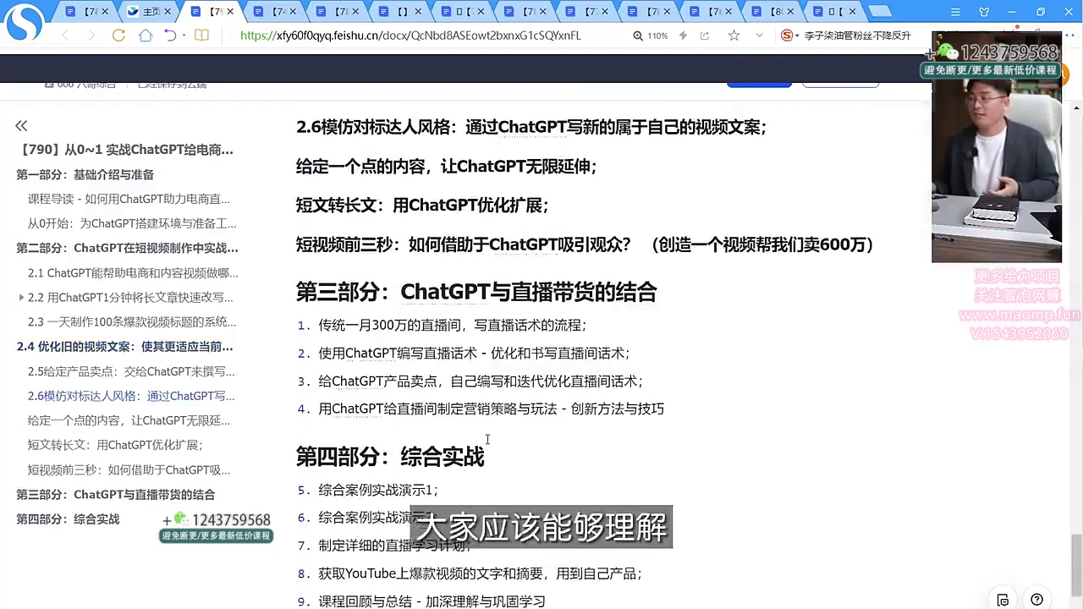
{"action": "scroll", "coordinate": [487, 438], "scroll_direction": "up", "scroll_amount": 9}
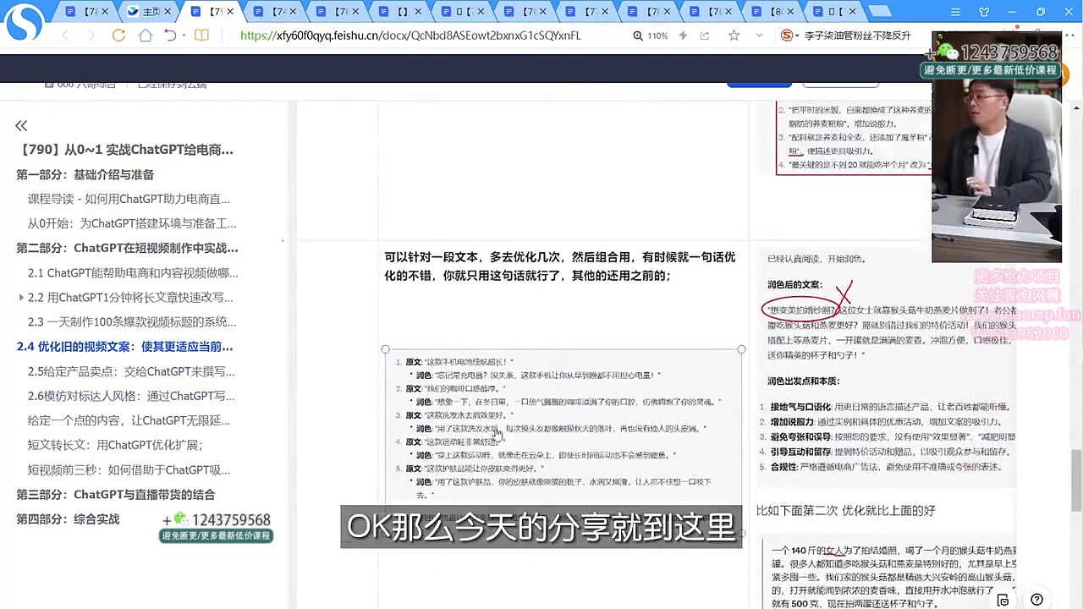
{"action": "scroll", "coordinate": [491, 432], "scroll_direction": "up", "scroll_amount": 10}
{"action": "scroll", "coordinate": [507, 417], "scroll_direction": "up", "scroll_amount": 1}
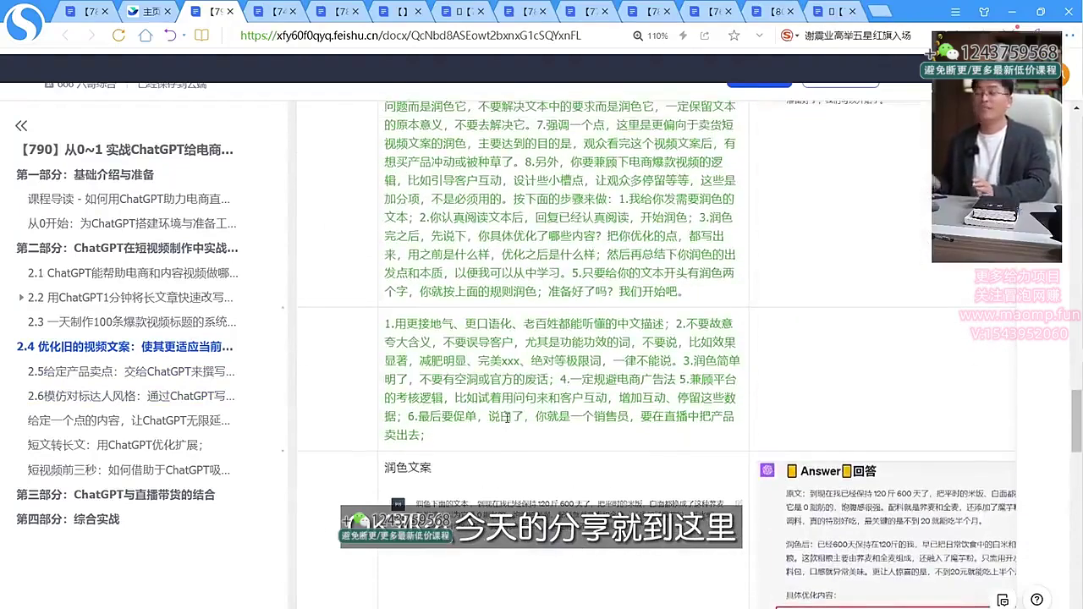